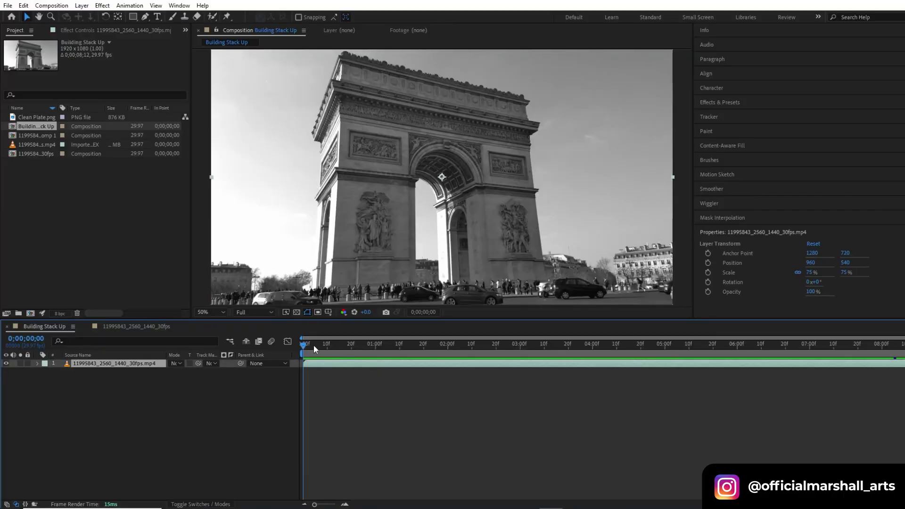
Step: Rename the footage layer in the Building Stack Up composition as Main Clip
left_click_drag(312, 345, 405, 346)
left_click(307, 344)
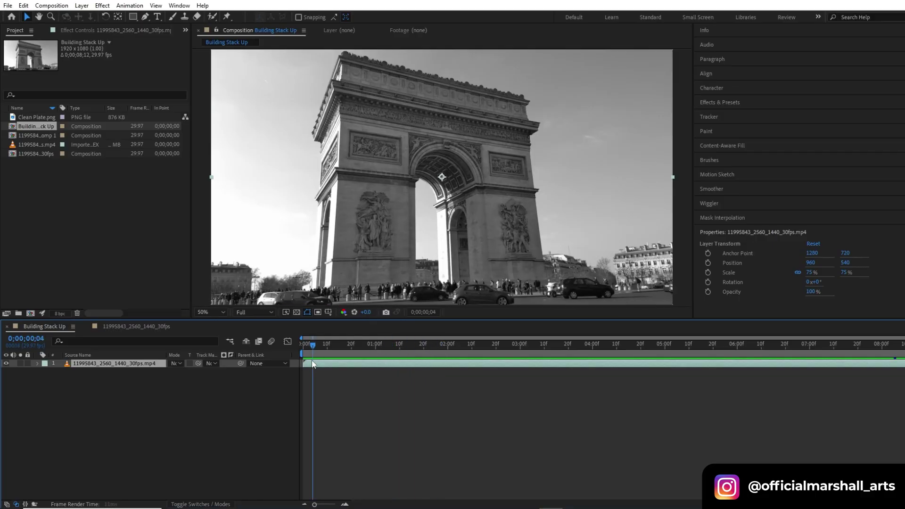
key("Return")
type("Mai")
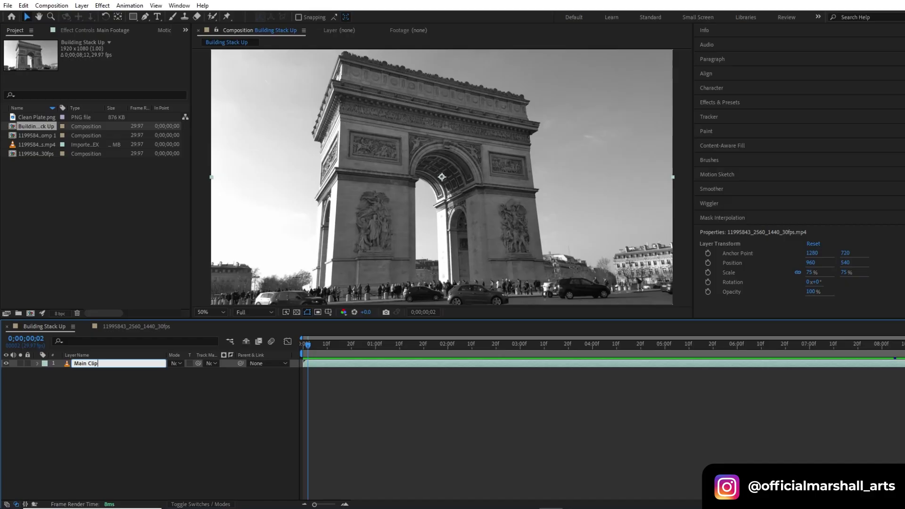
type("n Clip")
left_click(216, 429)
Step: Duplicate the Main Clip layer
left_click(348, 366)
key("space")
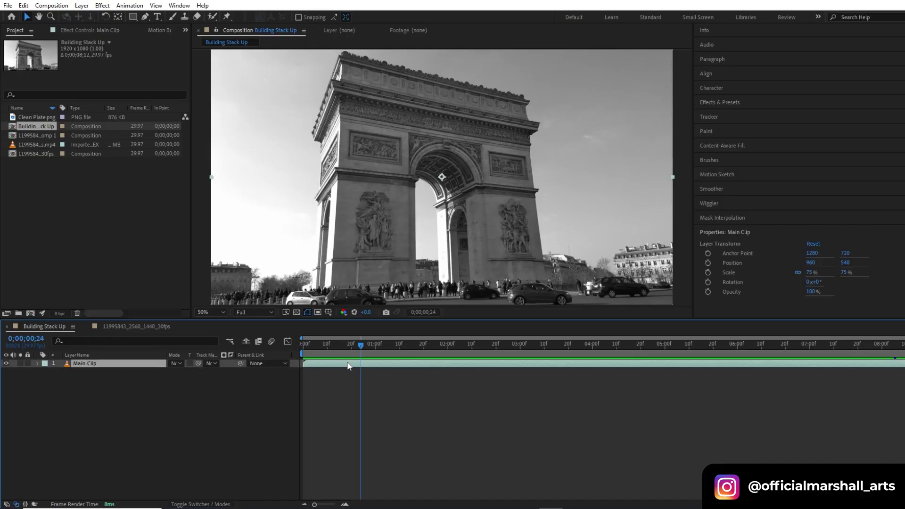
key("ctrl+d")
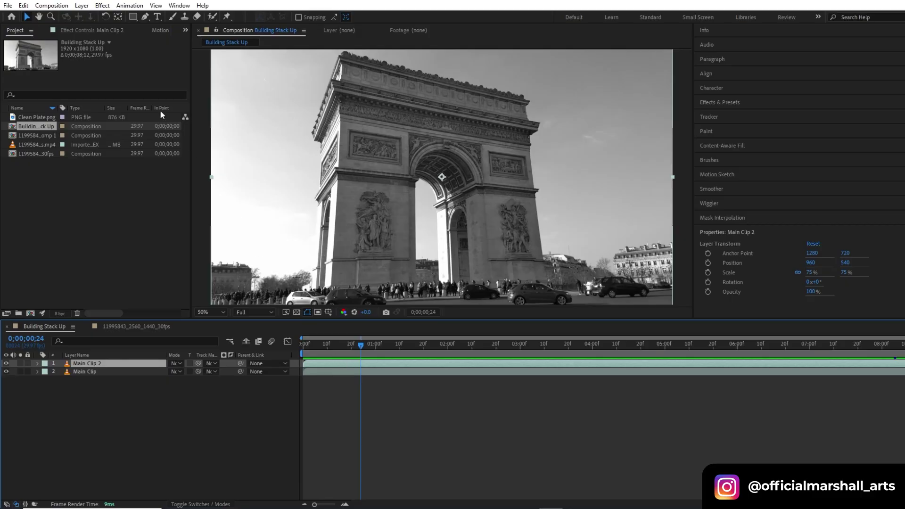
Step: Draw a closed Pen mask on Main Clip 2 around the street-level foreground, following the side buildings, crowd and cars along its upper edge
left_click(144, 17)
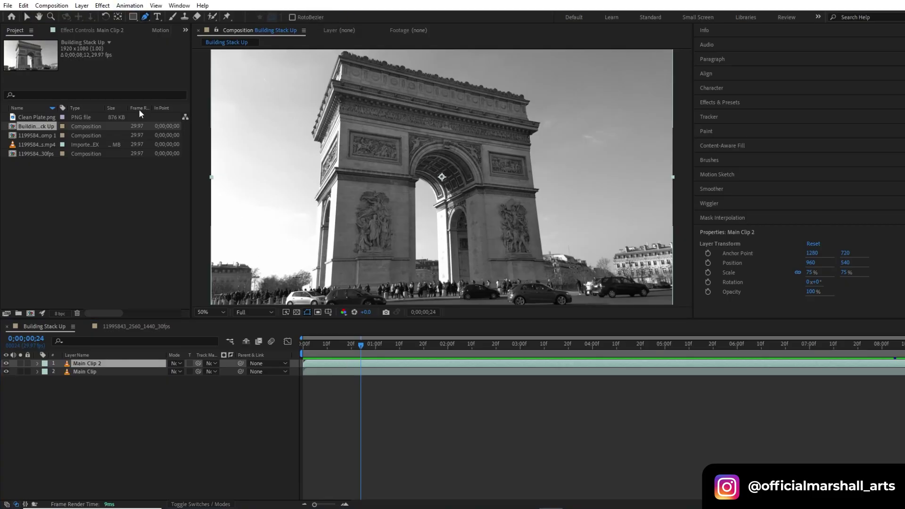
left_click(203, 263)
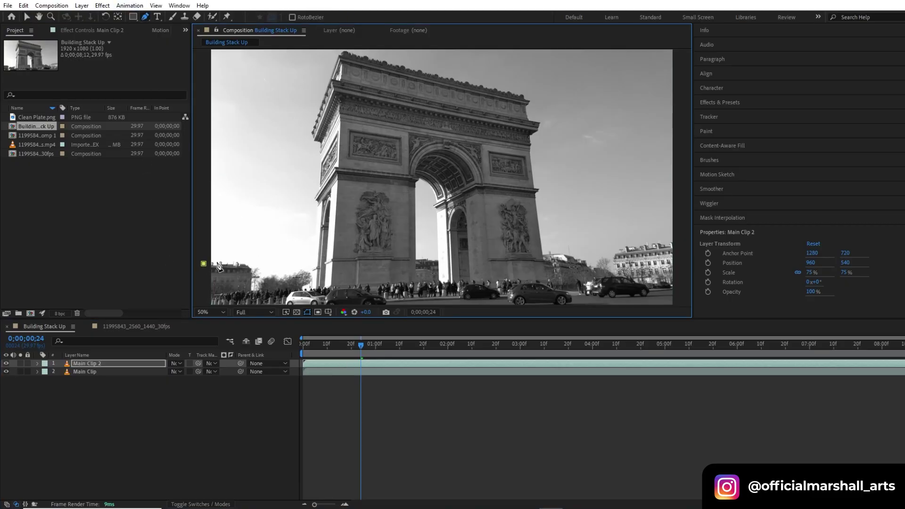
left_click(224, 259)
left_click(246, 263)
left_click(254, 277)
left_click_drag(258, 286, 312, 285)
left_click(327, 284)
left_click(358, 283)
left_click(375, 283)
left_click_drag(389, 282, 395, 281)
left_click_drag(413, 281, 421, 281)
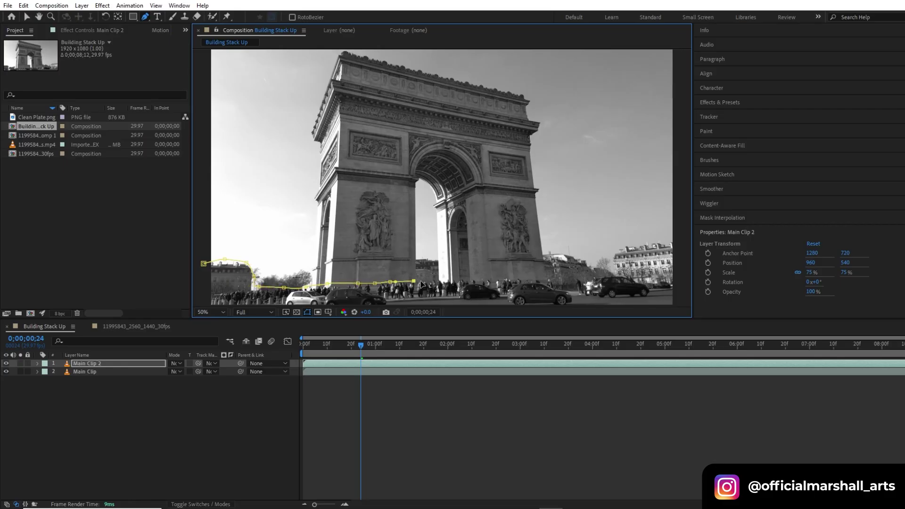
left_click(475, 279)
left_click(501, 279)
left_click(536, 279)
left_click(555, 281)
left_click(578, 277)
left_click_drag(601, 269, 642, 244)
left_click(614, 253)
left_click(666, 240)
left_click(676, 240)
key("space")
left_click(671, 293)
left_click(199, 293)
key("space")
left_click_drag(219, 274, 258, 275)
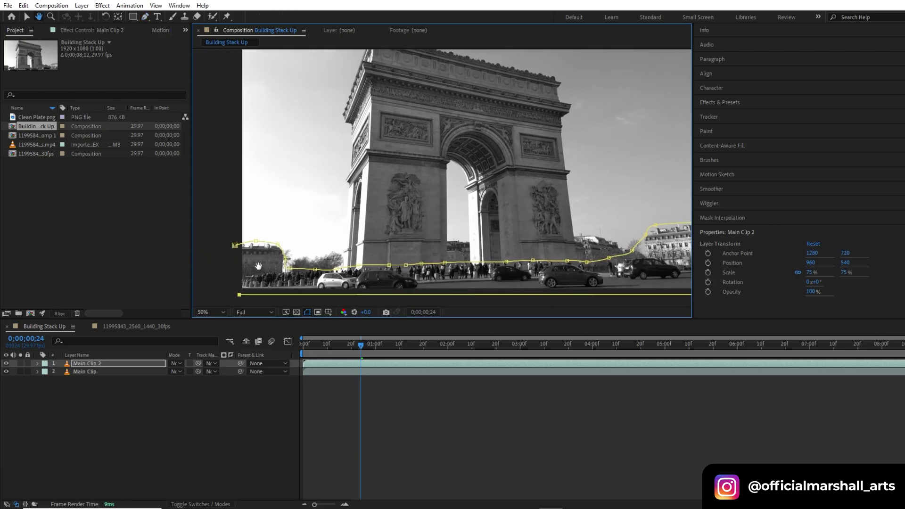
left_click(235, 245)
Step: Solo the masked Main Clip 2 layer
left_click(87, 363)
left_click(19, 363)
left_click(20, 363)
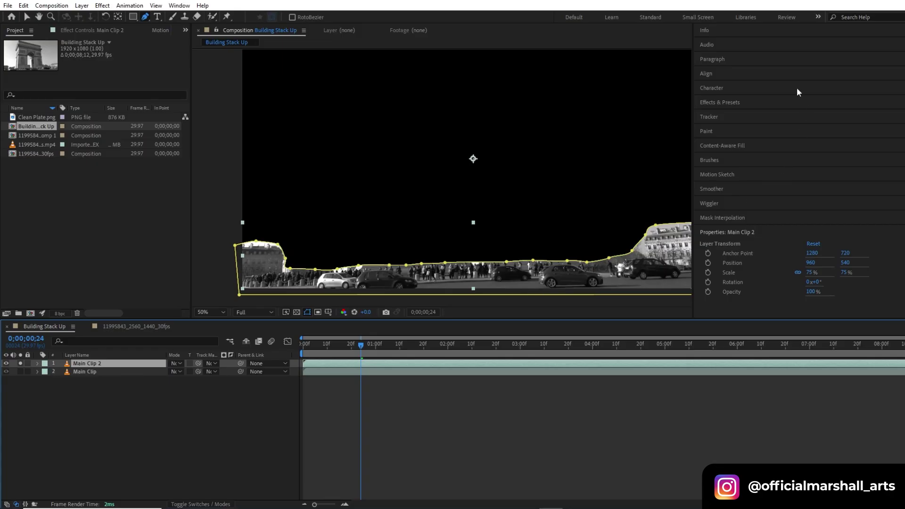
Step: Apply the CC Threshold effect to Main Clip 2 and set its Threshold to 76.5
left_click(720, 104)
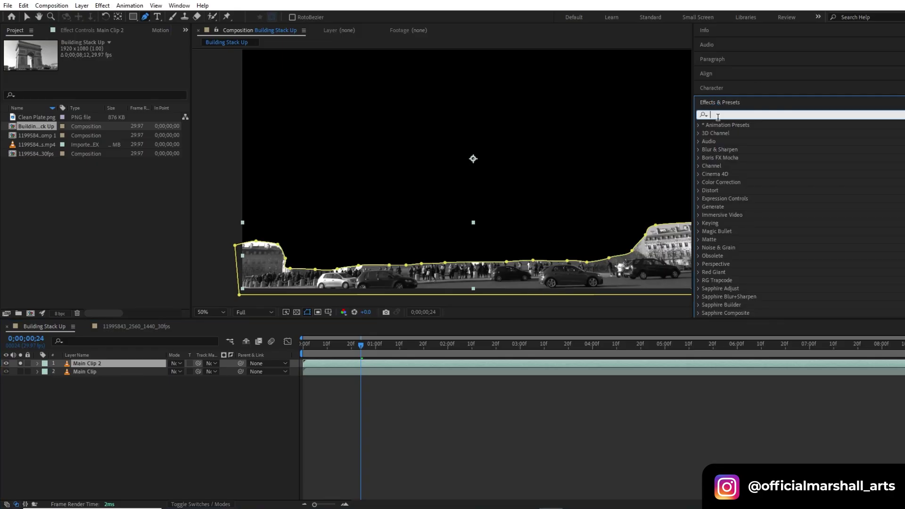
type("threshold")
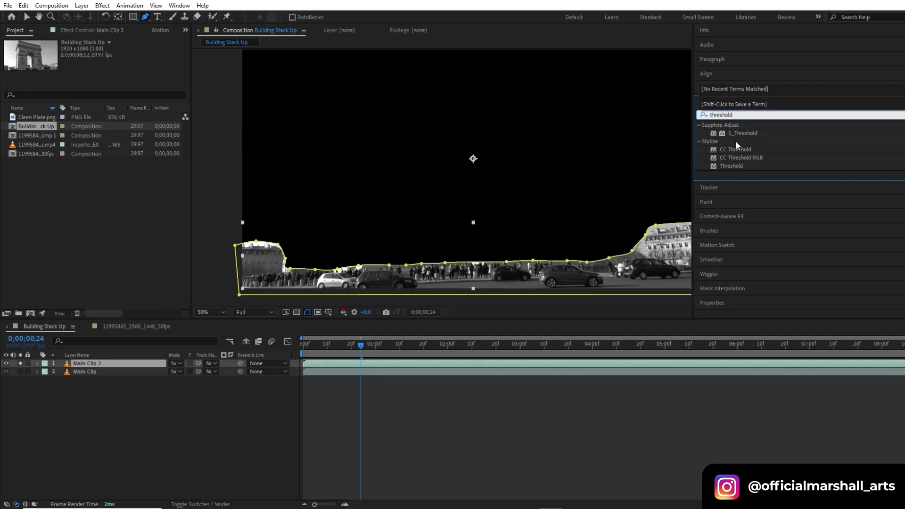
left_click_drag(735, 149, 373, 362)
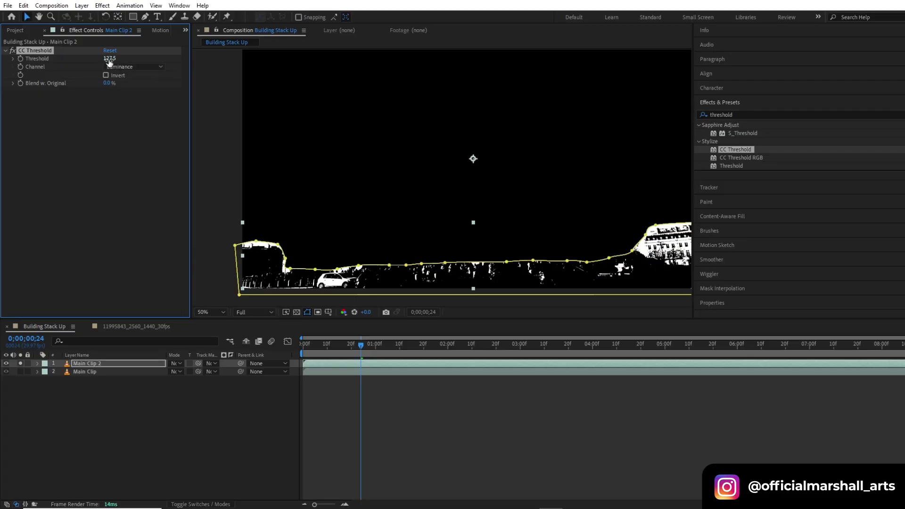
mouse_move(110, 60)
left_mouse_down()
mouse_move(92, 58)
mouse_move(108, 60)
left_mouse_up()
left_click_drag(315, 345, 341, 346)
Step: Duplicate the Main Clip 2 layer and rename the copy as Matte
left_click(132, 365)
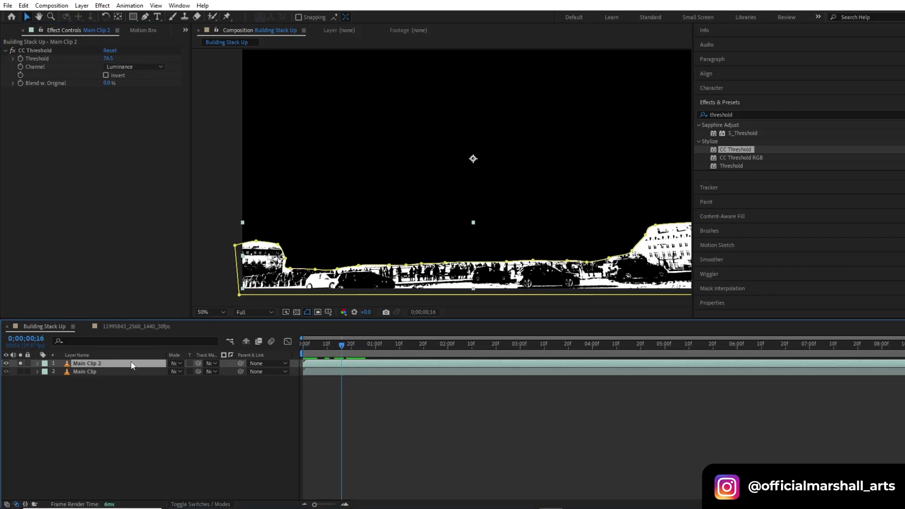
key("ctrl+d")
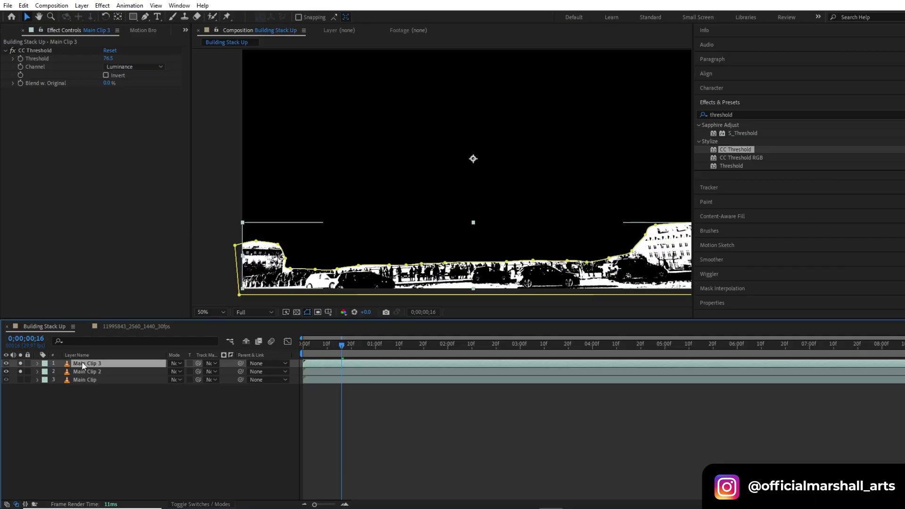
key("Return")
type("Matt")
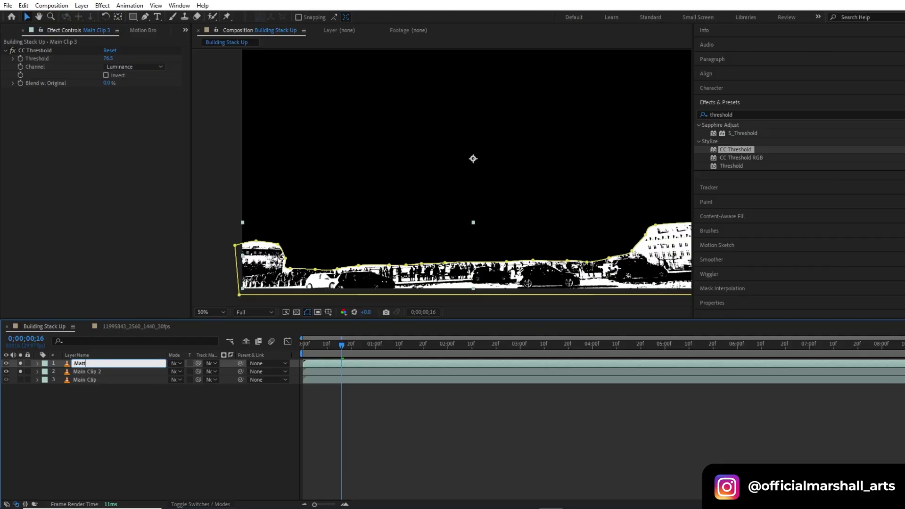
type("e")
key("Return")
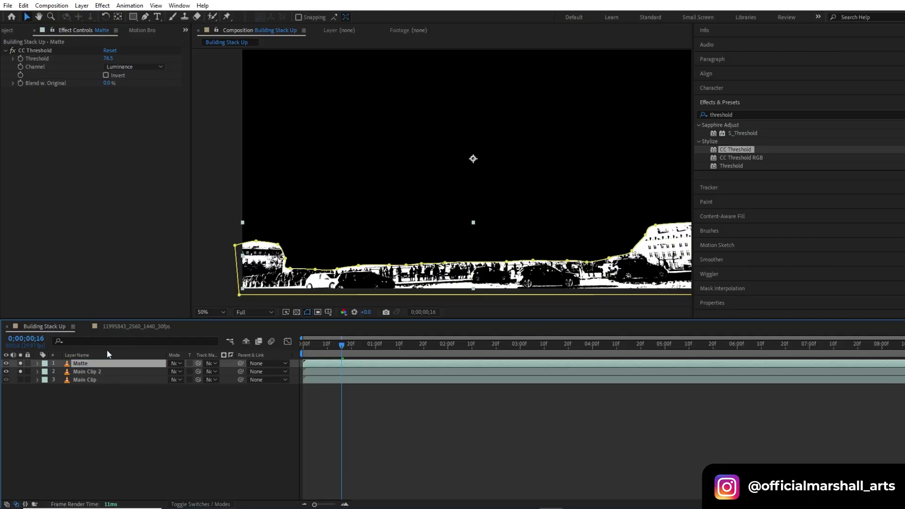
Step: Use the Matte layer as track matte for Main Clip 2 and disable CC Threshold on Main Clip 2
left_click(210, 380)
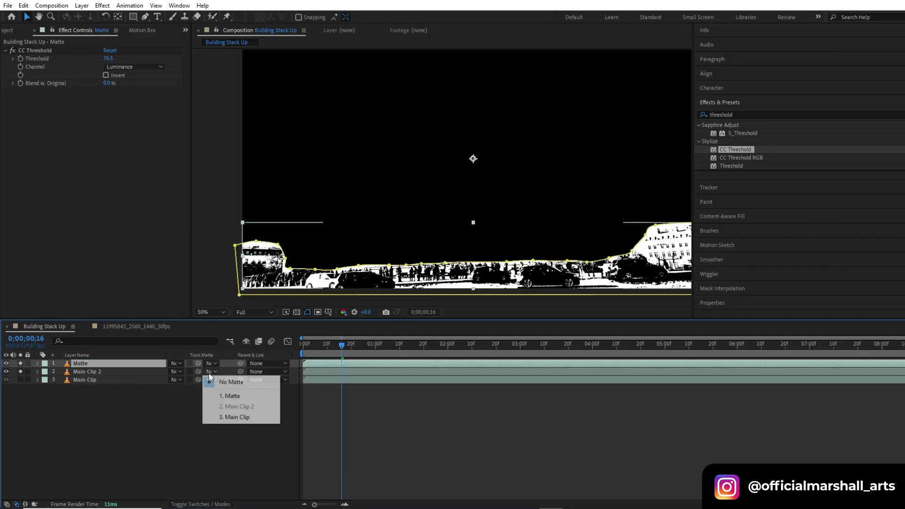
left_click(229, 397)
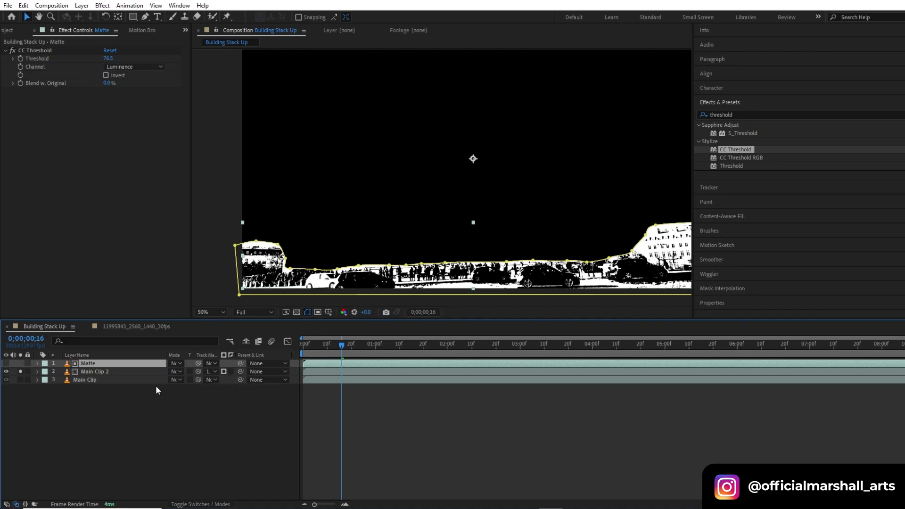
left_click(126, 371)
left_click(12, 50)
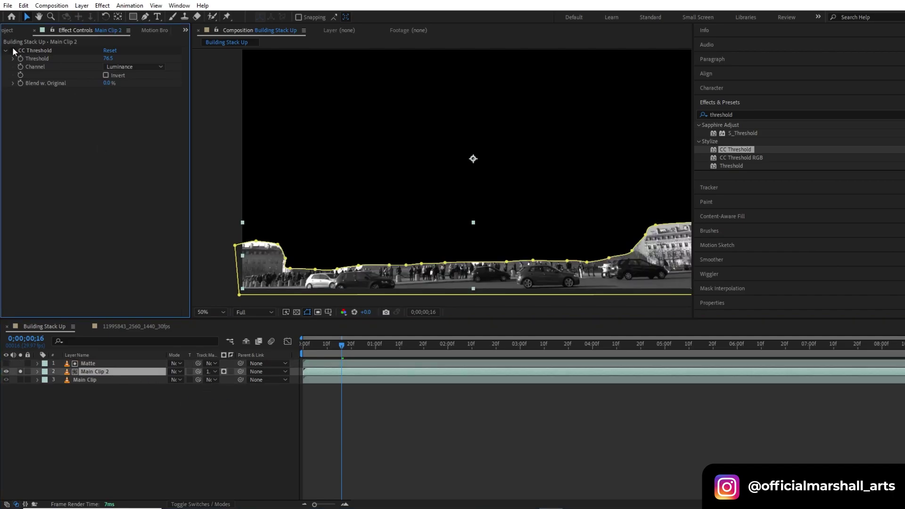
Step: Add a slight feather to the mask on Main Clip 2 and play back the foreground cutout
key("m")
key("m")
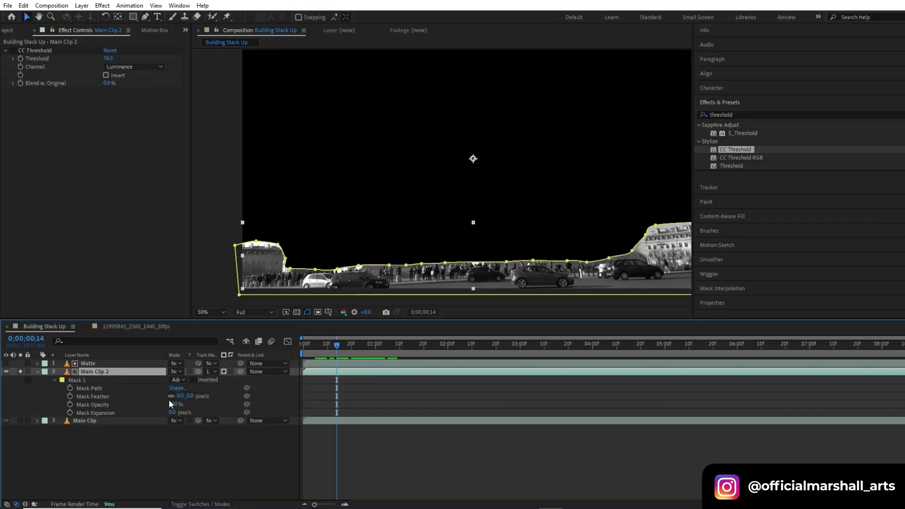
left_click(162, 397)
left_click_drag(186, 402, 189, 403)
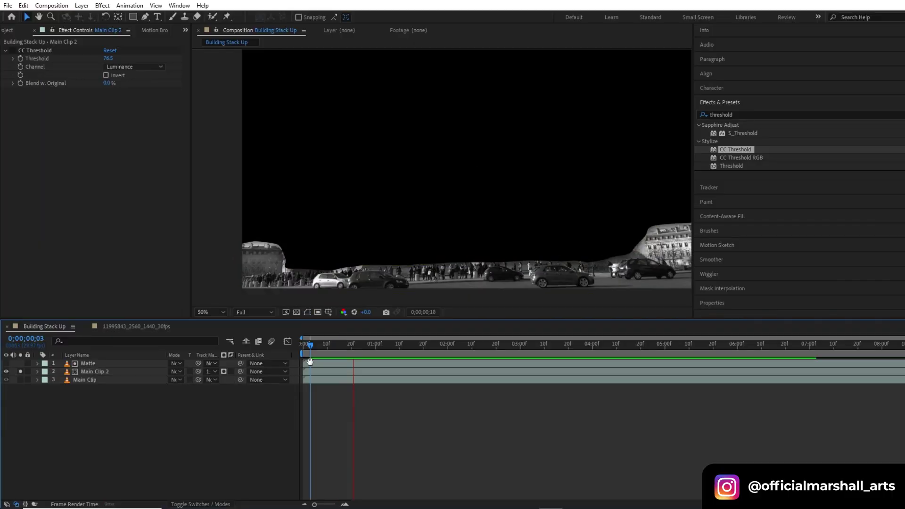
key("space")
Step: Feather the mask on the Matte layer and turn off solo for Main Clip 2
left_click(124, 364)
key("m")
key("m")
left_click_drag(180, 388, 201, 391)
key("u")
left_click(369, 393)
left_click(20, 371)
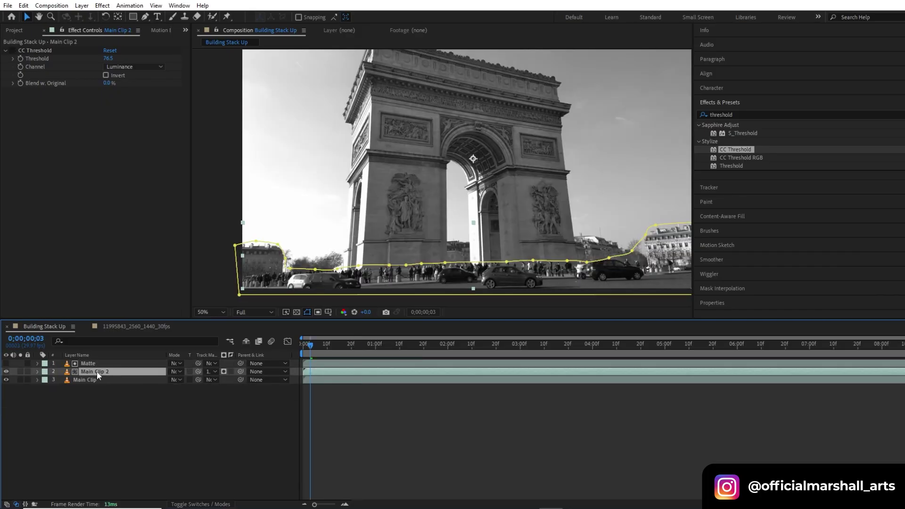
Step: Add Clean Plate.png to the composition between the Main Clip 2 and Main Clip layers
left_click(185, 29)
left_click(212, 53)
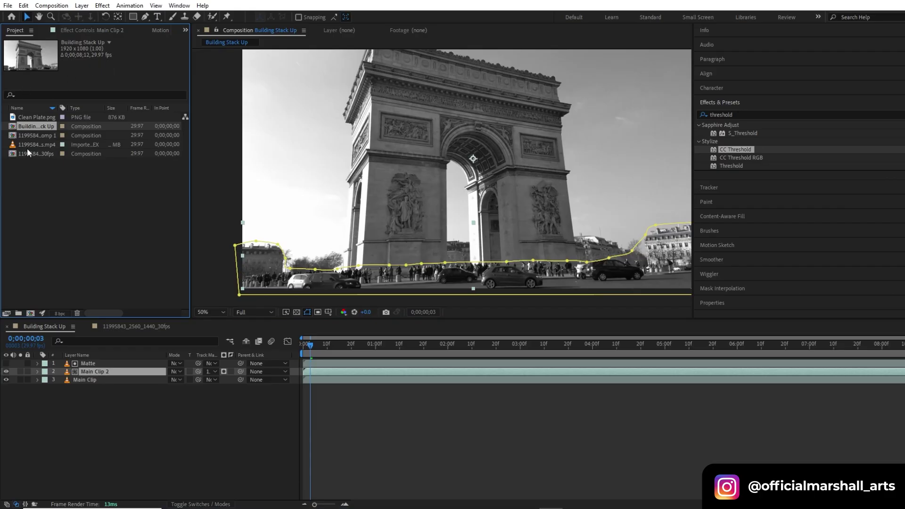
double_click(29, 117)
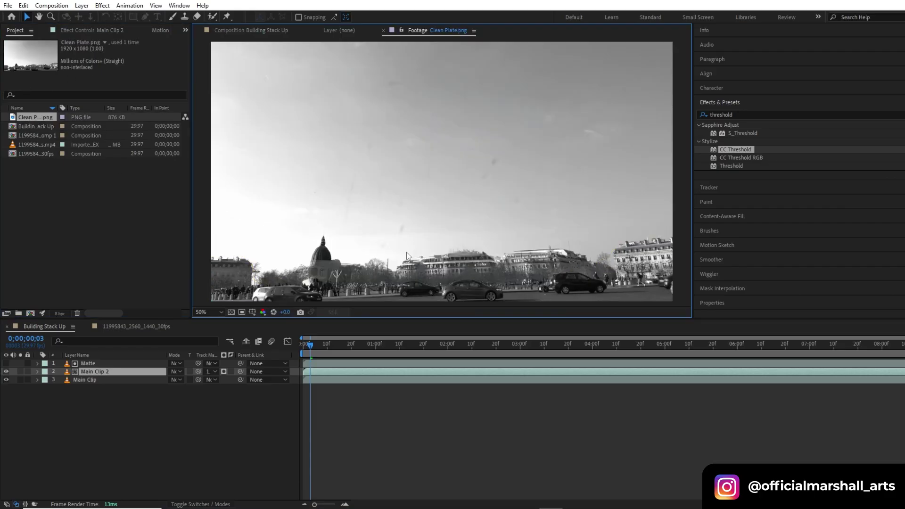
left_click_drag(44, 120, 98, 380)
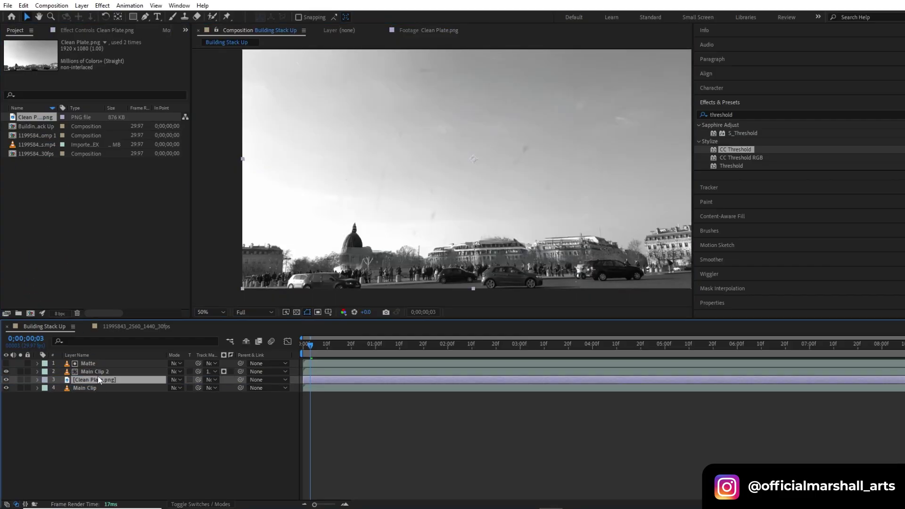
Step: Examine how the foreground blends with the clean plate, toggling the visibility of Main Clip 2 for comparison
left_click(334, 345)
scroll(452, 262, "up", 2)
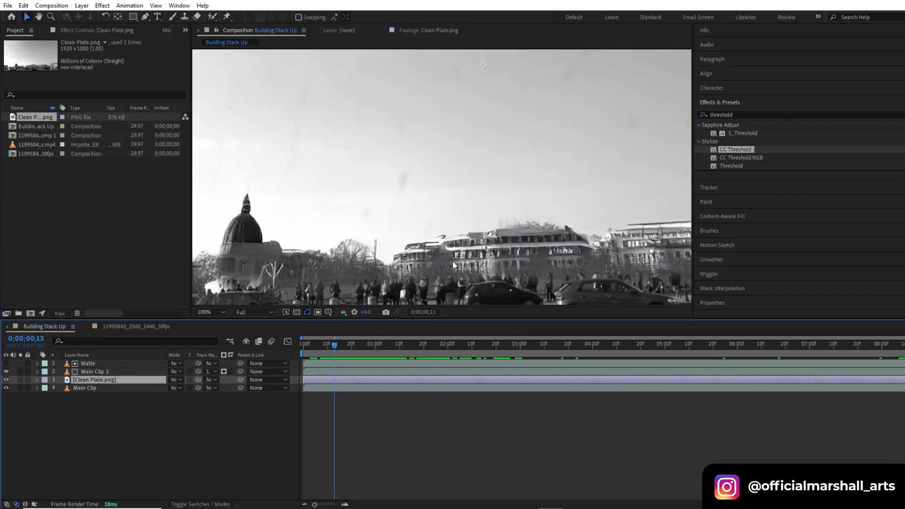
scroll(442, 272, "down", 2)
left_click(94, 371)
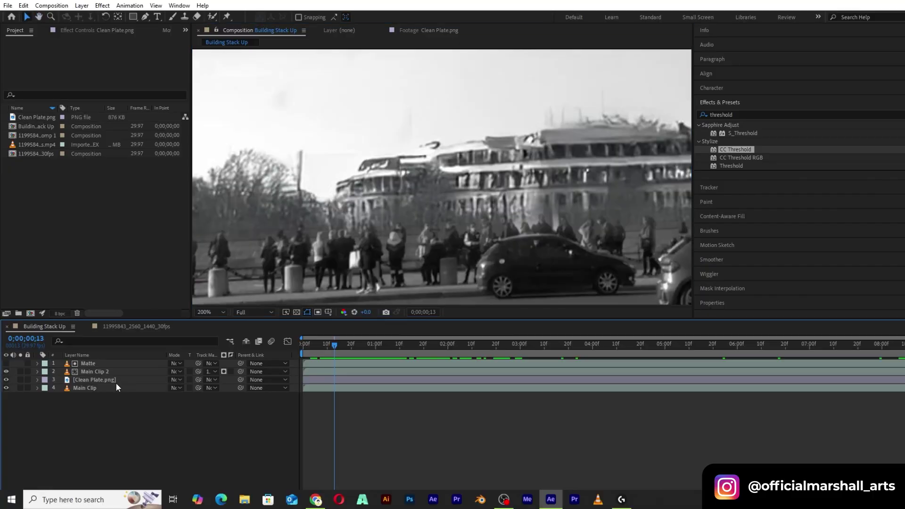
left_click(6, 372)
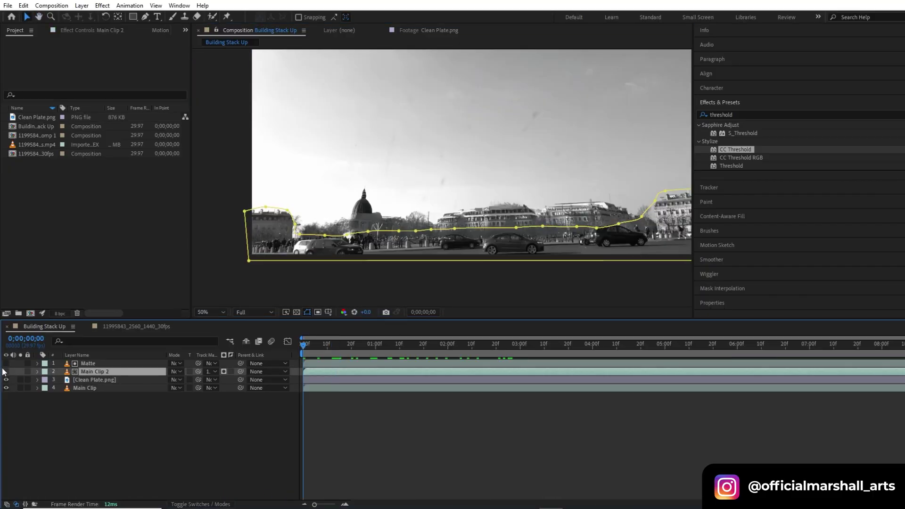
left_click(6, 371)
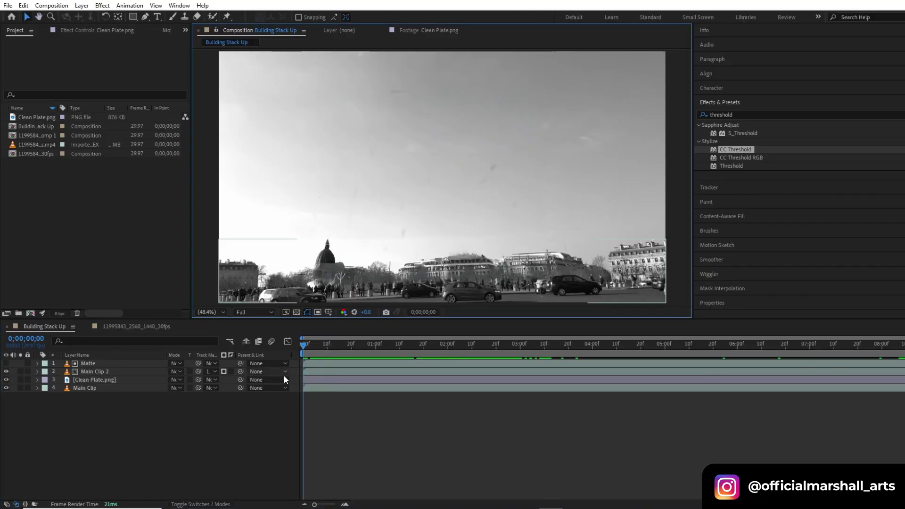
Step: Duplicate the Main Clip layer and move the copy to the top of the layer stack
left_click(100, 388)
key("ctrl+d")
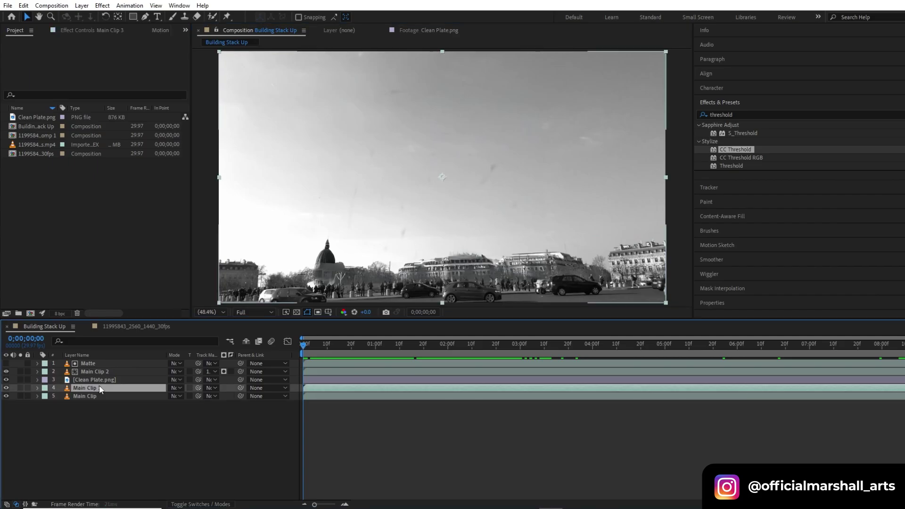
left_click_drag(100, 388, 95, 364)
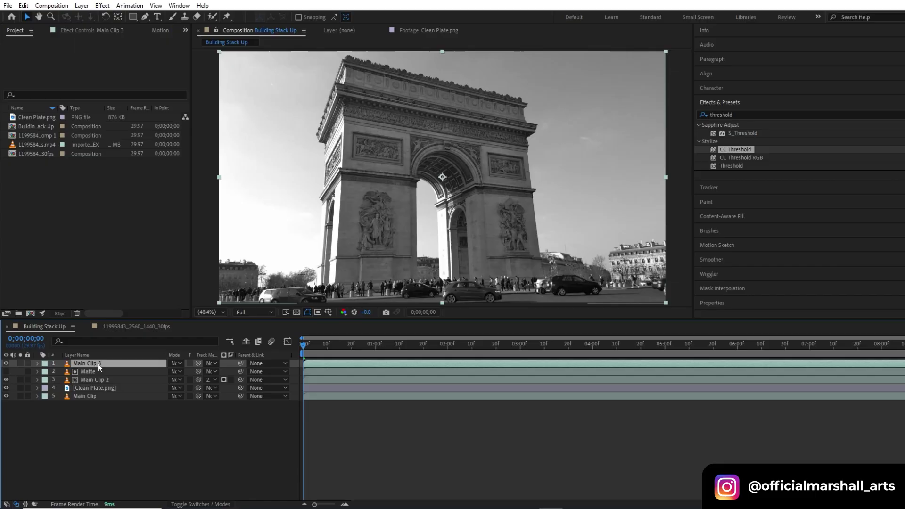
Step: Rename the topmost footage layer as Building Block
key("Return")
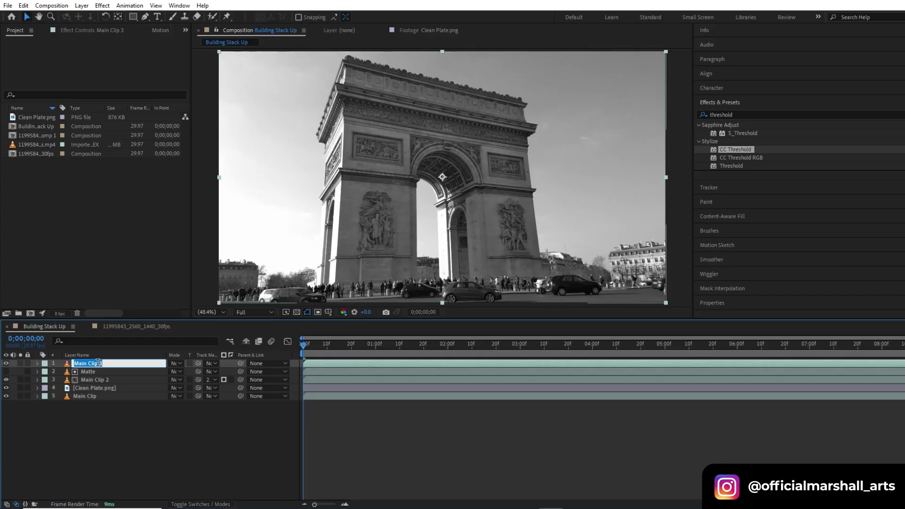
type("Building Block")
left_click(151, 469)
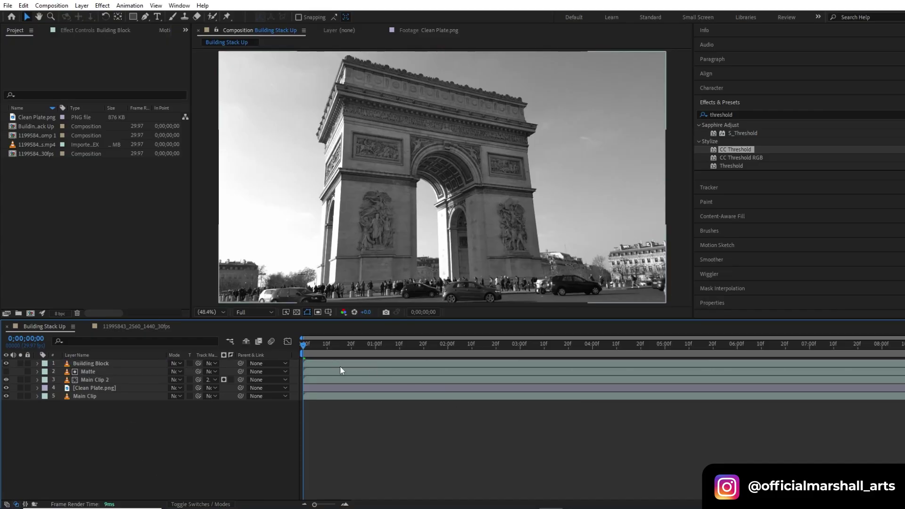
Step: Start a Pen tool mask on the Building Block layer, tracing the left pillar's base ledge from its outer end to the front corner
left_click(337, 363)
left_click(143, 18)
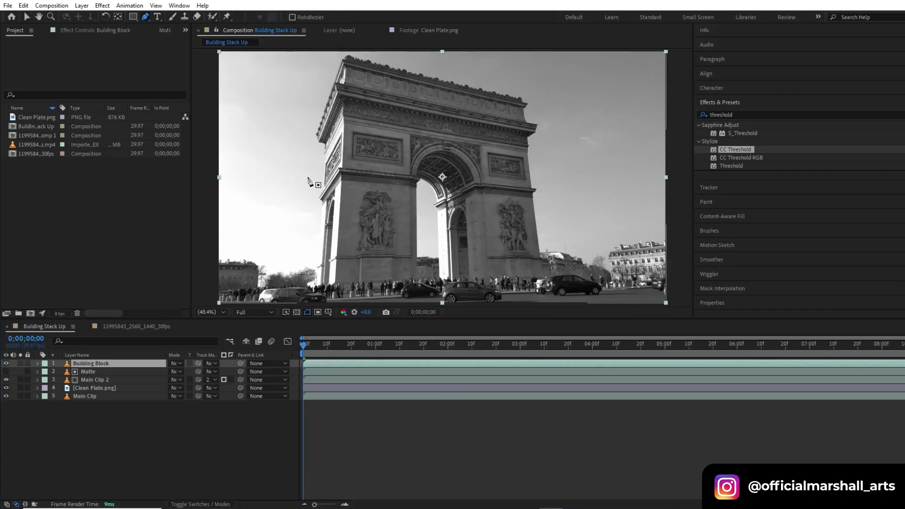
scroll(354, 282, "up", 1)
left_click_drag(391, 228, 363, 228)
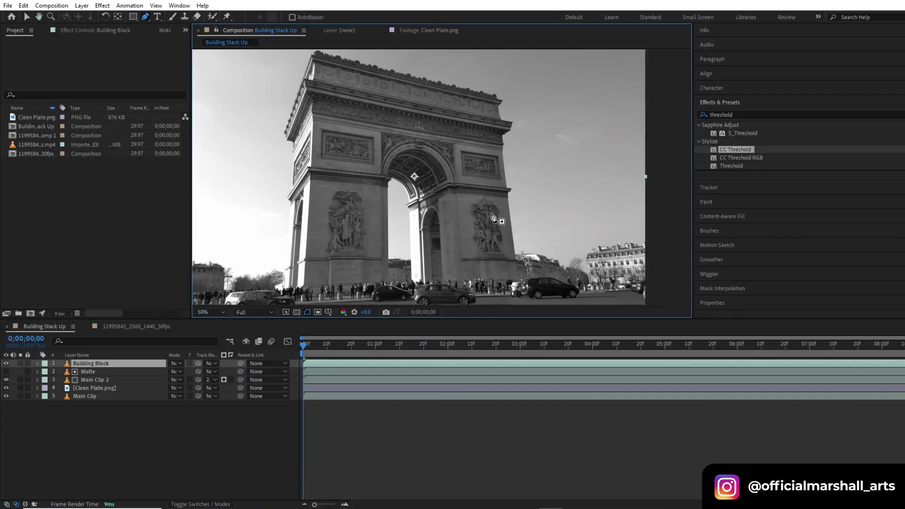
scroll(317, 286, "up", 4)
left_click_drag(310, 247, 362, 192)
left_click(237, 161)
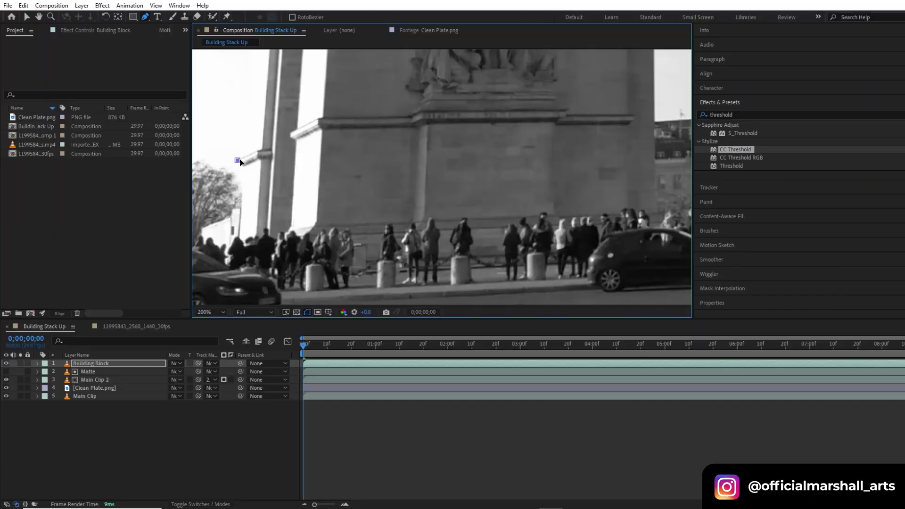
left_click(258, 150)
left_click(273, 149)
scroll(289, 132, "up", 2)
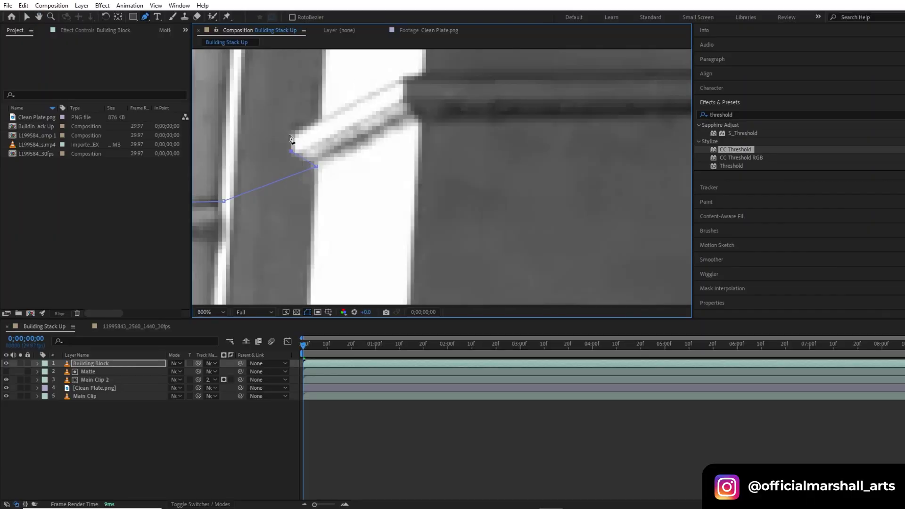
left_click(402, 74)
Step: Continue the Building Block mask along the front ledge, around the raised section beneath the sculpture, to the pillar's arch-side edge
scroll(439, 98, "down", 2)
left_click_drag(442, 99, 340, 150)
left_click(419, 142)
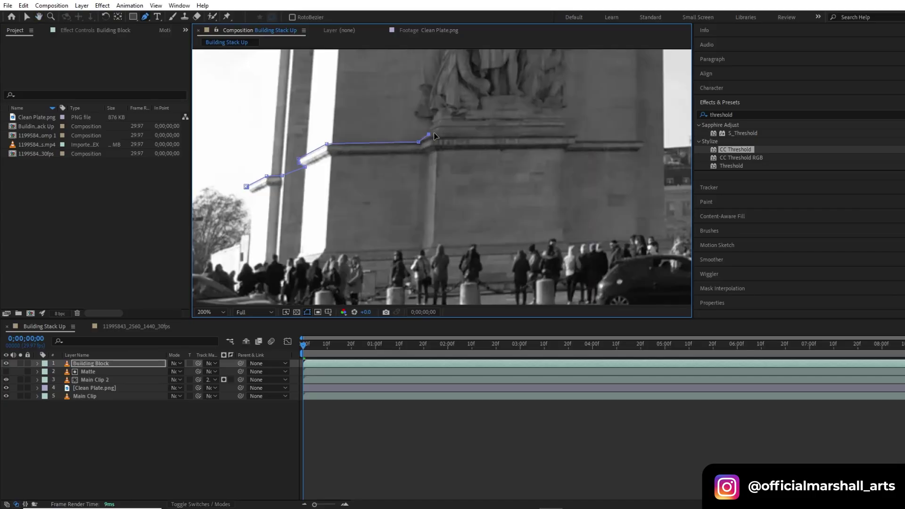
scroll(579, 137, "up", 4)
left_click(577, 133)
left_click(564, 138)
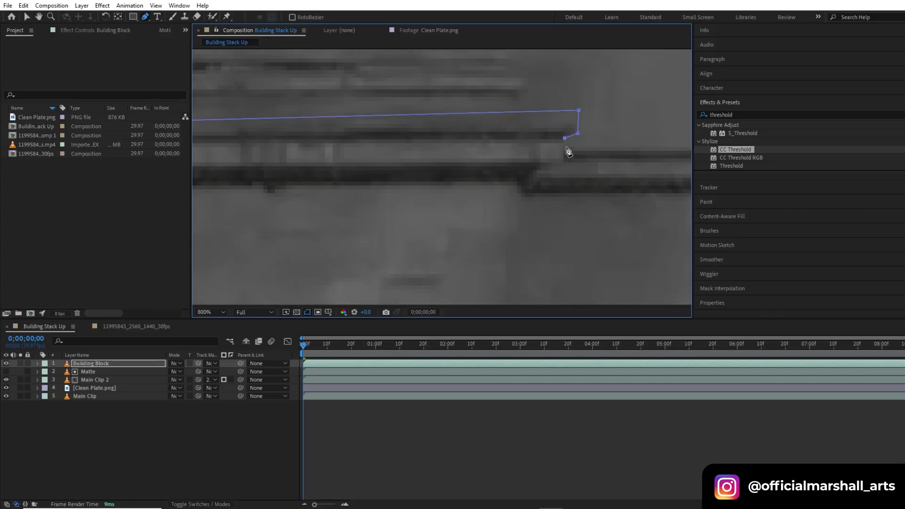
scroll(445, 162, "down", 2)
left_click(465, 166)
scroll(465, 170, "down", 3)
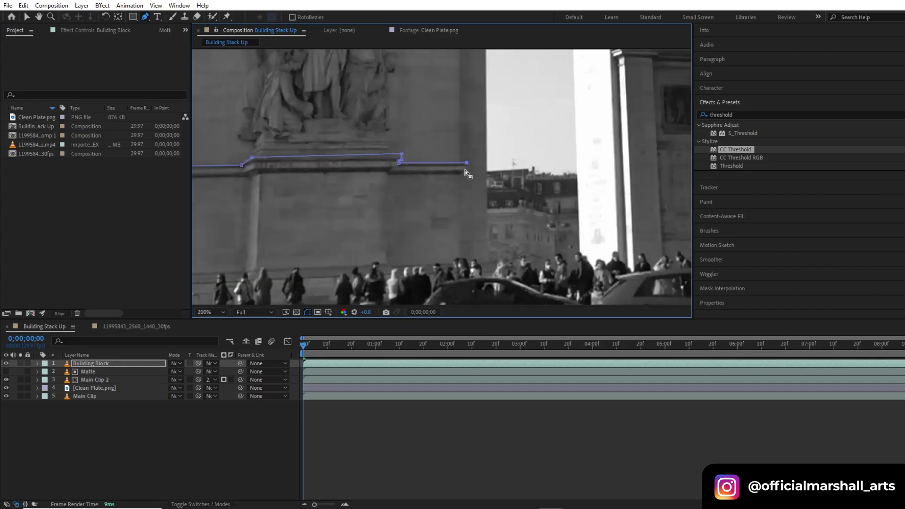
scroll(466, 177, "up", 2)
left_click(485, 157)
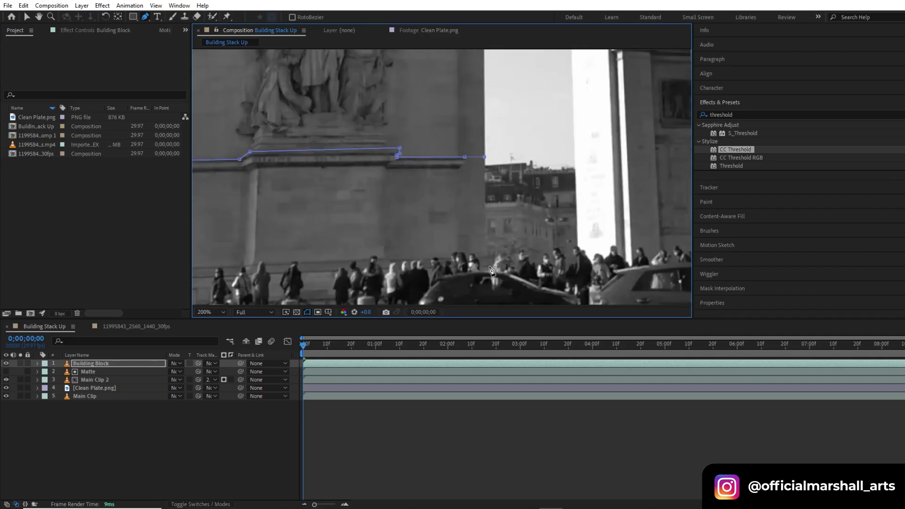
Step: Run the Building Block mask down to street level, back beneath the left pillar's base, and close it at the starting point
scroll(490, 297, "down", 2)
left_click(490, 275)
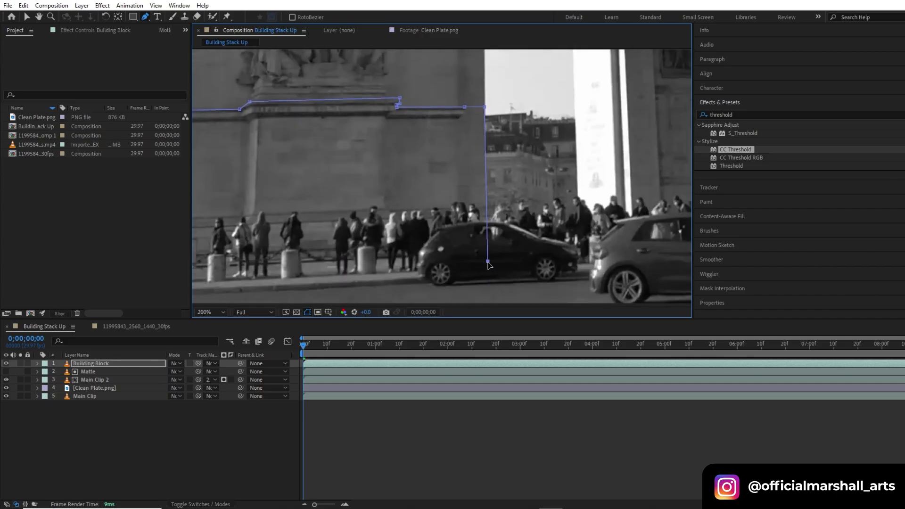
scroll(490, 278, "down", 2)
left_click(307, 258)
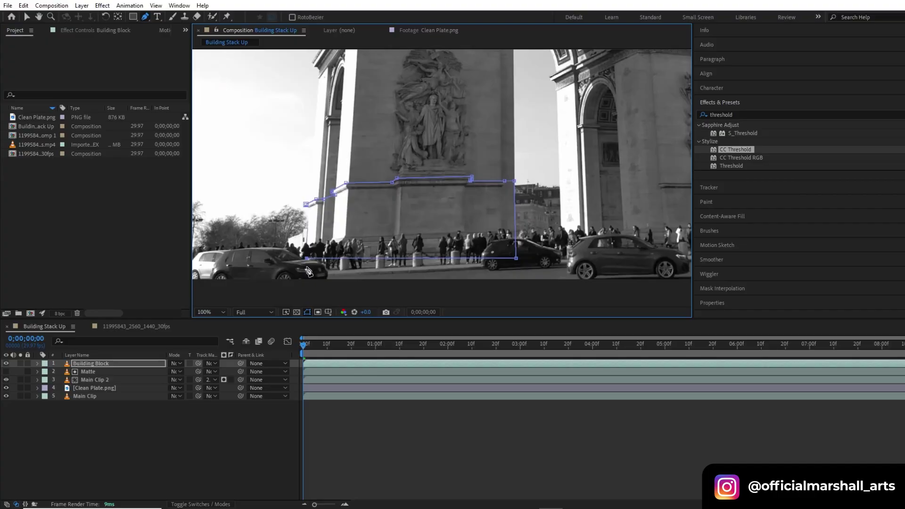
left_click(308, 210)
scroll(308, 210, "up", 6)
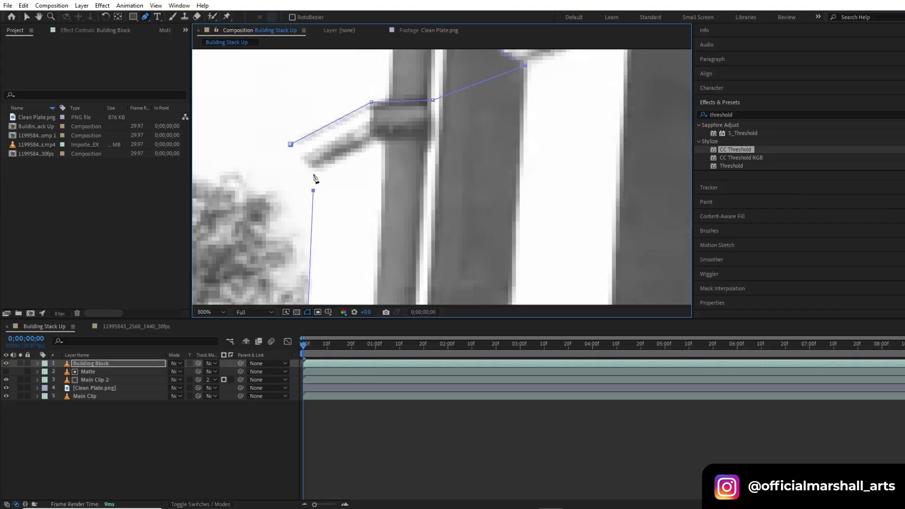
left_click(293, 146)
scroll(358, 152, "down", 4)
Step: Duplicate the Building Block layer and delete the mask from the copy
left_click(90, 365)
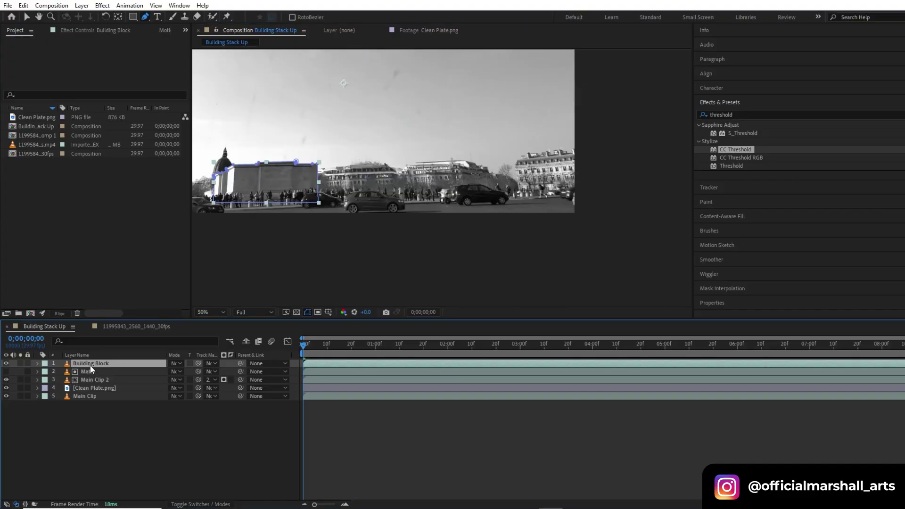
key("ctrl+d")
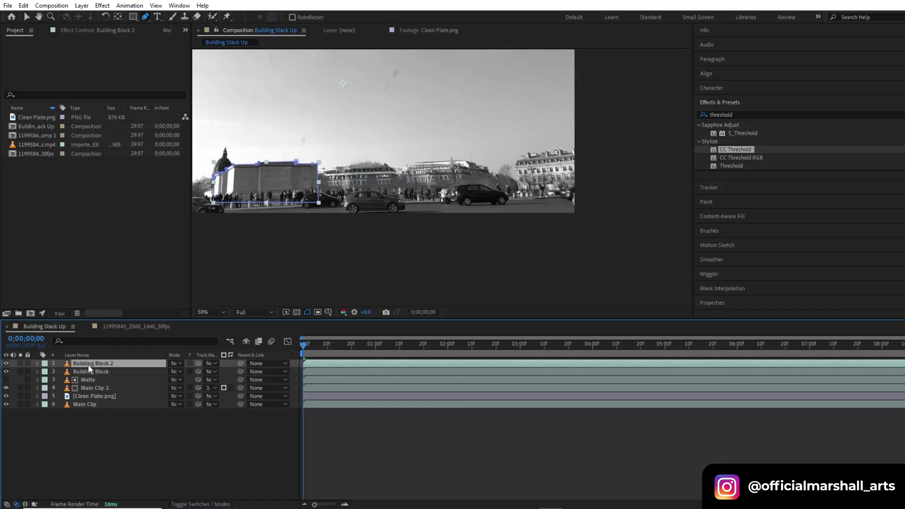
key("m")
left_click(70, 370)
key("Delete")
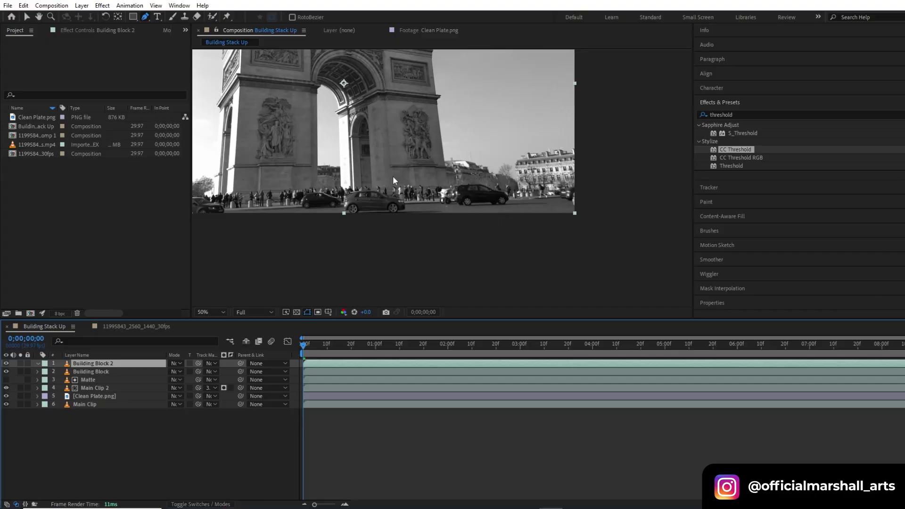
Step: Start a mask on Building Block 2 from street level up the right pillar's outer edge and around the base ledge's stepped end
scroll(392, 177, "up", 4)
left_click(543, 269)
scroll(517, 140, "up", 3)
left_click(500, 139)
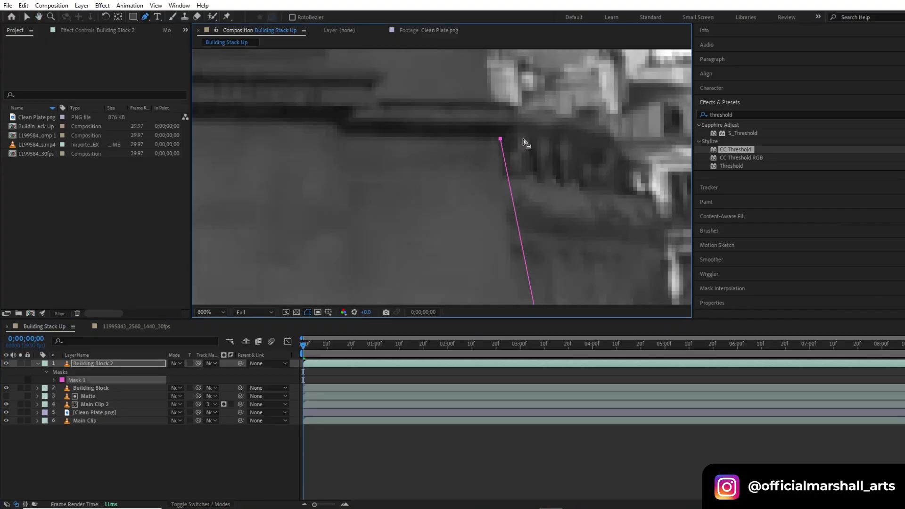
left_click(514, 130)
left_click(514, 102)
left_click(379, 98)
left_click(375, 89)
left_click(389, 68)
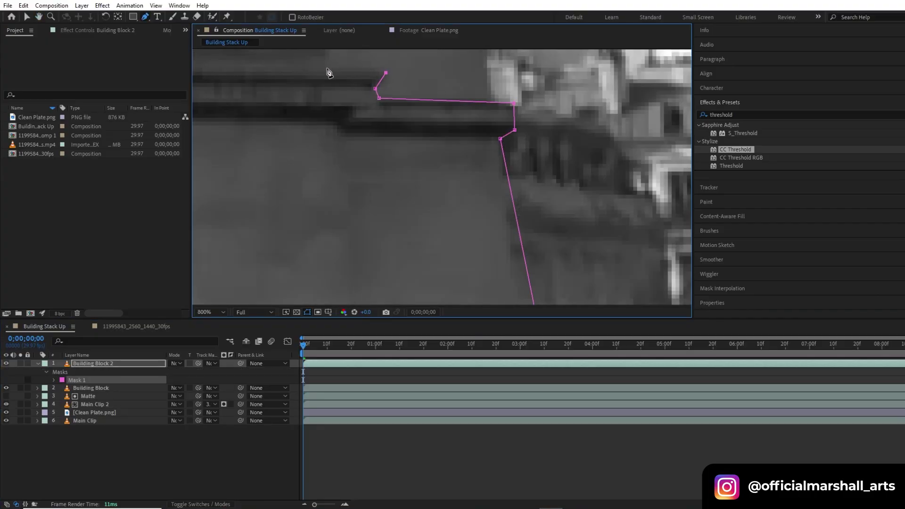
left_click(327, 67)
scroll(380, 89, "down", 2)
left_click_drag(354, 84, 406, 131)
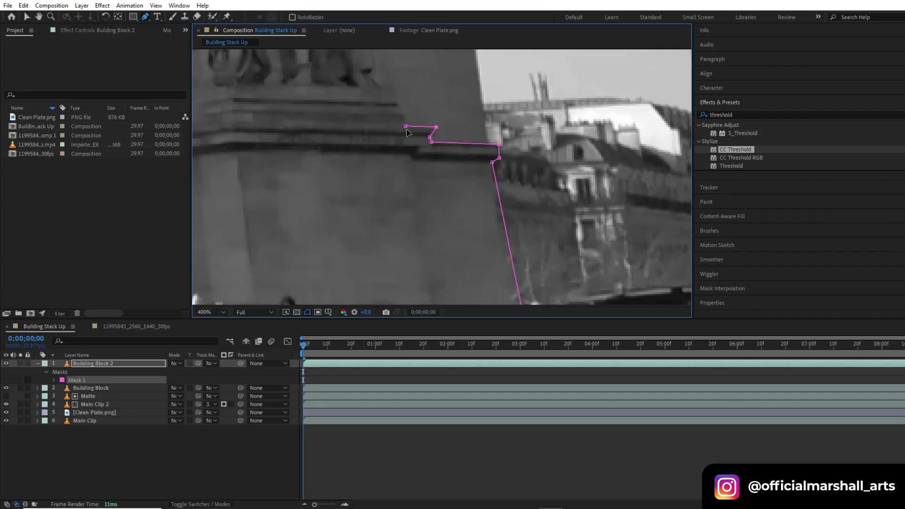
Step: Continue the Building Block 2 mask along the base ledge beneath the sculpture to the pillar's front corner beside the arch
scroll(364, 137, "down", 2)
left_click(299, 129)
left_click(276, 134)
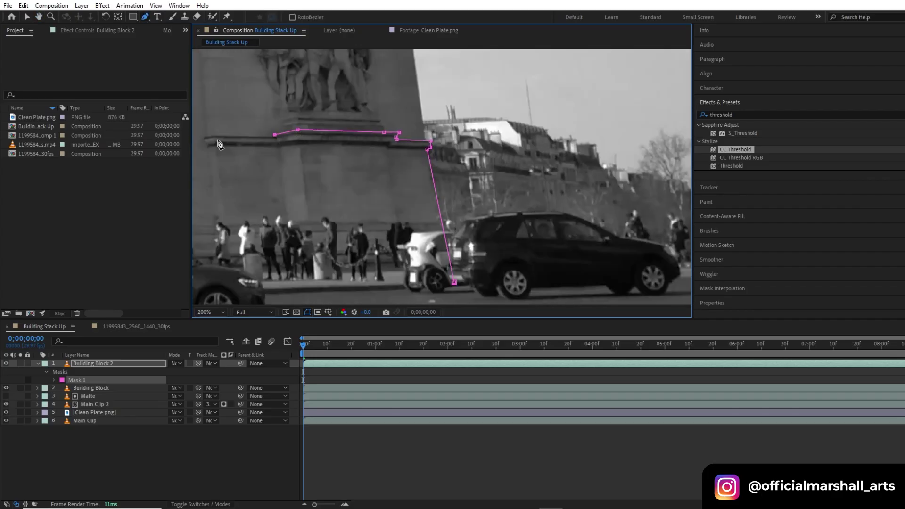
left_click(213, 134)
left_click_drag(285, 130, 289, 131)
scroll(282, 135, "up", 2)
scroll(281, 150, "down", 2)
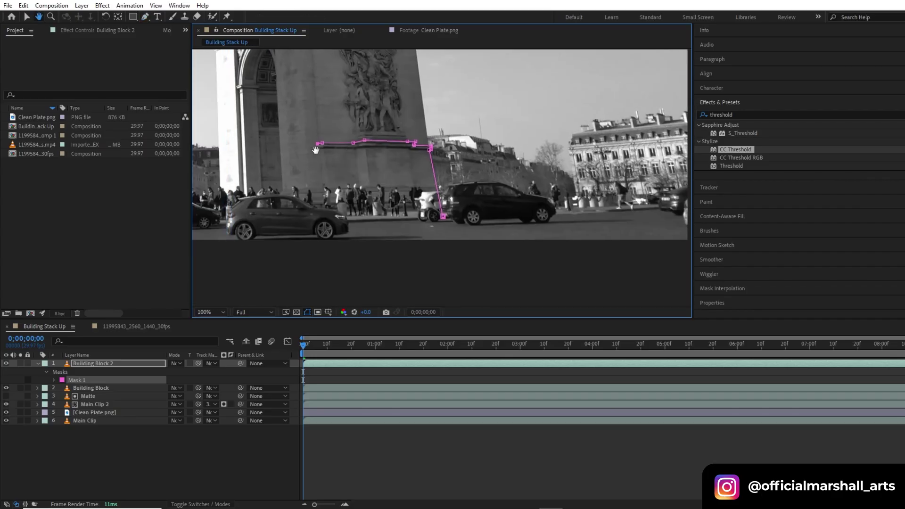
scroll(312, 152, "up", 1)
left_click(302, 135)
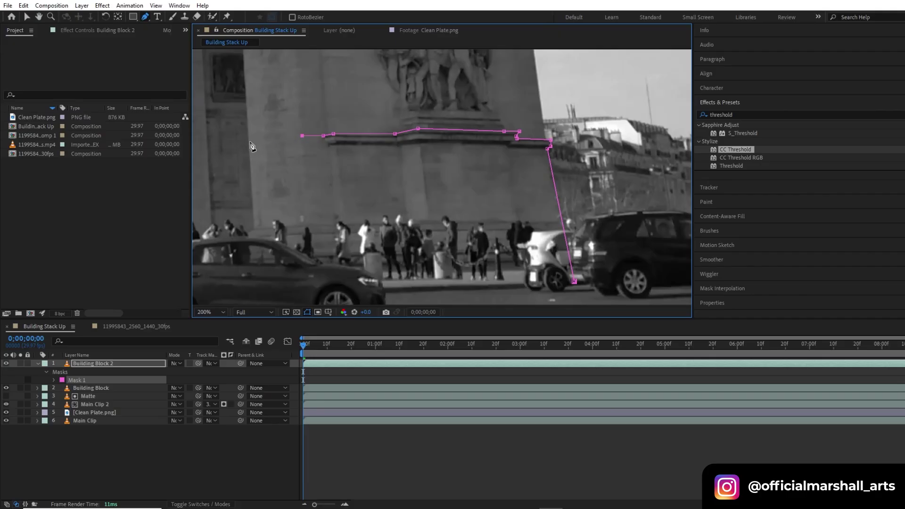
left_click(248, 143)
Step: Carry the Building Block 2 mask across the pillar's inner side, down to the street, and close it beneath the base
left_click_drag(249, 143, 363, 137)
left_click(322, 146)
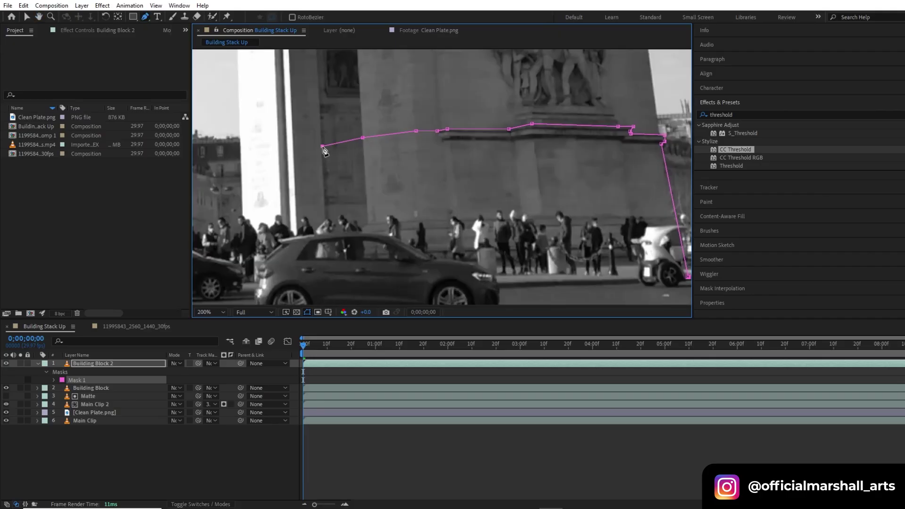
left_click(293, 147)
left_click(286, 147)
left_click(240, 152)
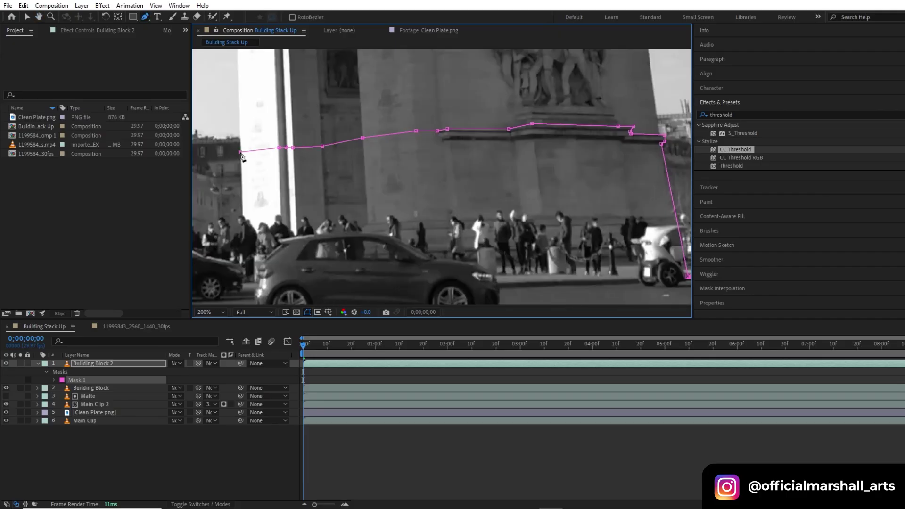
left_click(242, 280)
scroll(329, 259, "down", 2)
left_click(508, 268)
scroll(411, 225, "down", 2)
Step: Duplicate the Building Block 2 layer and delete the mask from the copy
left_click(319, 362)
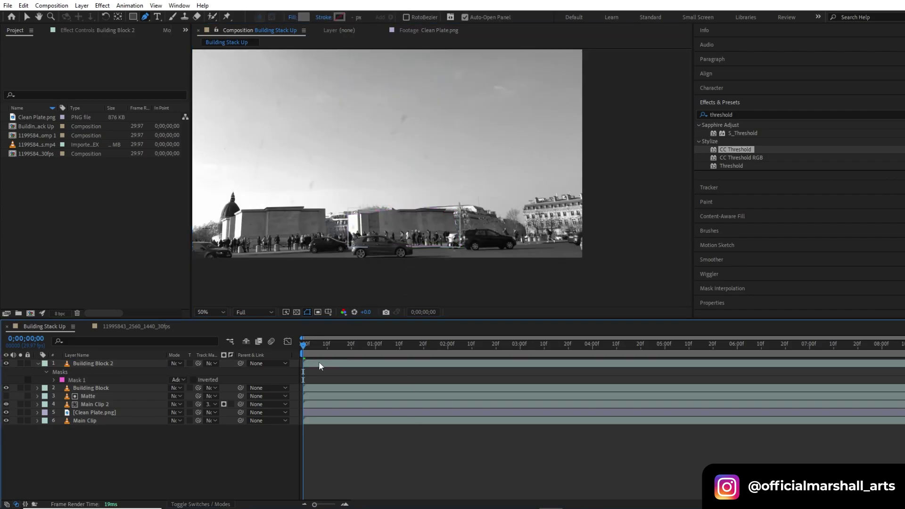
key("ctrl+d")
key("m")
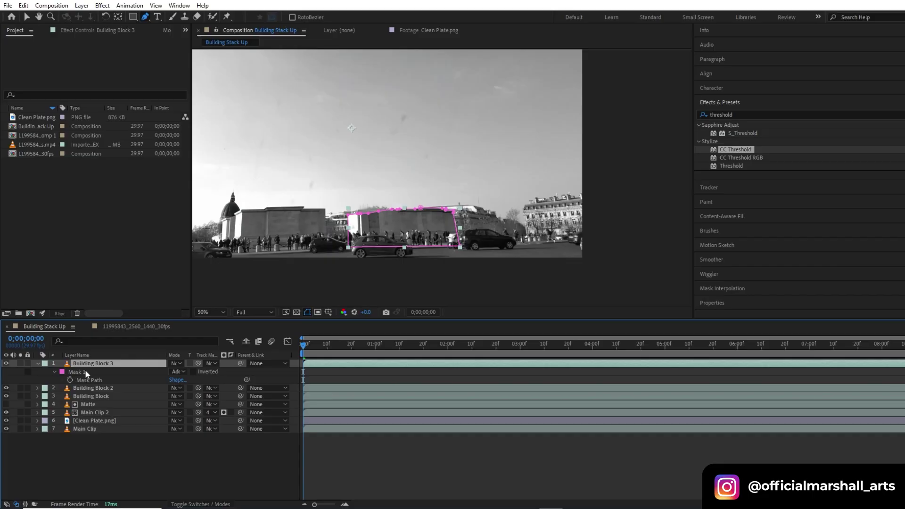
left_click(80, 372)
key("Delete")
Step: Lower the opacity of Building Block 3 to 63%
left_click(104, 363)
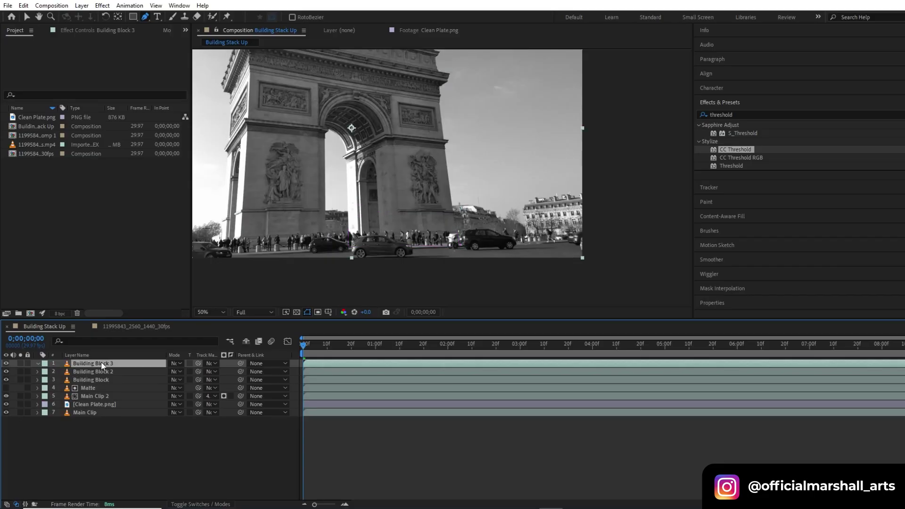
key("t")
left_click_drag(173, 372, 155, 371)
Step: Start a mask on Building Block 3 at the right pillar's base ledge and trace its outer edge up to the cornice
scroll(411, 213, "up", 4)
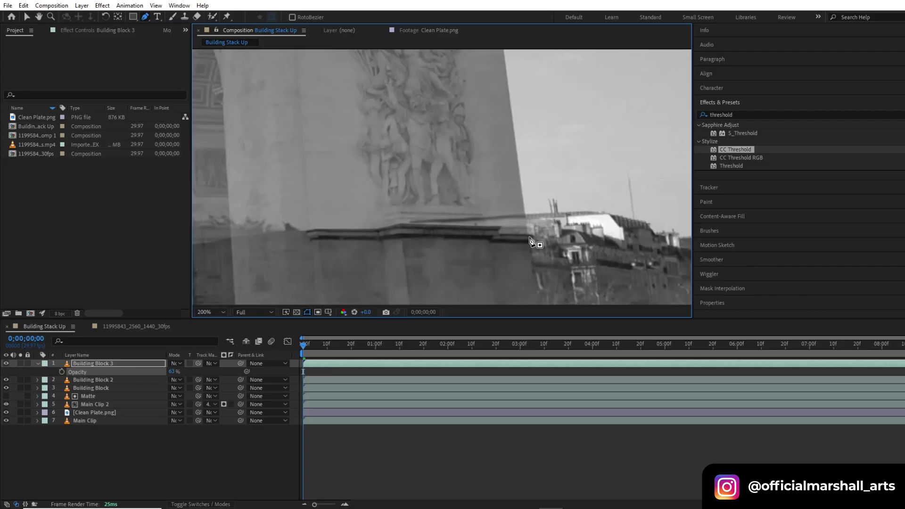
left_click(531, 242)
scroll(546, 212, "up", 5)
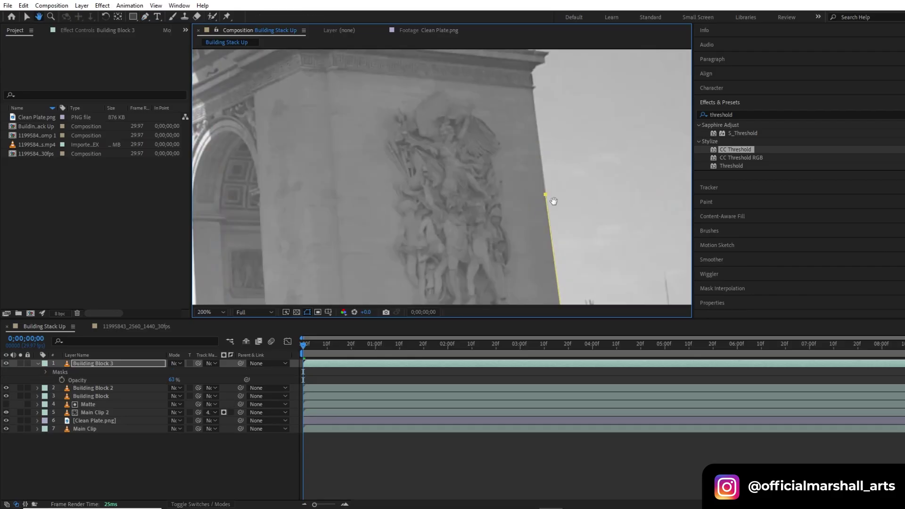
left_click(551, 231)
left_click(539, 126)
scroll(539, 127, "up", 2)
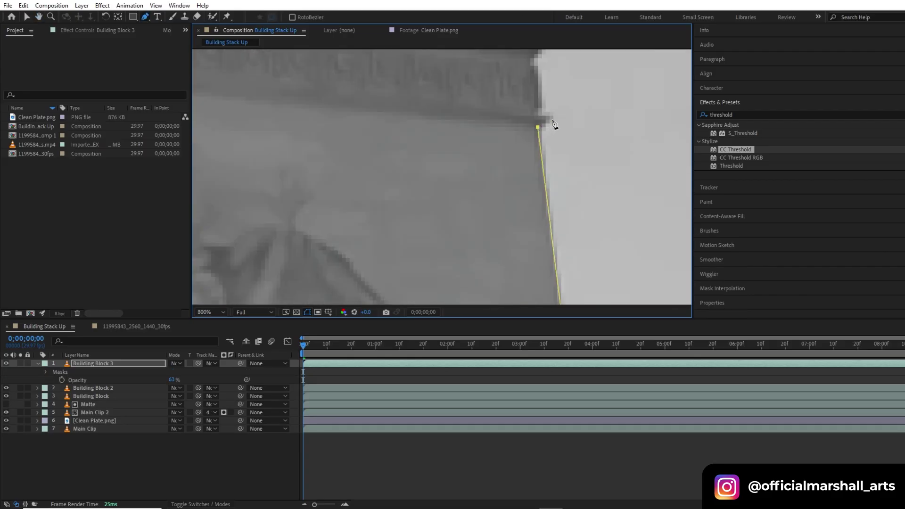
Step: Trace the Building Block 3 mask around the molded outer end of the cornice above the right pillar's sculpture
left_click(553, 119)
left_click(552, 110)
left_click(543, 110)
left_click_drag(542, 109, 535, 181)
left_click(529, 129)
left_click(566, 94)
left_click(329, 115)
Step: Continue the Building Block 3 mask along the cornice's upper edge, around the front corner, and onto the underside of the arch
left_click_drag(269, 121, 490, 146)
scroll(489, 146, "down", 2)
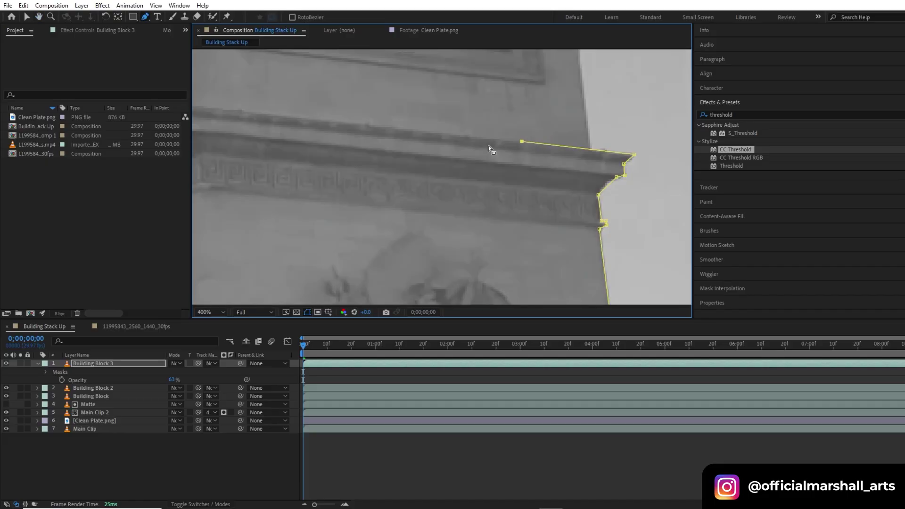
left_click(338, 125)
scroll(349, 133, "up", 1)
left_click(294, 128)
left_click_drag(295, 128, 462, 123)
left_click(362, 109)
scroll(369, 124, "down", 1)
left_click(323, 165)
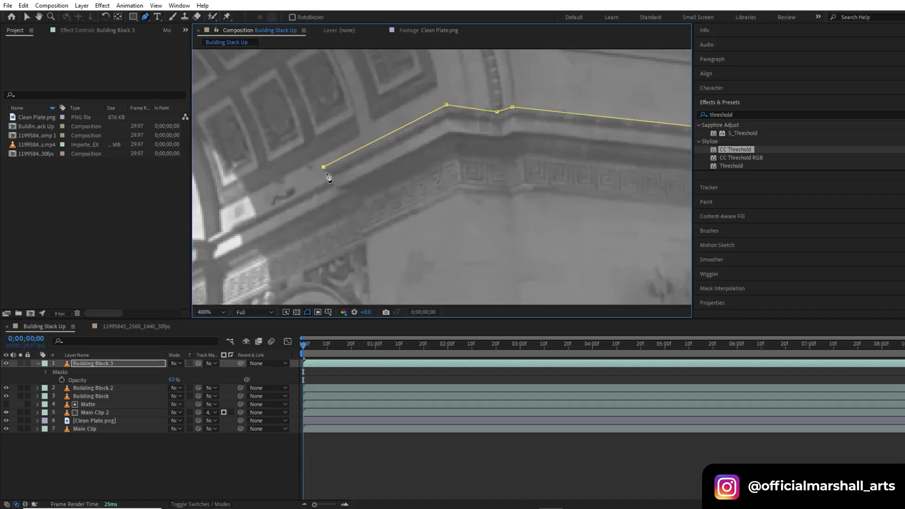
Step: Extend the Building Block 3 mask along the receding cornice inside the arch toward its far end
left_click(327, 170)
left_click(301, 183)
scroll(301, 183, "up", 1)
left_click_drag(353, 169, 501, 118)
left_click(376, 170)
left_click(361, 170)
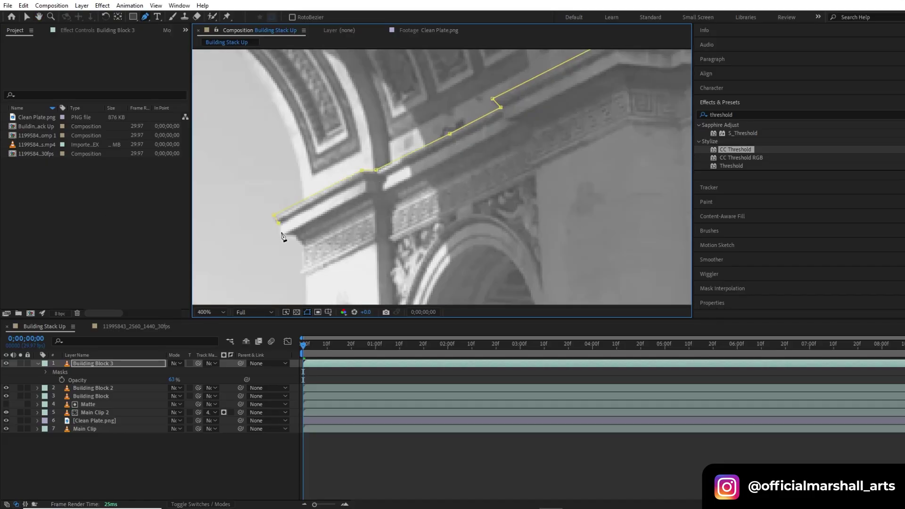
Step: Outline the stepped moldings at the cornice's far end inside the arch with the Building Block 3 mask
scroll(283, 236, "up", 2)
left_click(282, 238)
left_click(329, 235)
scroll(330, 232, "down", 2)
left_click_drag(343, 218, 327, 193)
left_click(322, 219)
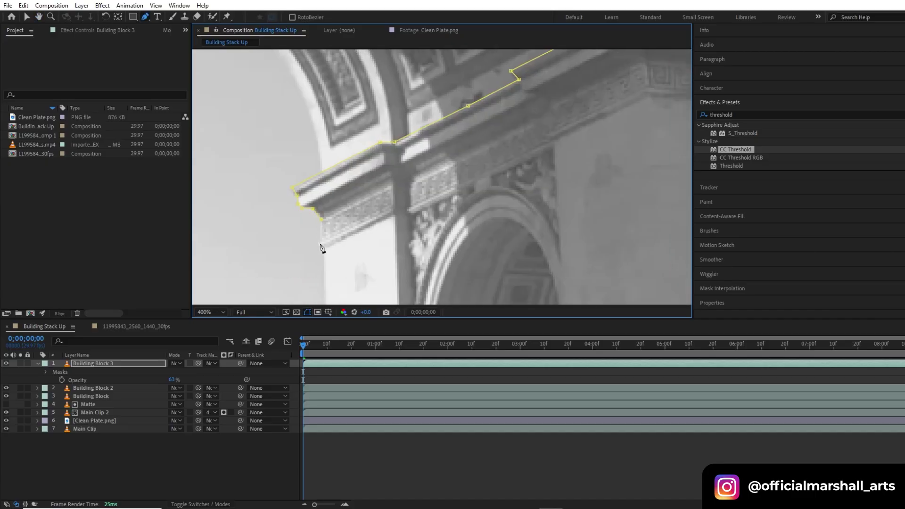
Step: Trace the Building Block 3 mask down the right pillar's far inner edge, below the cornice
scroll(320, 247, "up", 2)
left_click(329, 252)
scroll(329, 253, "down", 2)
left_click_drag(332, 282, 317, 52)
left_click(321, 238)
left_click_drag(326, 264, 304, 70)
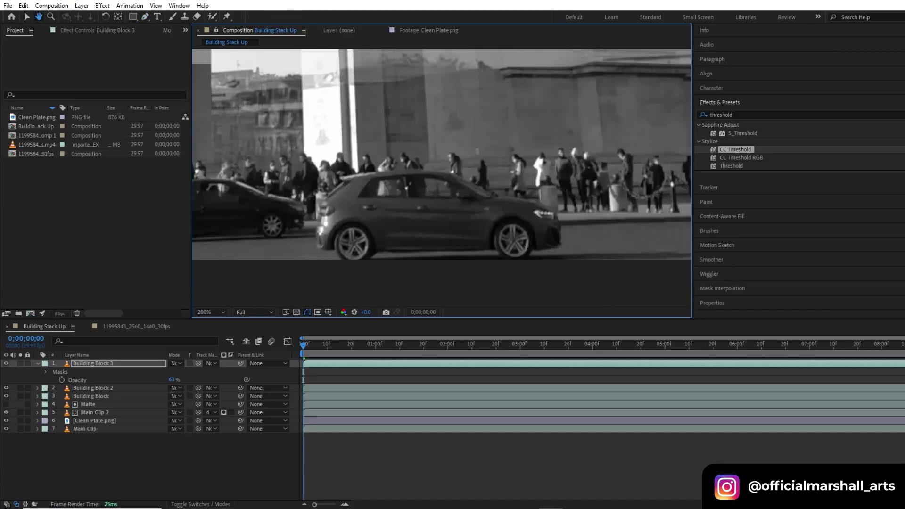
Step: Trace the Building Block 3 mask along the right pillar's lower edge, from its far inner corner to the start of the ledge
scroll(309, 279, "down", 1)
left_click(307, 275)
left_click(345, 271)
left_click(426, 259)
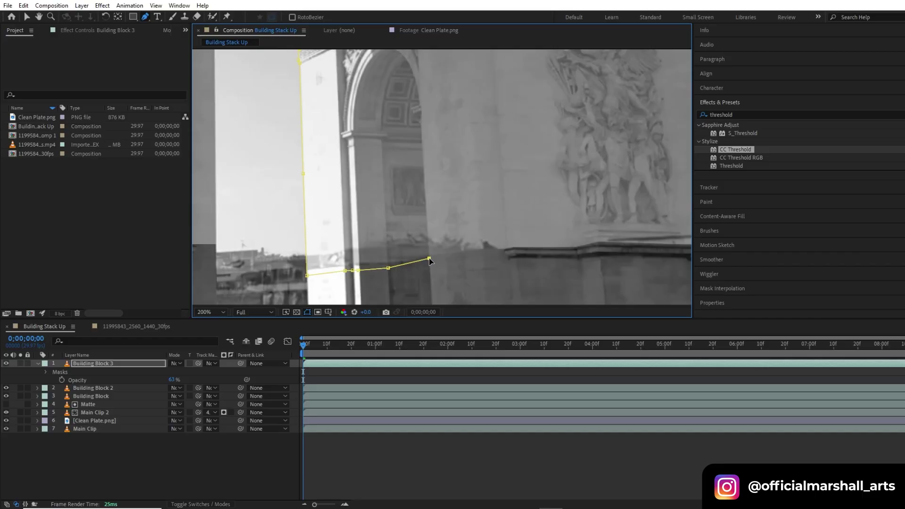
left_click(481, 254)
left_click(506, 253)
Step: Continue the Building Block 3 mask along the upper edge of the right pillar's straight base ledge
scroll(507, 252, "up", 1)
scroll(410, 222, "up", 1)
left_click(411, 214)
left_click(652, 214)
left_click_drag(657, 214, 401, 200)
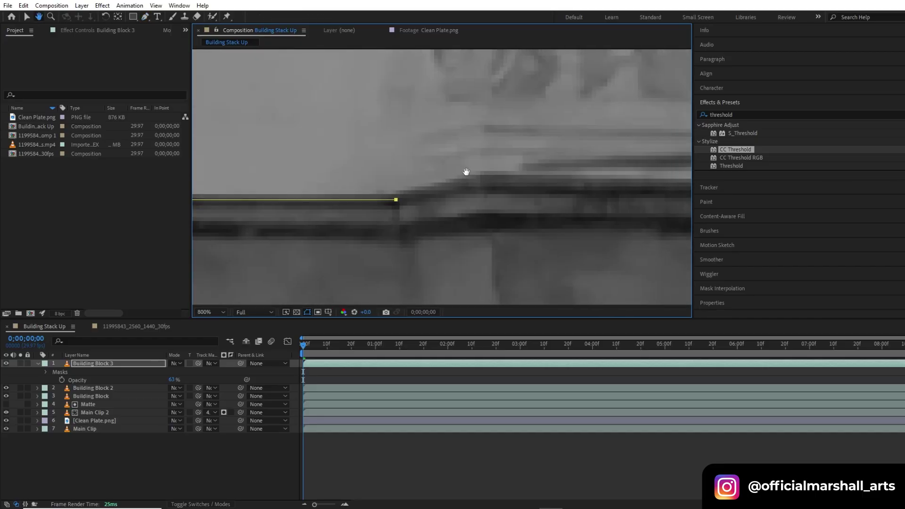
Step: Follow the ledge's raised section beneath the relief and outline its stepped far end with the Building Block 3 mask
left_click(466, 174)
left_click_drag(466, 174, 200, 160)
left_click(616, 163)
left_click(601, 178)
left_click(606, 191)
left_click_drag(652, 193, 292, 162)
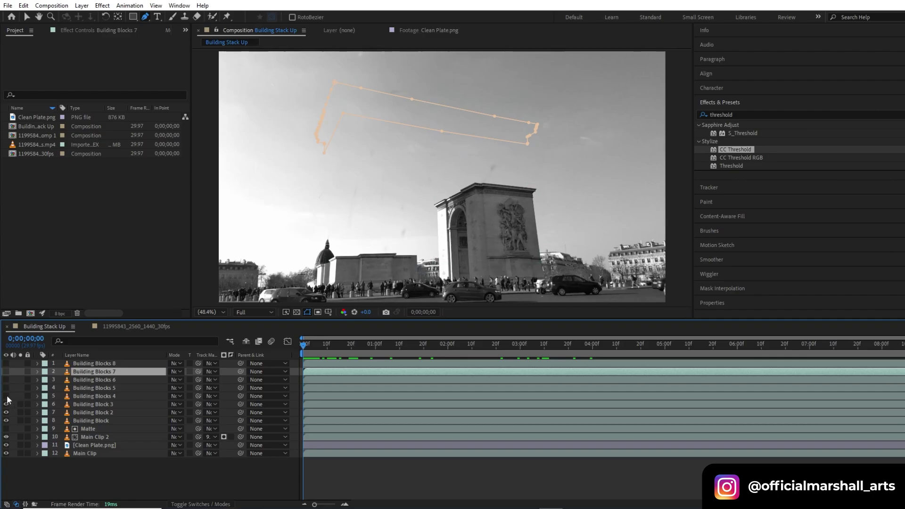
Step: Make the Building Blocks 4 to 8 layers visible
left_click(6, 396)
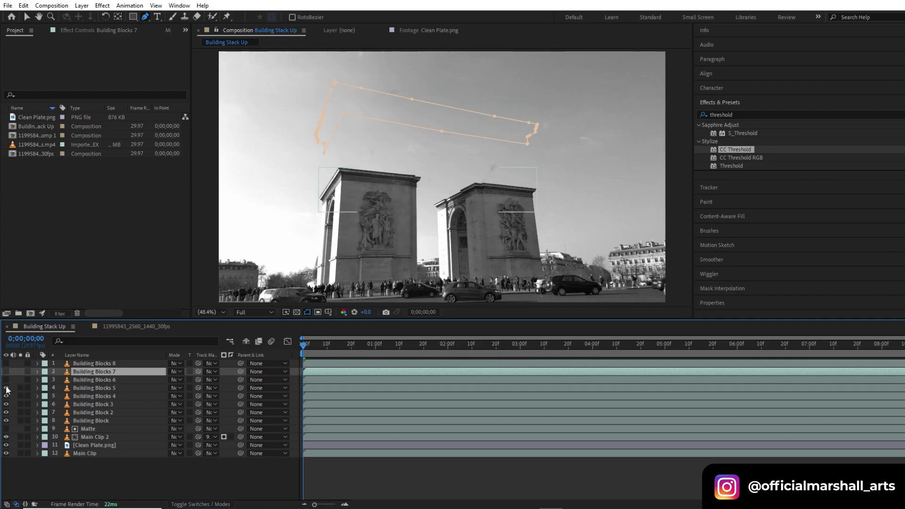
left_click_drag(6, 389, 21, 418)
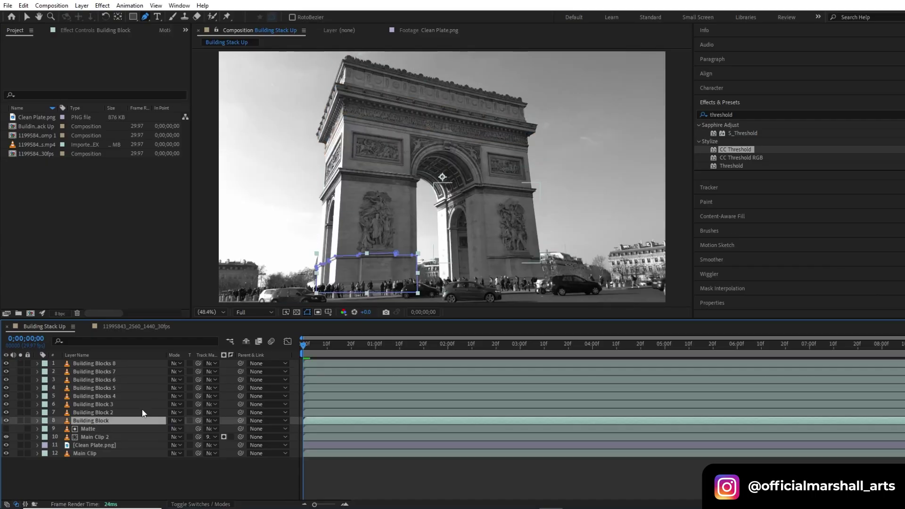
Step: Pre-compose the Building Block layer as Building Block, moving all attributes into the new composition
right_click(115, 421)
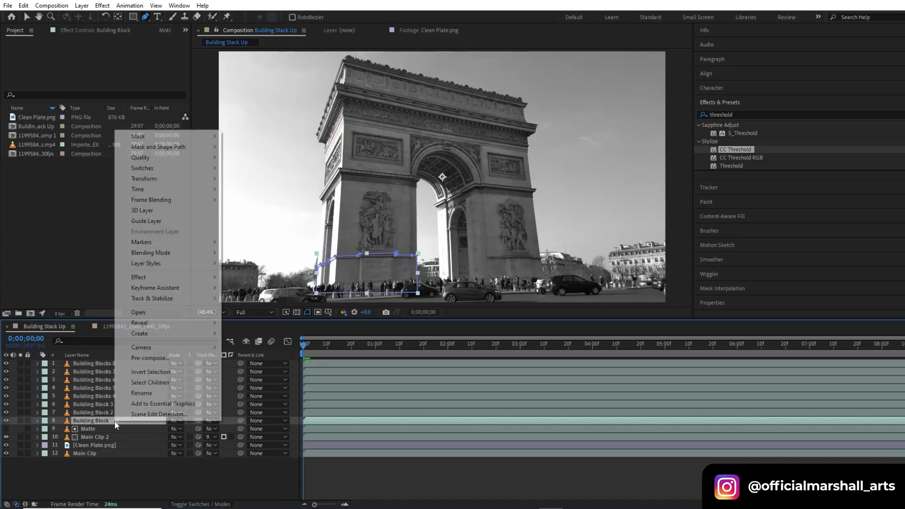
left_click(143, 358)
left_click(377, 259)
left_click_drag(487, 193, 461, 194)
key("BackSpace")
left_click(487, 315)
Step: Pre-compose the Building Block 2 layer as Building Block, with all attributes moved into the new composition
left_click(132, 412)
right_click(132, 412)
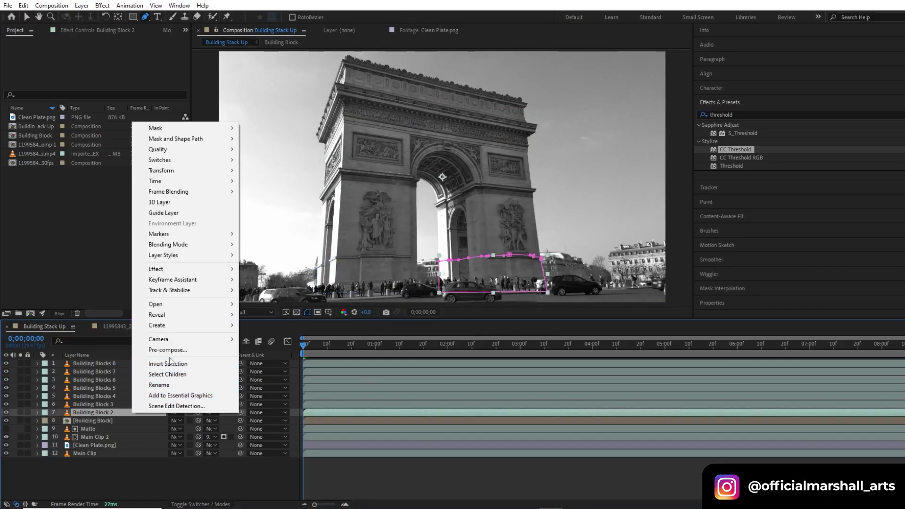
left_click(167, 350)
left_click(487, 315)
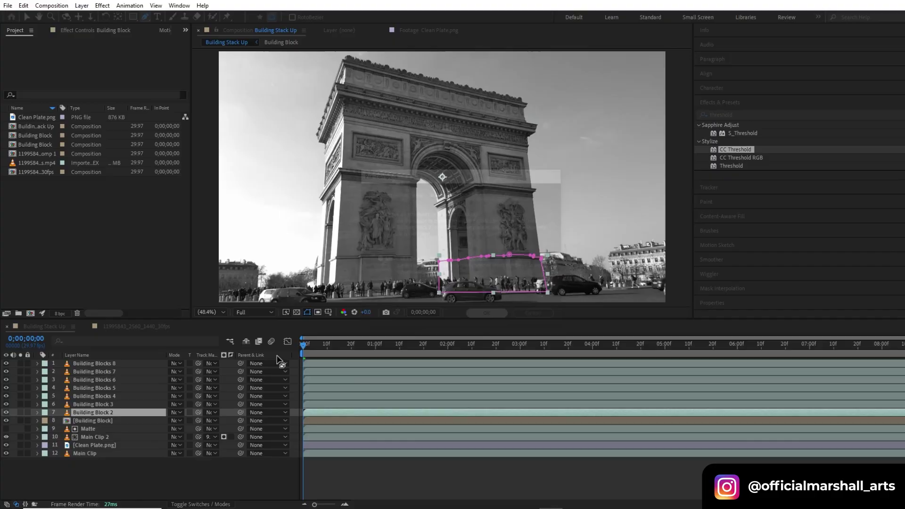
Step: Pre-compose the Building Block 3 layer as Building Block 3, moving all attributes into the new composition
right_click(114, 404)
left_click(165, 341)
left_click_drag(490, 193, 468, 193)
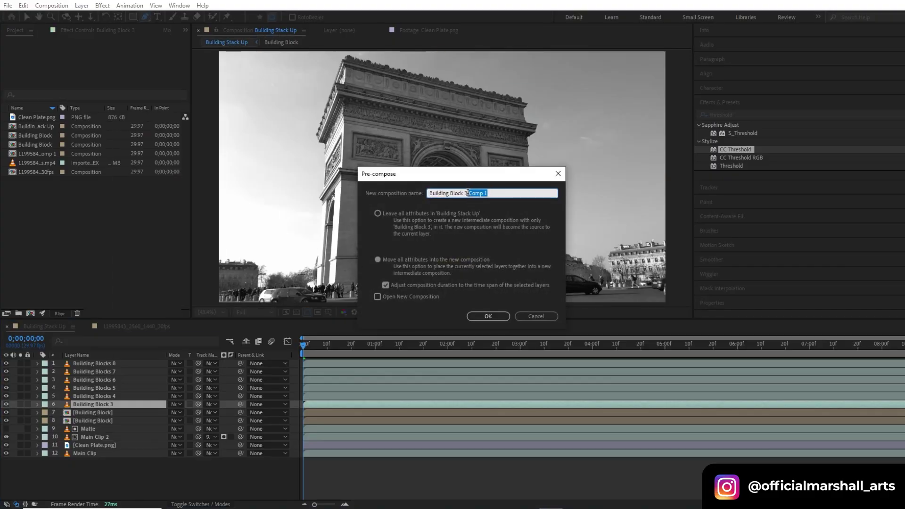
left_click(488, 315)
Step: Pre-compose Building Blocks 4 and Building Blocks 5 into separate compositions that keep their layer names
left_click(114, 396)
right_click(114, 395)
left_click(165, 333)
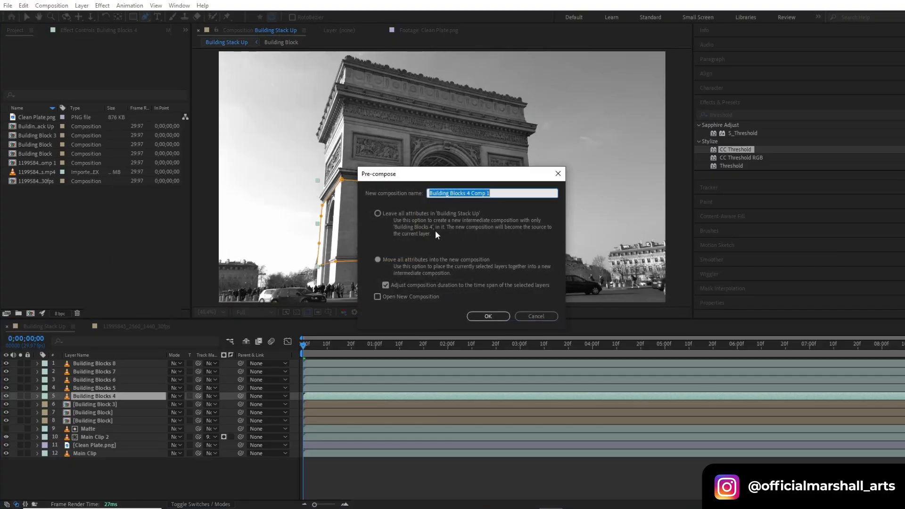
left_click_drag(495, 193, 473, 189)
left_click(478, 312)
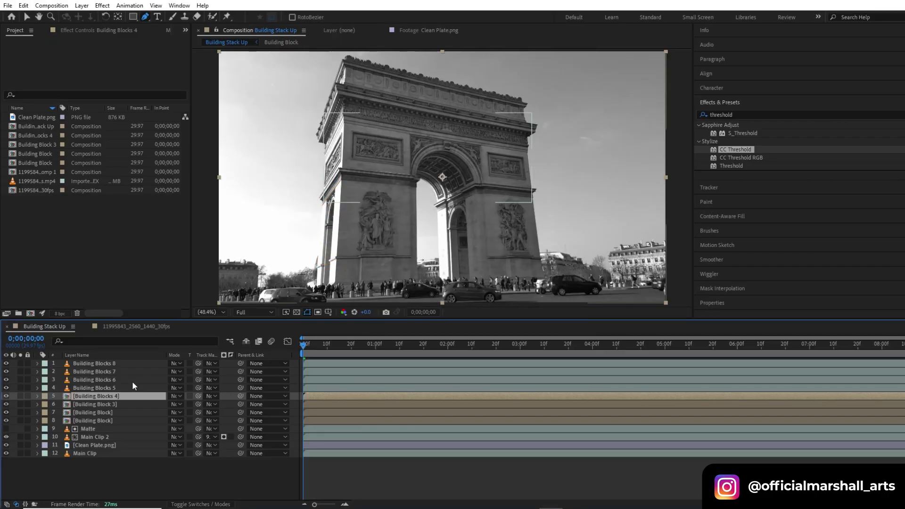
right_click(125, 388)
left_click(154, 324)
left_click(488, 316)
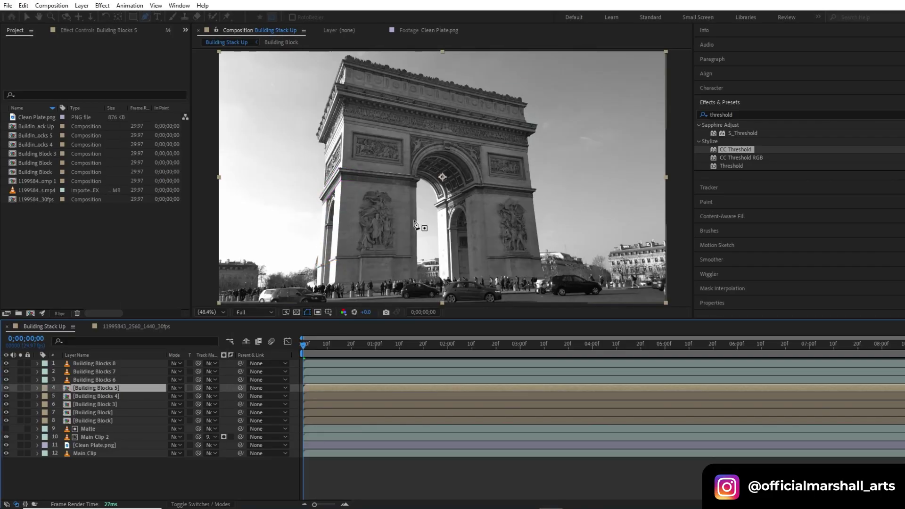
Step: Pre-compose the Building Blocks 6 layer as Building Blocks 6
right_click(111, 380)
left_click(139, 318)
left_click_drag(494, 193, 473, 193)
key("BackSpace")
key("Return")
Step: Pre-compose Building Blocks 7 and Building Blocks 8 into separate compositions that keep their layer names
right_click(124, 370)
left_click(149, 307)
key("BackSpace")
key("Return")
right_click(115, 364)
left_click(165, 305)
key("BackSpace")
left_click(488, 316)
Step: Move all eight building block compositions below Matte and Main Clip 2, directly above the Clean Plate layer
left_click(103, 417, "shift")
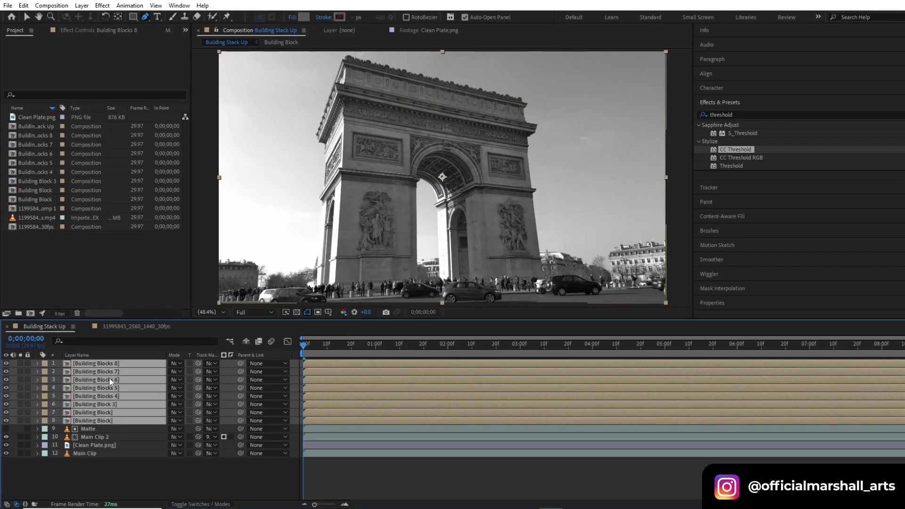
left_click_drag(117, 361, 109, 445)
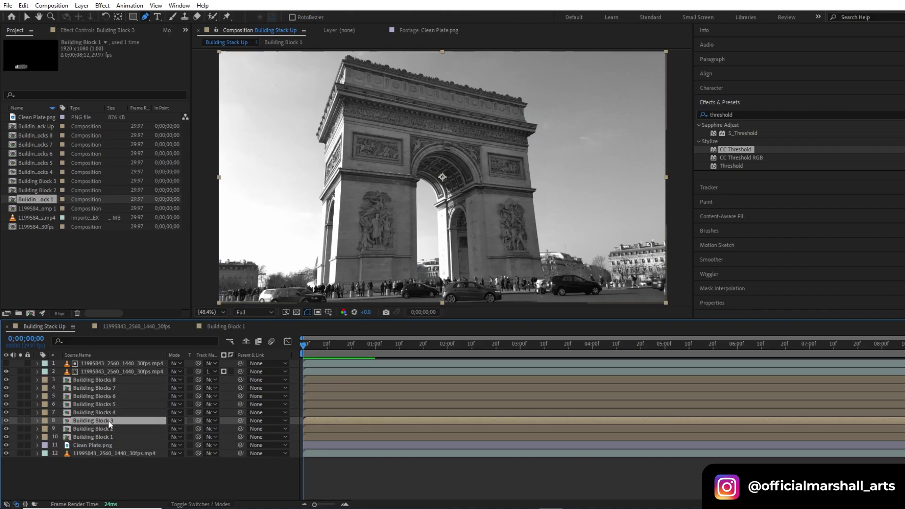
Step: In the Building Block 3 composition, draw a four-cornered grey shape as the underside of the pillar block
double_click(108, 420)
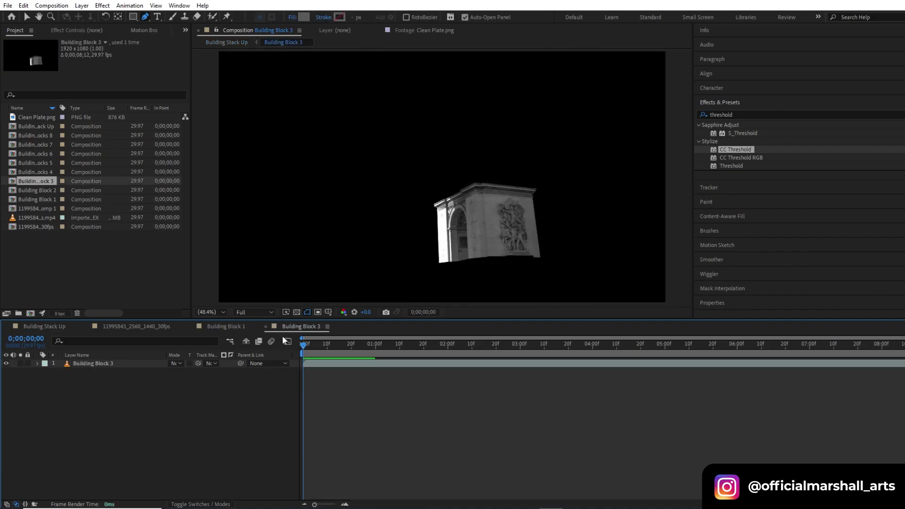
scroll(455, 267, "up", 3)
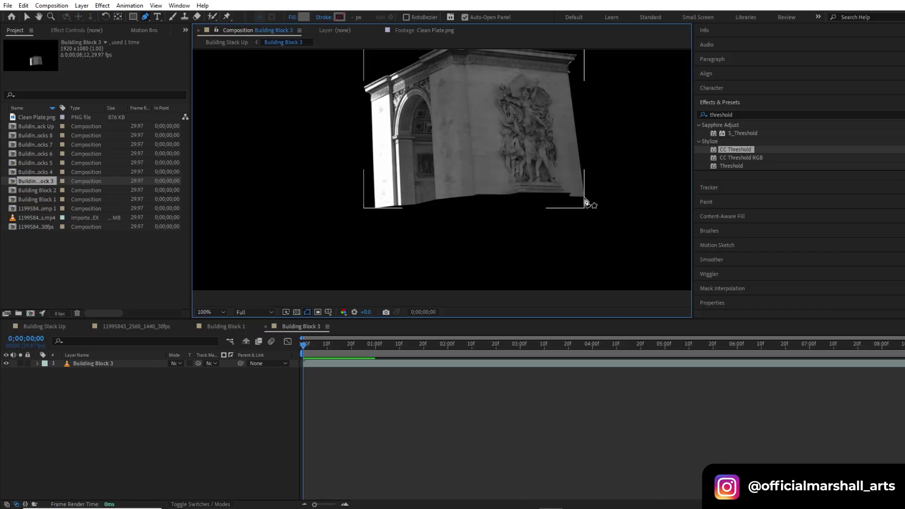
left_click(583, 197)
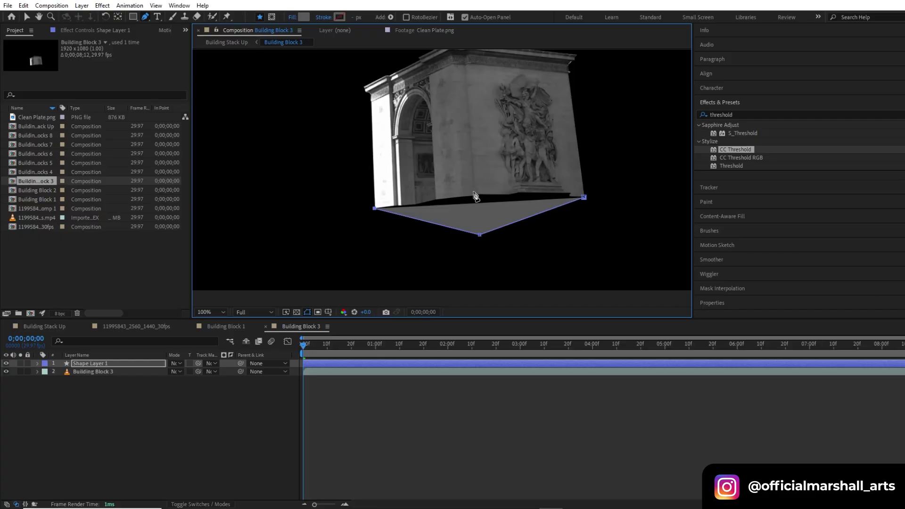
left_click(584, 198)
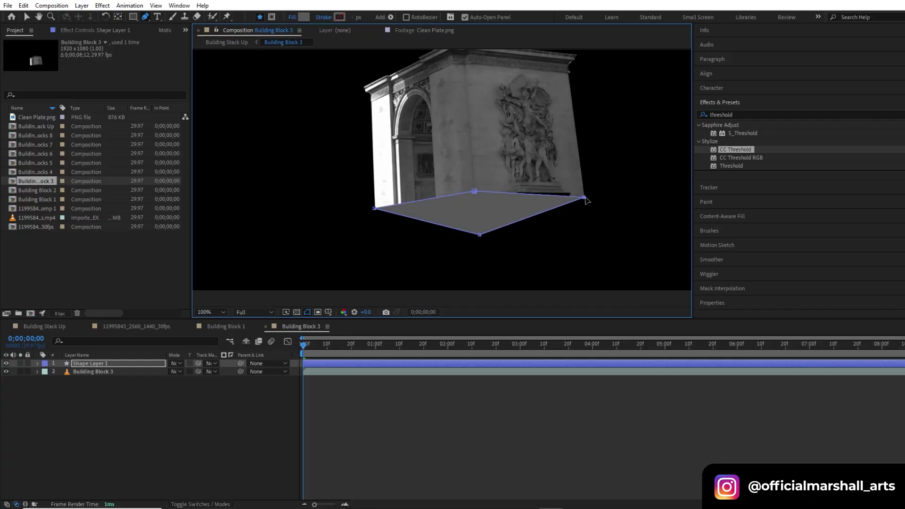
Step: Reshape the underside's back edge to close the gap below the relief, and place the shape beneath the Building Block 3 layer
scroll(586, 200, "up", 4)
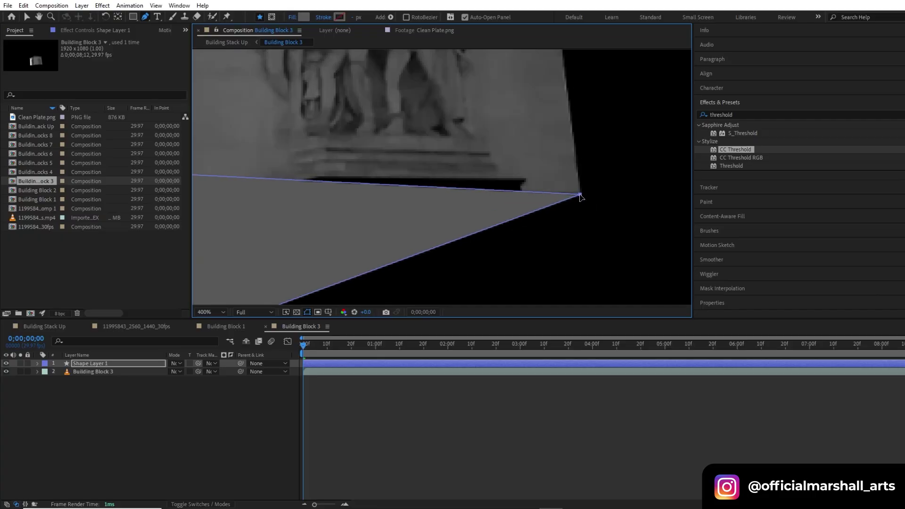
scroll(579, 197, "down", 4)
left_click_drag(428, 207, 425, 198)
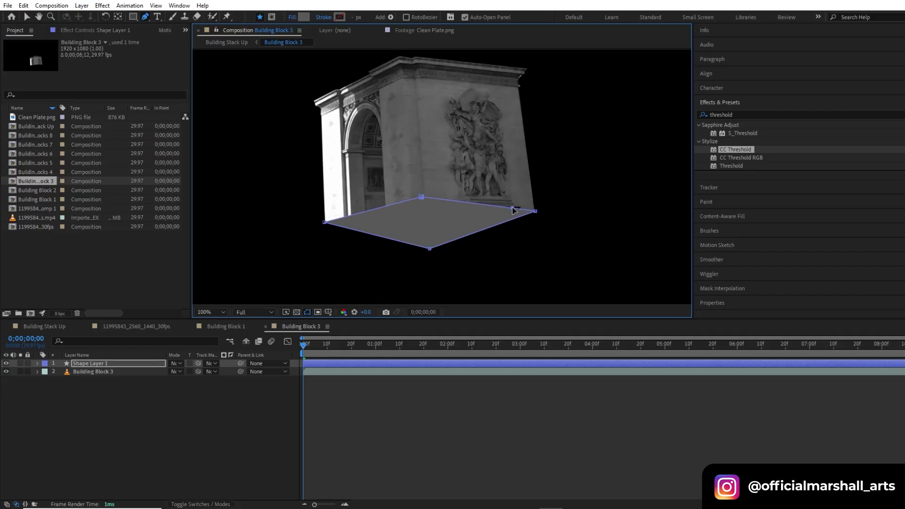
left_click_drag(513, 207, 513, 203)
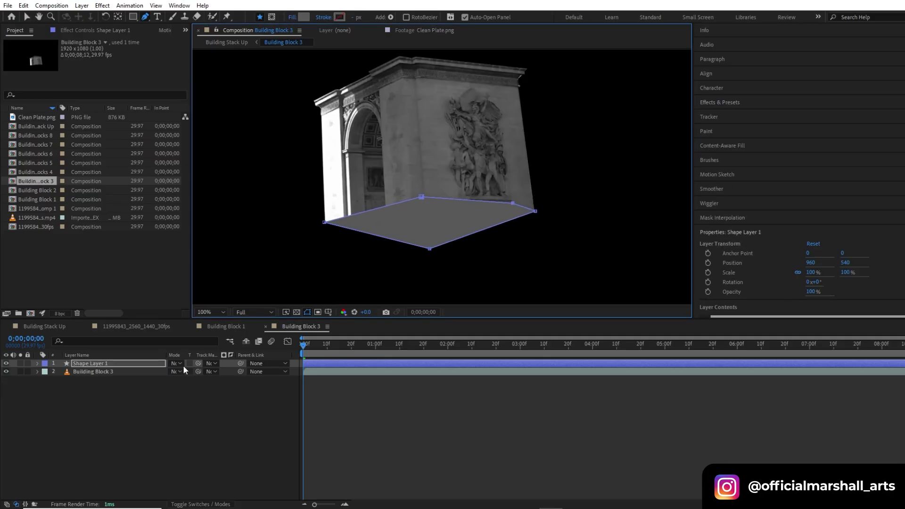
left_click_drag(183, 365, 160, 384)
left_click(412, 410)
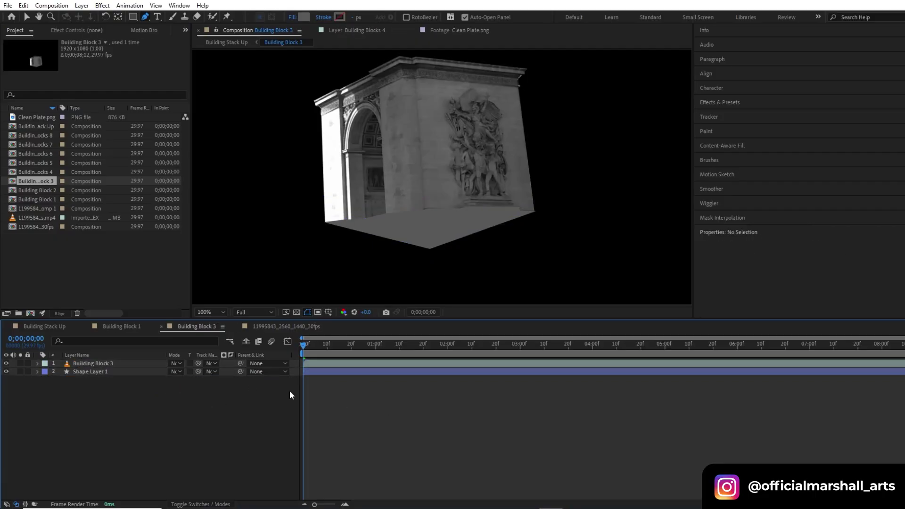
Step: In the Building Blocks 4 composition, draw a closed grey shape as the underside of the left pillar block
left_click(75, 327)
double_click(96, 411)
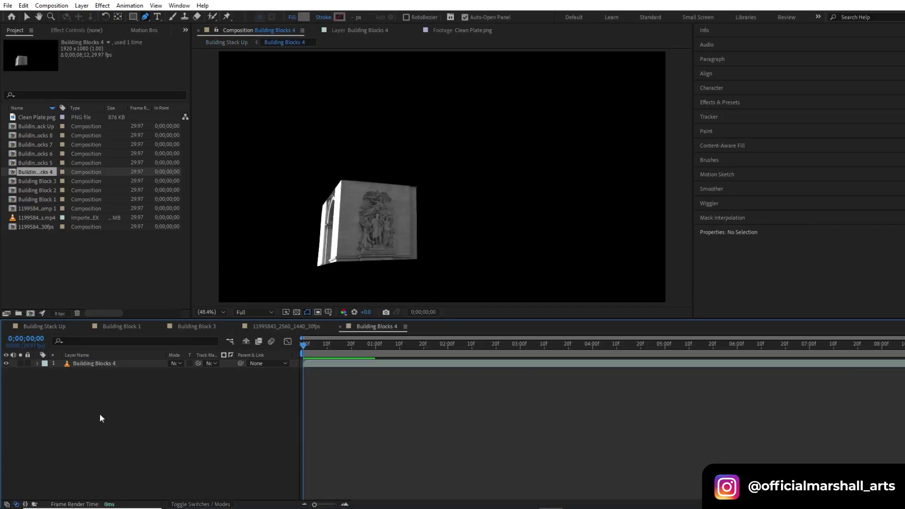
scroll(363, 261, "up", 5)
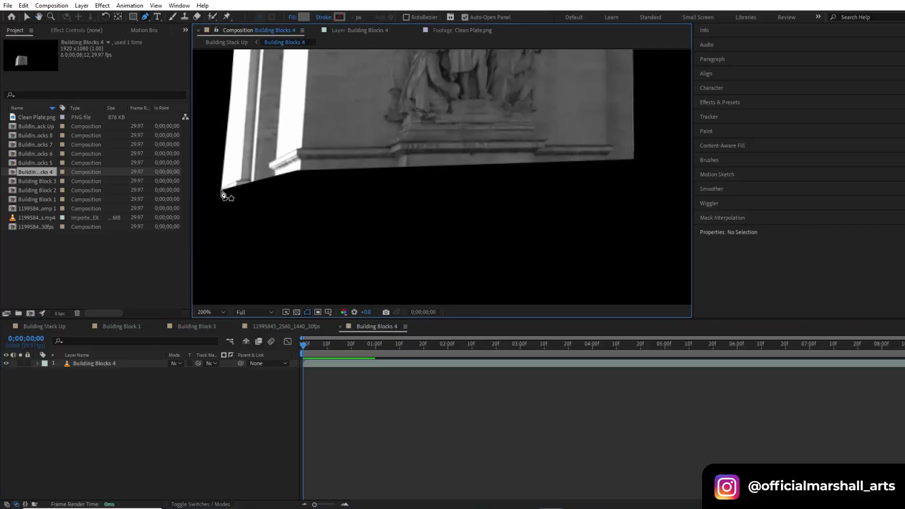
left_click(221, 191)
left_click(306, 211)
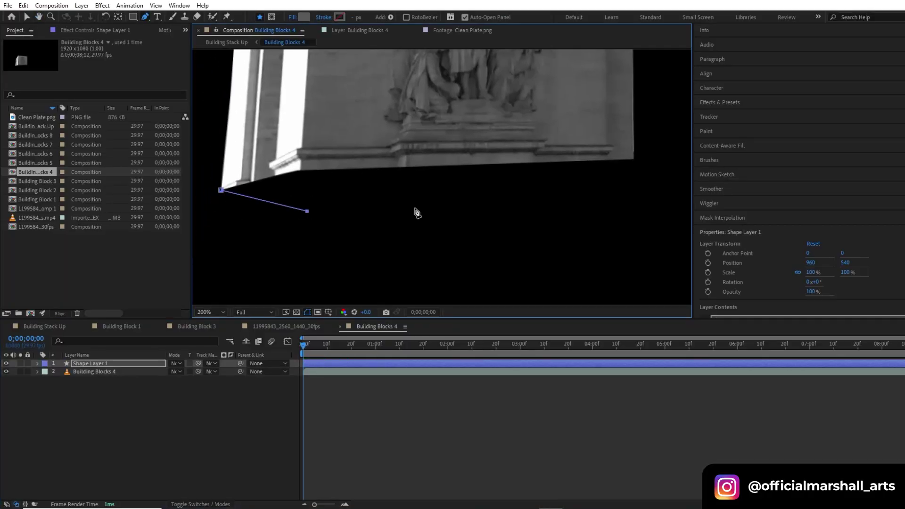
left_click(581, 215)
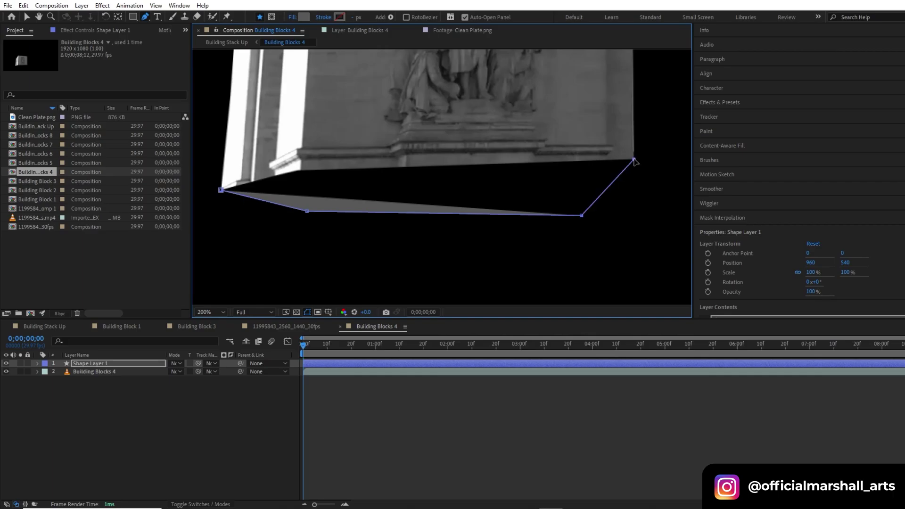
left_click(418, 136)
left_click(273, 157)
left_click(220, 189)
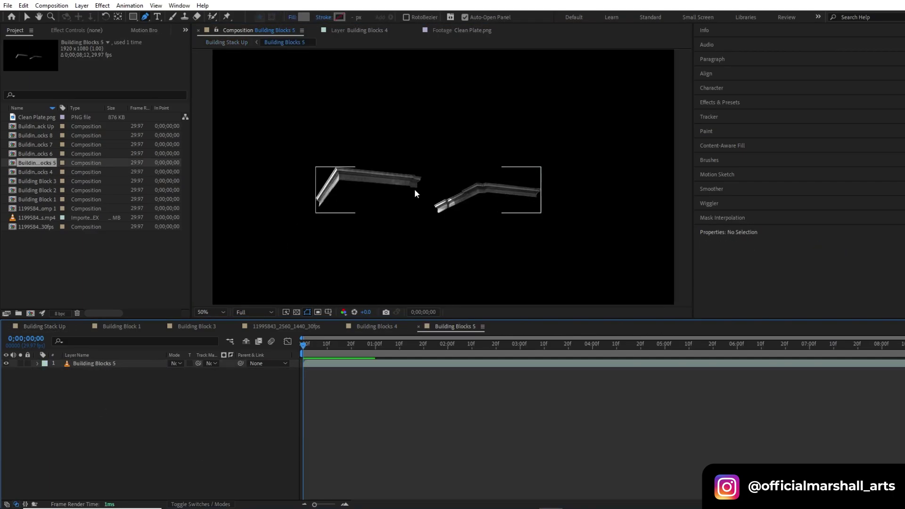
Step: In the Building Blocks 5 composition, draw a closed grey underside shape beneath the left cornice
scroll(415, 188, "up", 4)
scroll(418, 186, "down", 2)
left_click(451, 168)
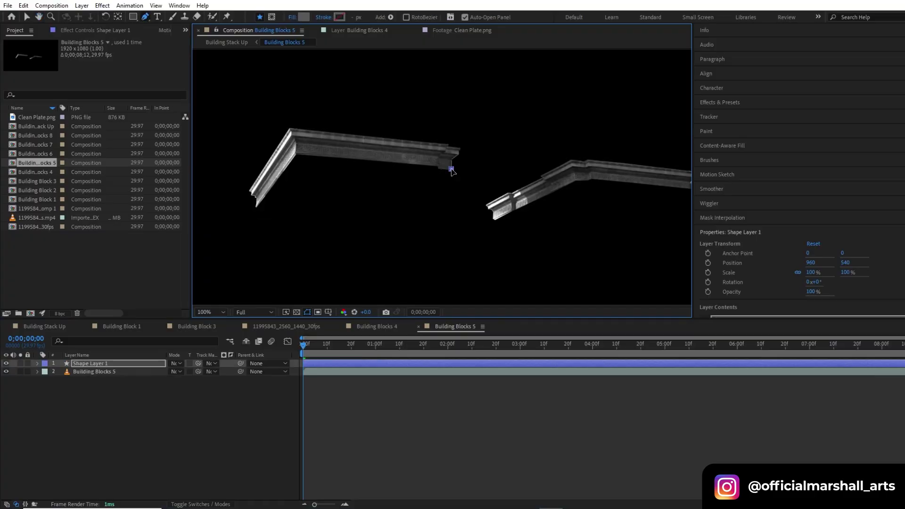
left_click(406, 235)
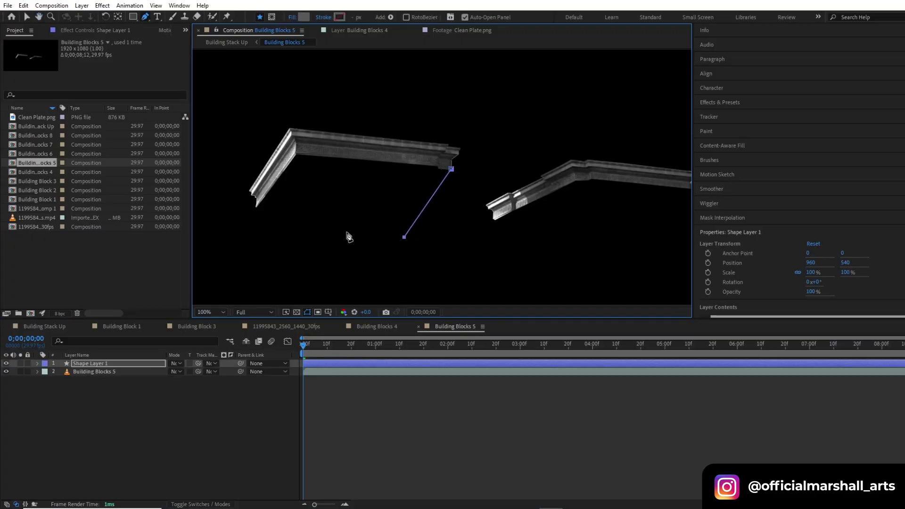
left_click(255, 207)
left_click(451, 169)
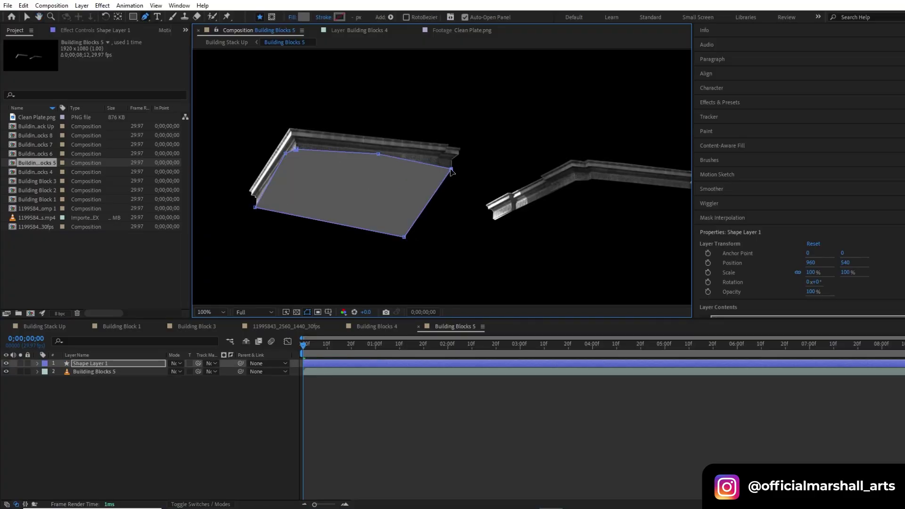
Step: Place the left cornice's underside shape below the Building Blocks 5 layer and raise its front corner slightly
left_click_drag(121, 363, 120, 383)
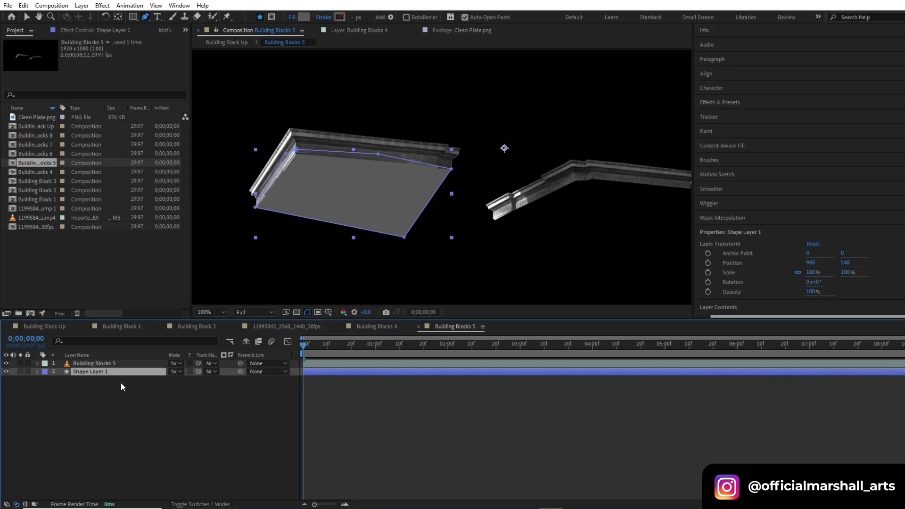
left_click(121, 384)
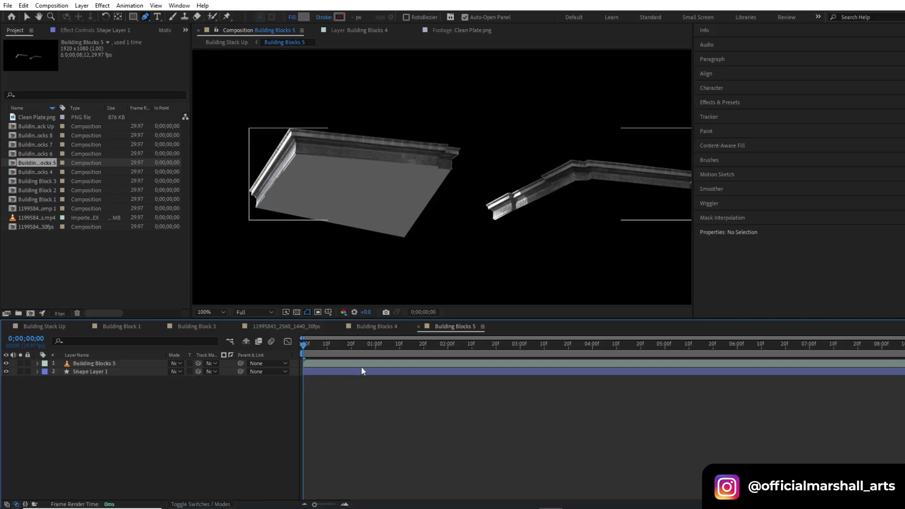
left_click(362, 368)
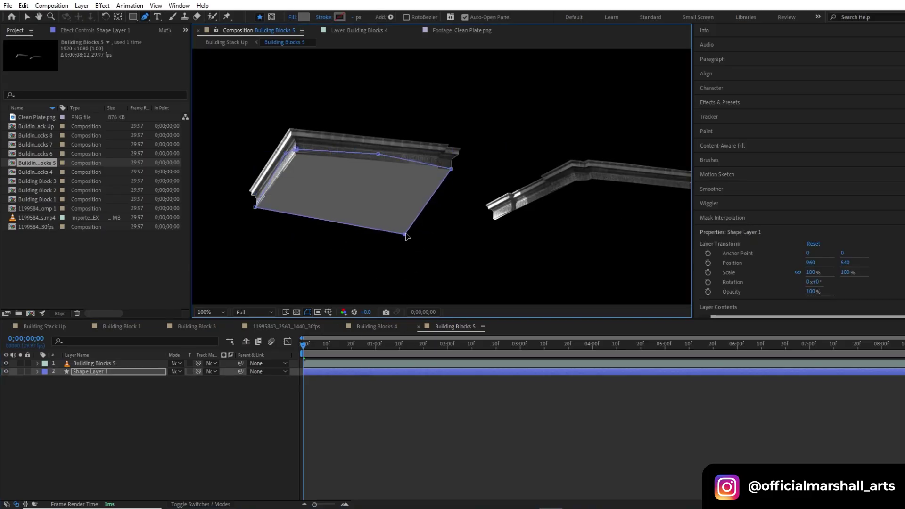
left_click(389, 408)
Step: Draw a second closed grey underside shape beneath the right cornice and move it to the bottom of the layer stack
left_click_drag(481, 214, 372, 208)
left_click(384, 213)
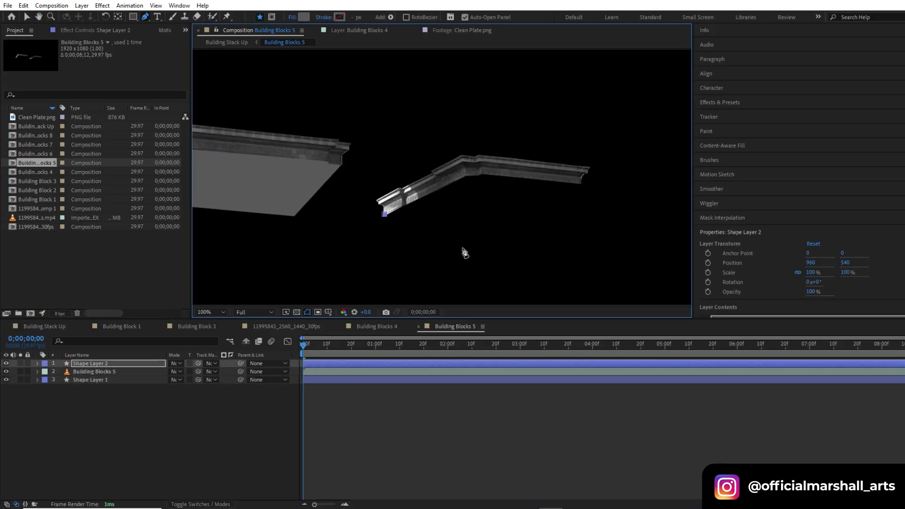
left_click(582, 184)
left_click(482, 170)
left_click(385, 214)
left_click_drag(129, 363, 163, 409)
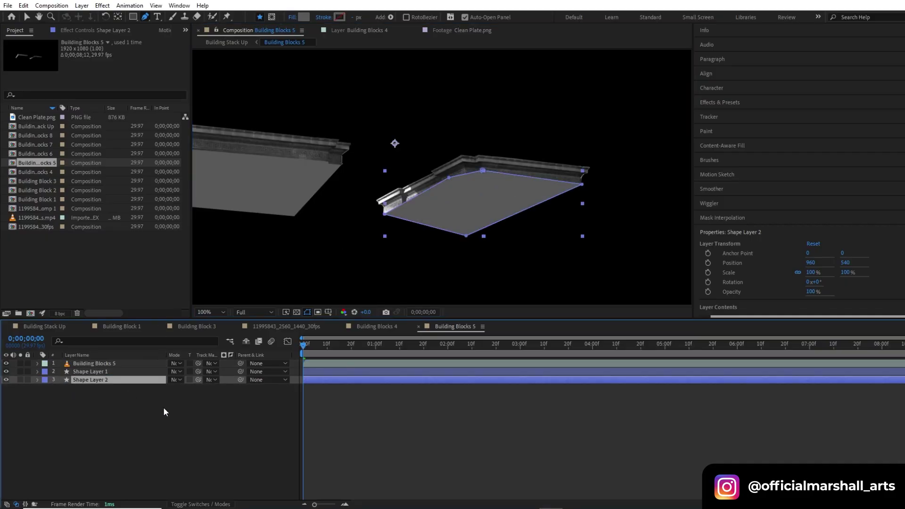
Step: In the Building Blocks 6 composition, draw a closed grey underside shape beneath the wall section left of the arch opening
left_click(163, 410)
scroll(370, 256, "down", 1)
left_click_drag(369, 255, 386, 253)
left_click(44, 326)
double_click(89, 396)
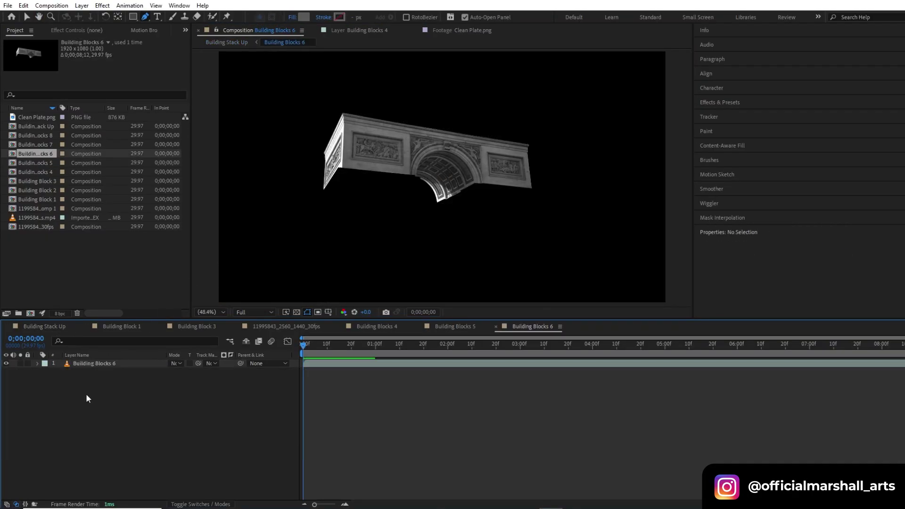
left_click(351, 188)
scroll(333, 190, "up", 3)
left_click(384, 359)
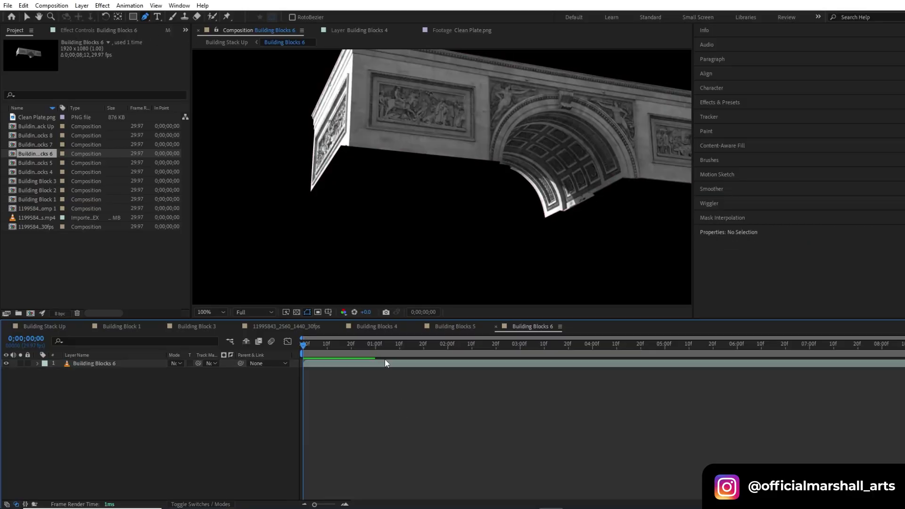
left_click(310, 192)
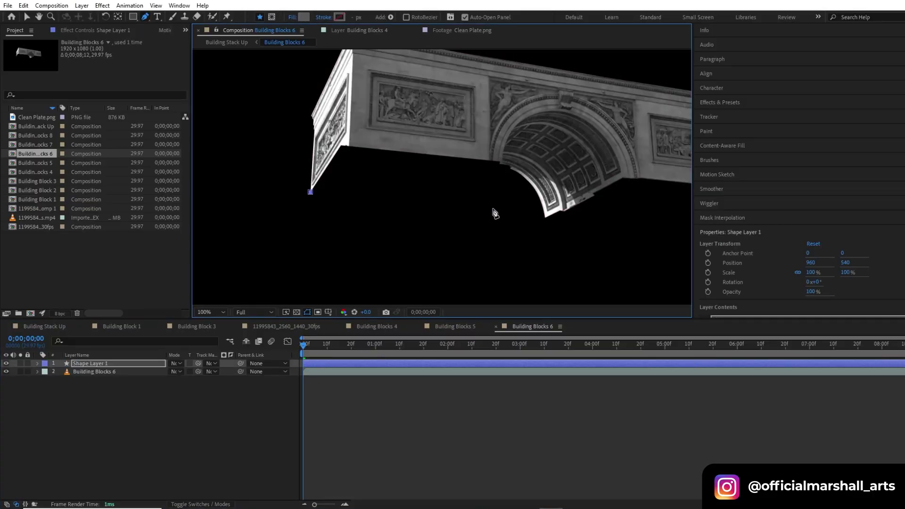
left_click(493, 207)
left_click(500, 161)
left_click(342, 141)
left_click(310, 192)
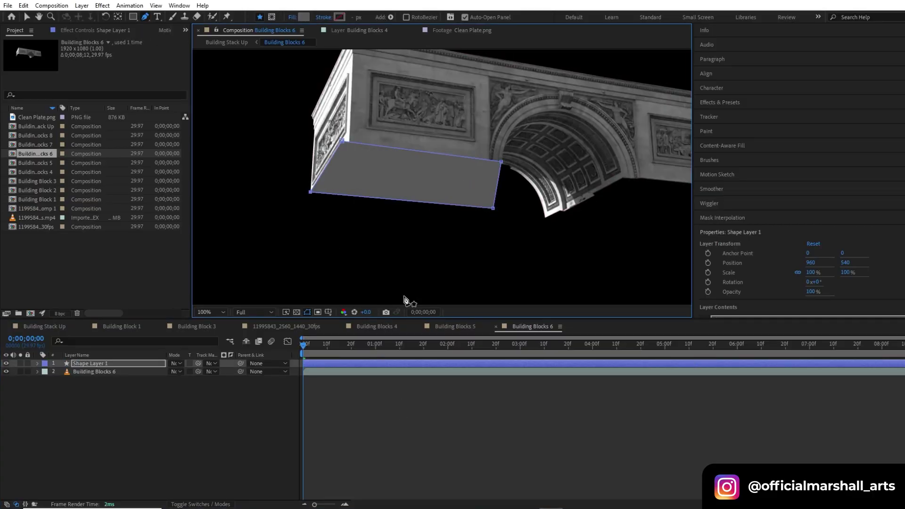
Step: Place the left underside shape below the Building Blocks 6 layer and shift its front right corner inward
left_click(226, 405)
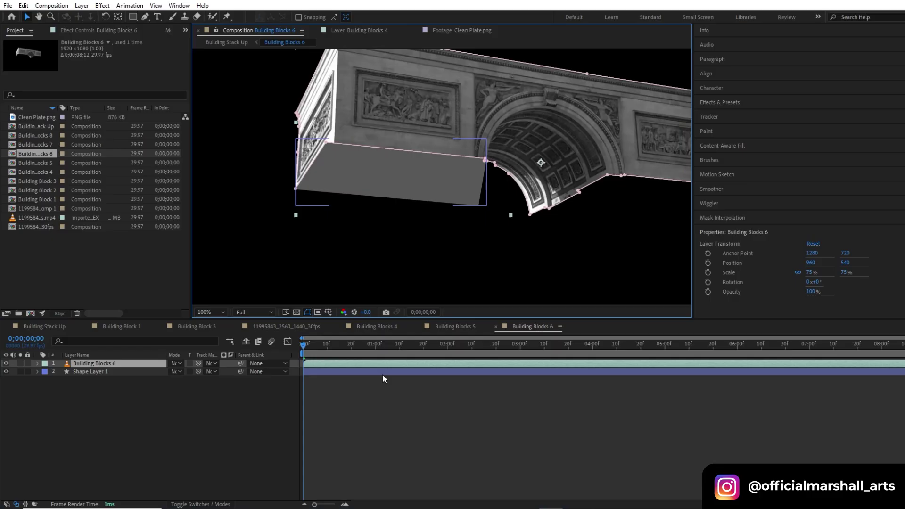
left_click(383, 372)
left_click(476, 204)
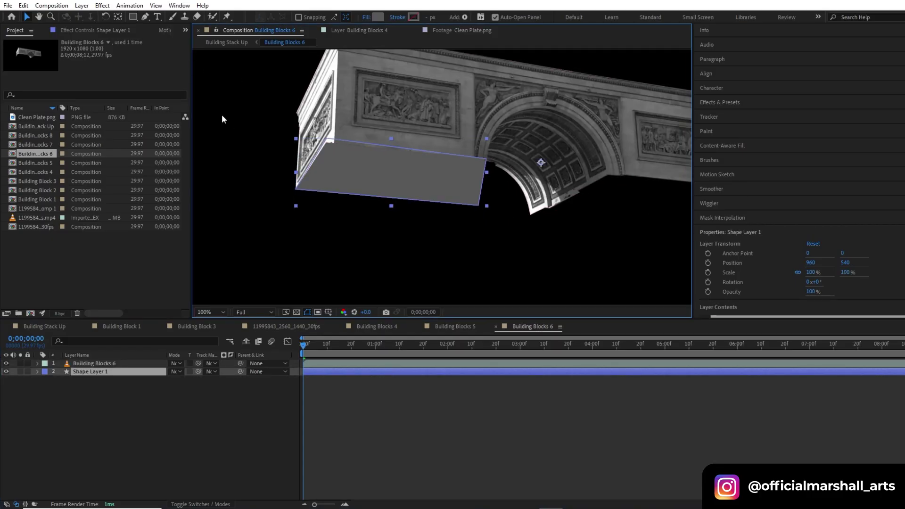
left_click(145, 17)
left_click_drag(479, 206, 456, 205)
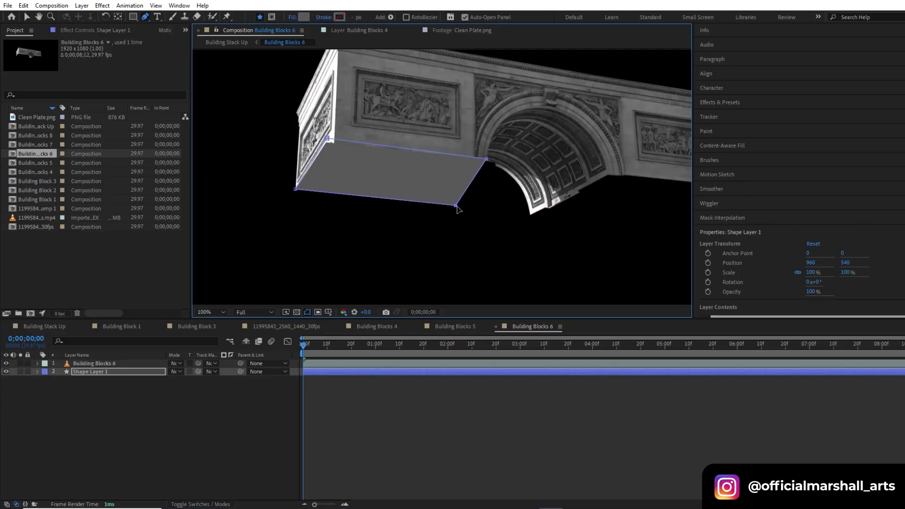
Step: Draw a second closed grey underside shape beneath the wall section right of the arch and raise its two front corners
left_click_drag(510, 171, 415, 162)
left_click(493, 406)
left_click_drag(508, 220, 481, 230)
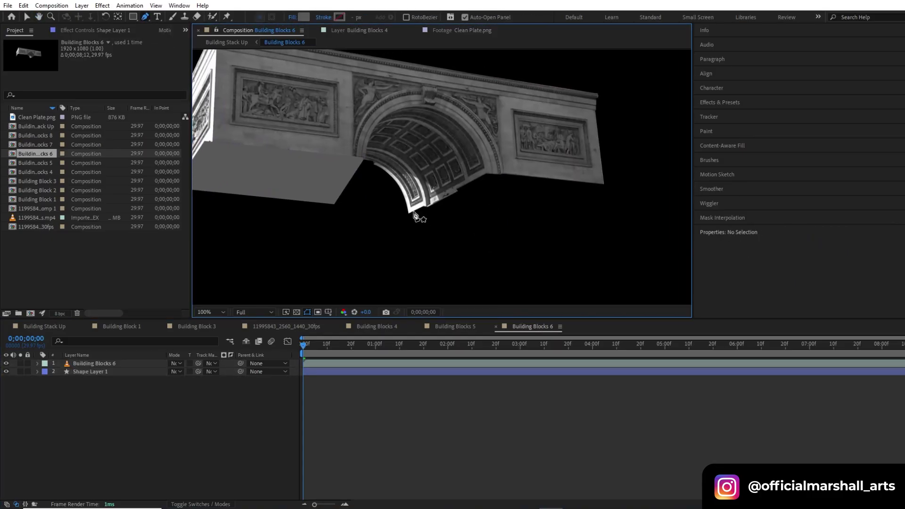
left_click(502, 174)
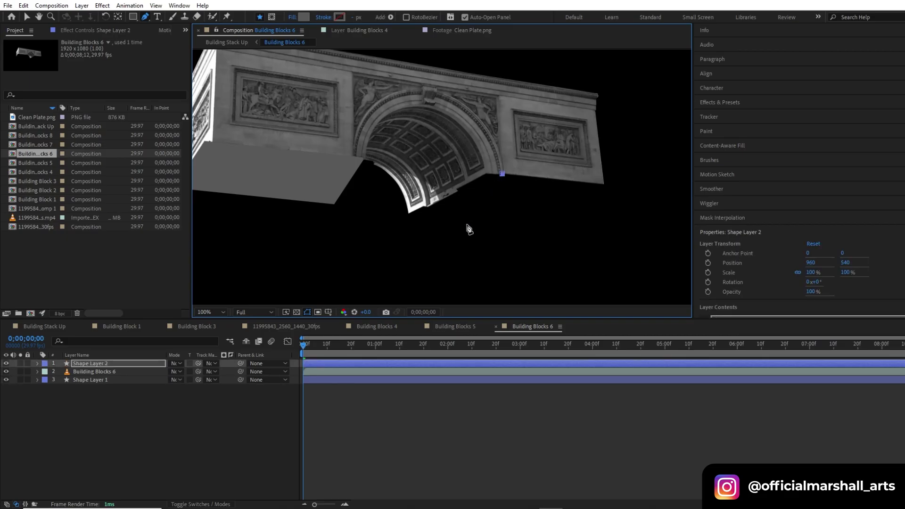
left_click(466, 224)
left_click(590, 243)
left_click(502, 175)
left_click_drag(590, 243, 586, 226)
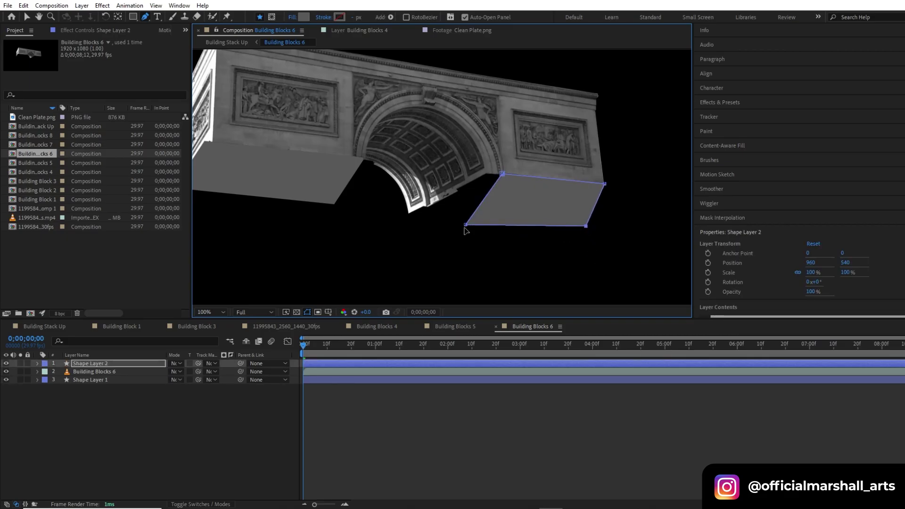
left_click_drag(466, 225, 471, 217)
Step: Move the right underside shape to the bottom of the layer stack and pull its front corners up and left behind the arch
left_click_drag(104, 364, 104, 383)
scroll(440, 238, "down", 1)
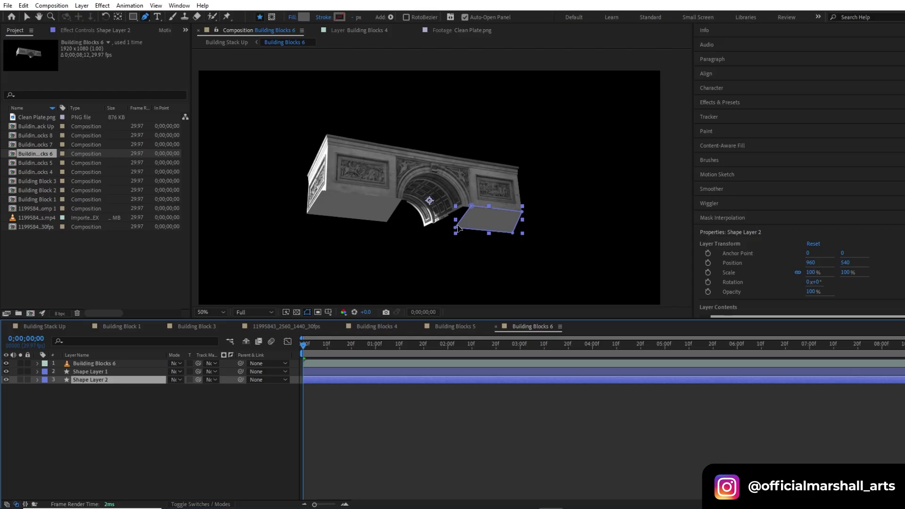
left_click_drag(455, 228, 443, 216)
left_click_drag(513, 236, 503, 225)
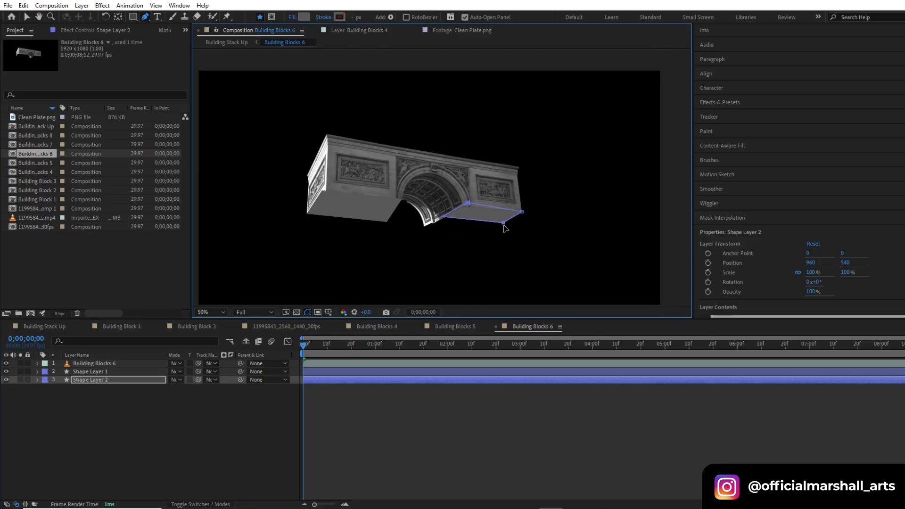
left_click(454, 406)
left_click(443, 218, "ctrl")
left_click_drag(443, 217, 440, 218)
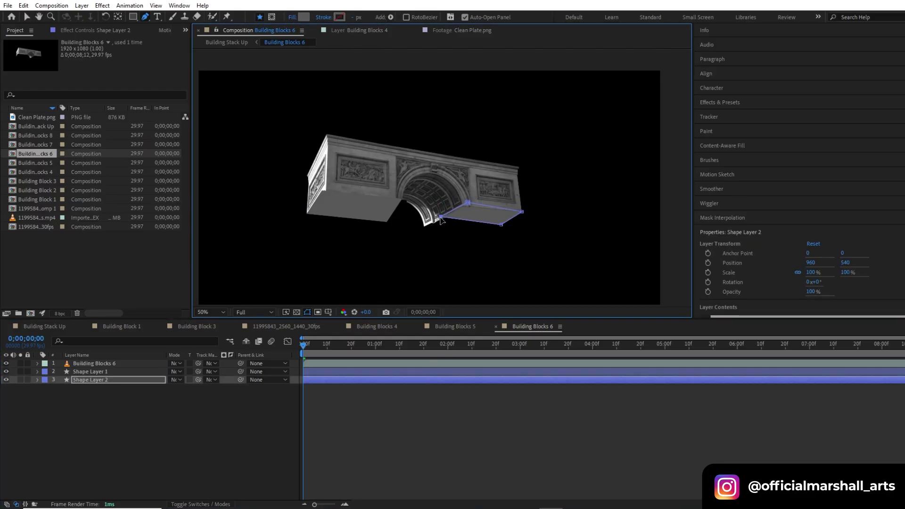
left_click(454, 410)
Step: In the Building Blocks 7 composition, draw a closed grey underside beneath the cornice, placed below the Building Blocks 7 layer with its front corner raised slightly
left_click(56, 324)
double_click(85, 388)
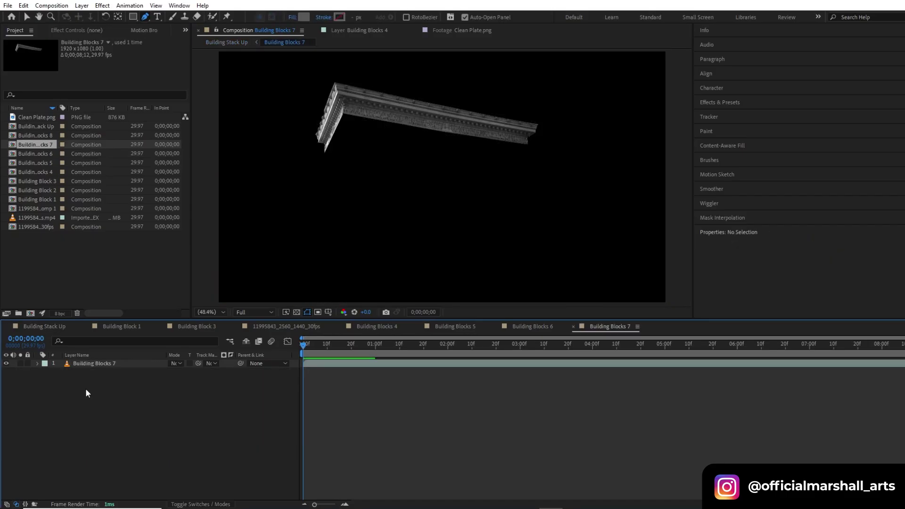
left_click(466, 160)
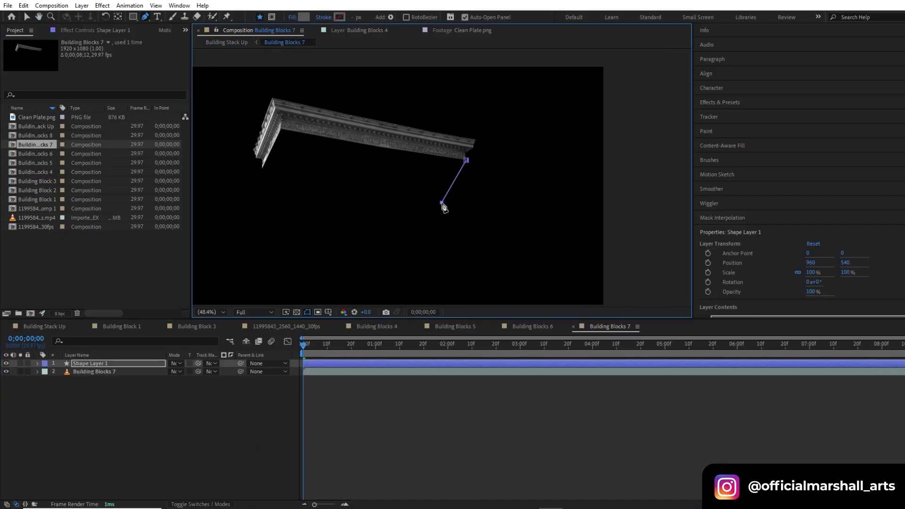
left_click(262, 168)
left_click(279, 125)
left_click(466, 160)
left_click(424, 401)
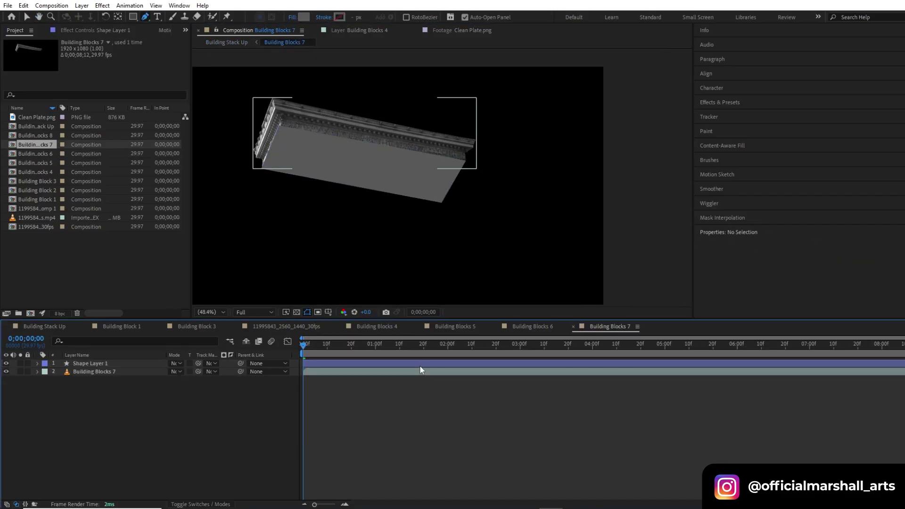
left_click_drag(420, 365, 420, 377)
left_click_drag(441, 203, 440, 197)
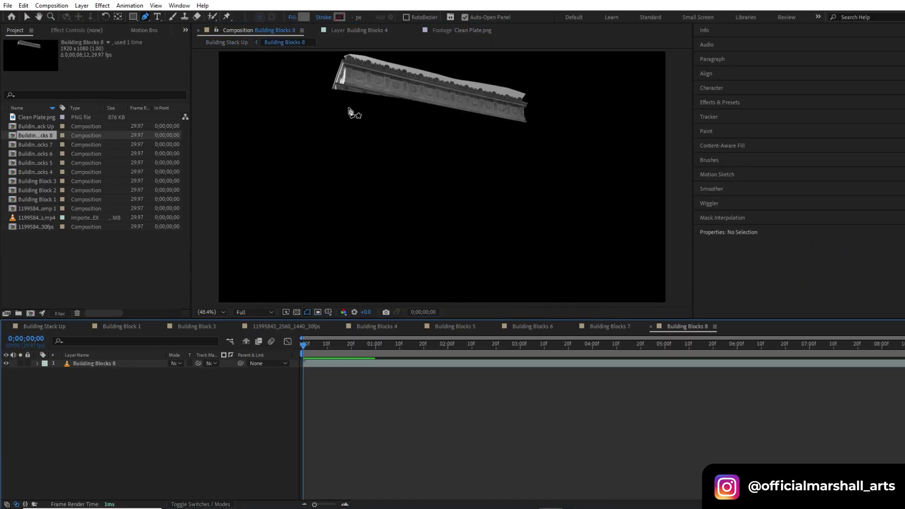
Step: In the Building Stack Up composition, reorder the block layers so Building Block 1 is on top and Building Blocks 8 is last
left_click(53, 327)
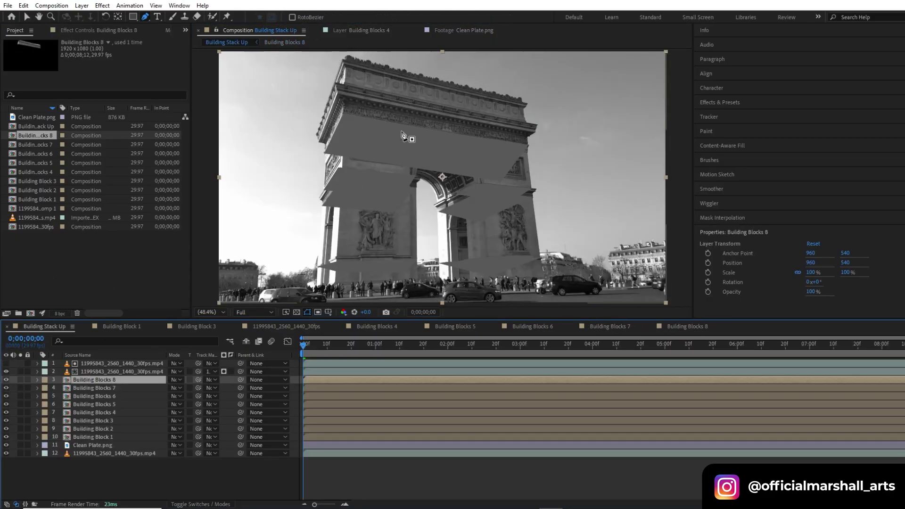
left_click_drag(114, 436, 108, 386)
left_click_drag(110, 436, 113, 410)
left_click_drag(112, 436, 112, 417)
left_click_drag(113, 436, 118, 427)
key("v")
key("F2")
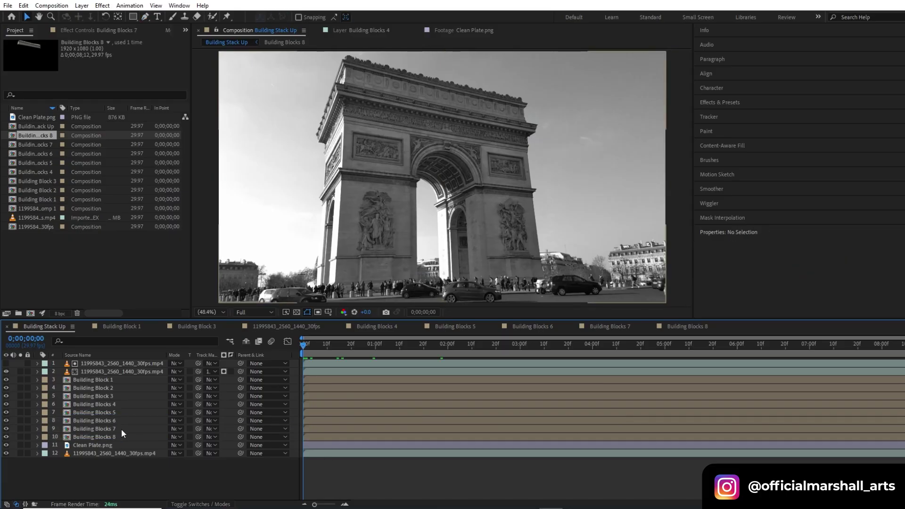
Step: Add Position keyframes to the Building Block 1 and Building Block 2 layers at frame 0 and frame 10
left_click(98, 382)
left_click(92, 387, "shift")
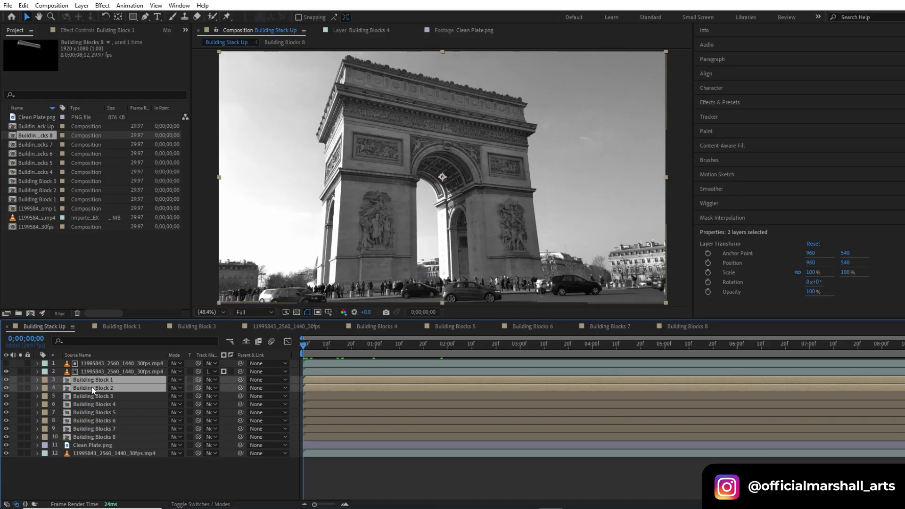
key("p")
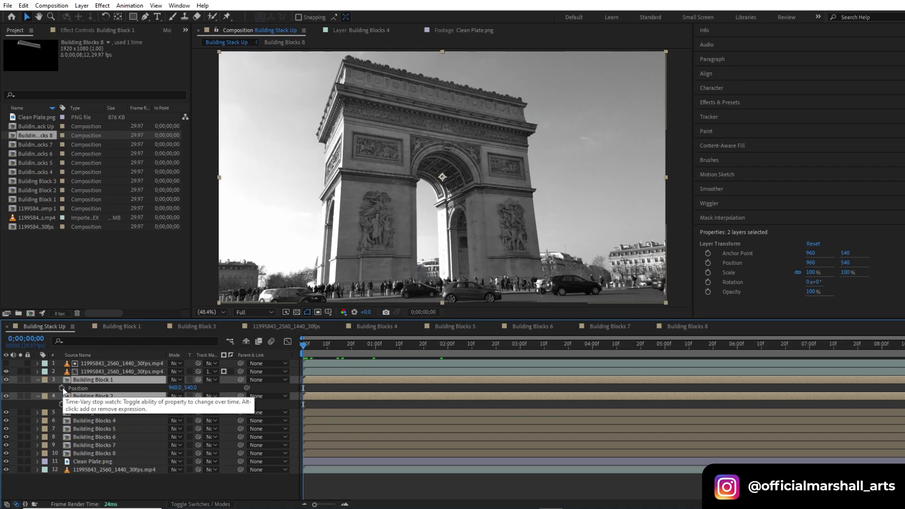
left_click(62, 388)
key("equal")
key("equal")
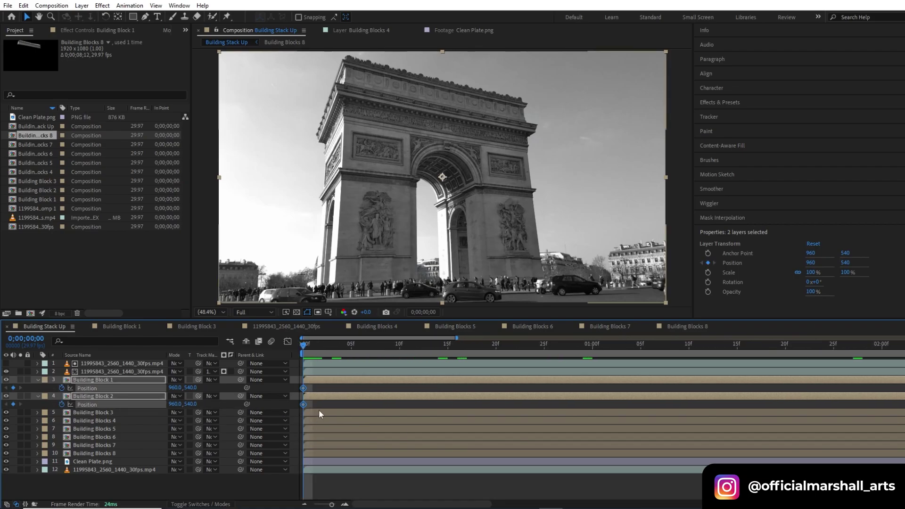
left_click_drag(318, 346, 400, 347)
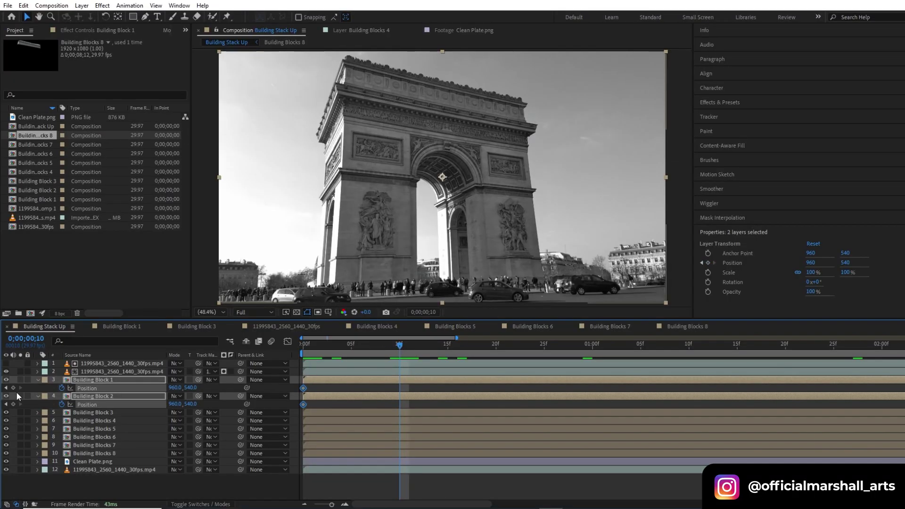
Step: Set the frame 0 Position of Building Block 1 and Building Block 2 to 960, 721 and preview the rise
left_click_drag(397, 345, 293, 371)
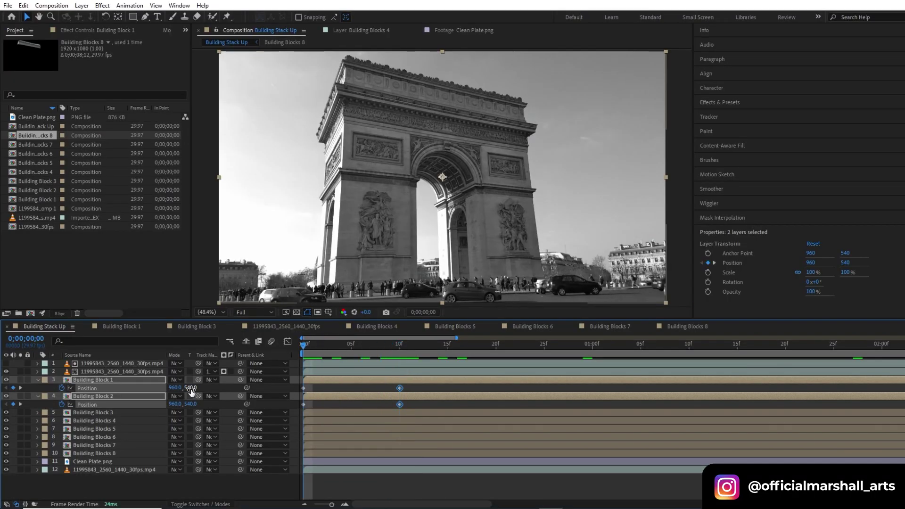
left_click_drag(191, 391, 268, 400)
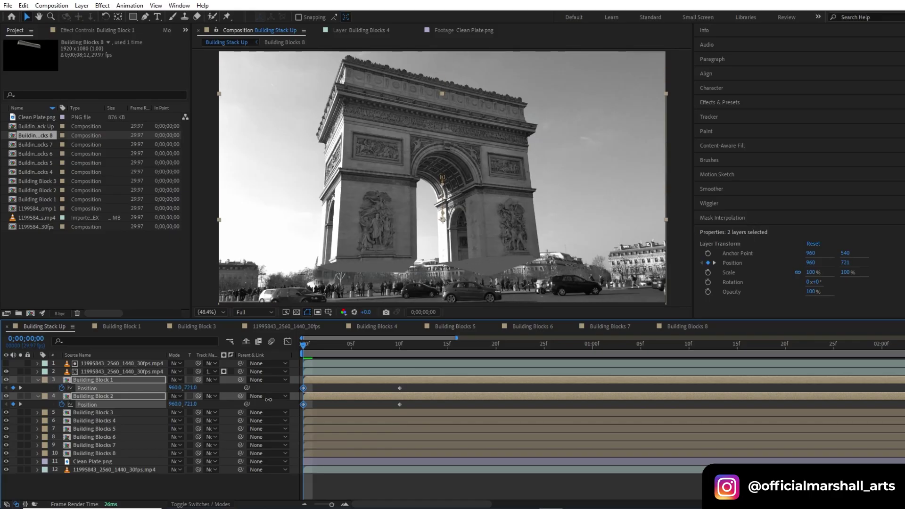
key("space")
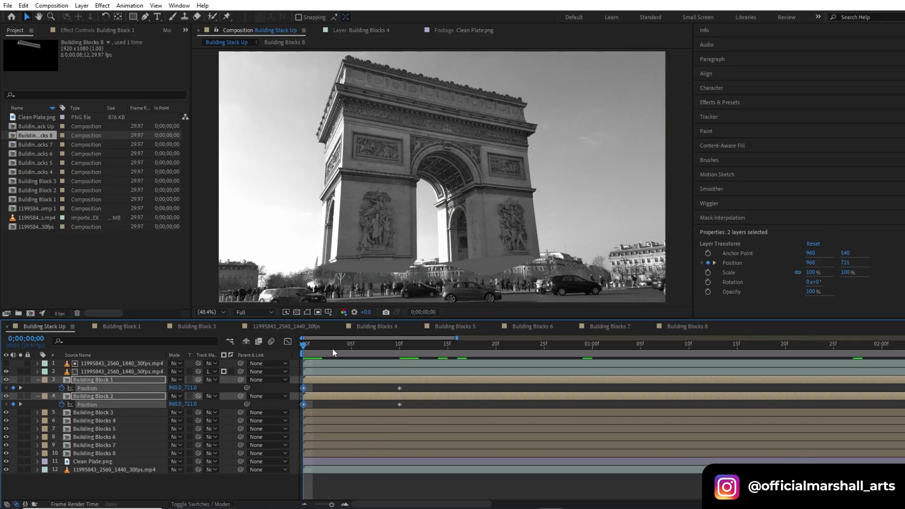
key("space")
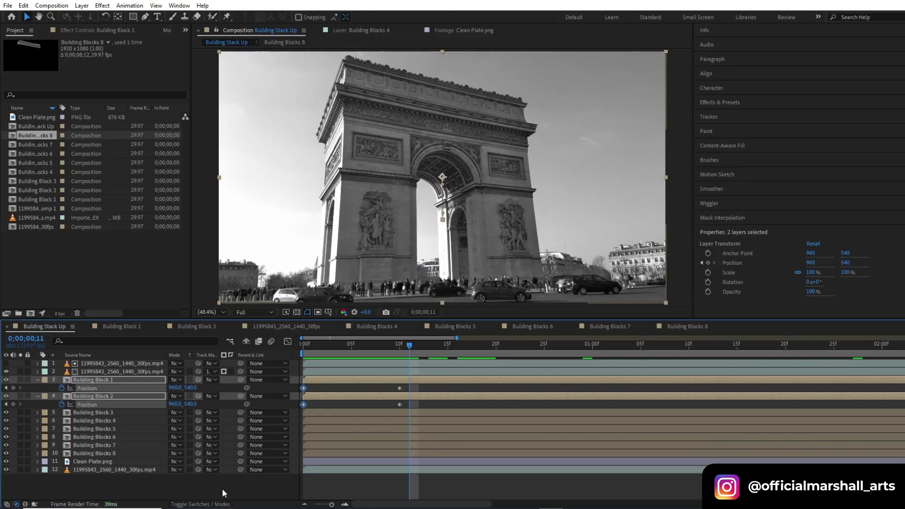
Step: Enable motion blur on all eight building block layers and preview the animation from the start
left_click(200, 504)
left_click_drag(206, 380, 207, 453)
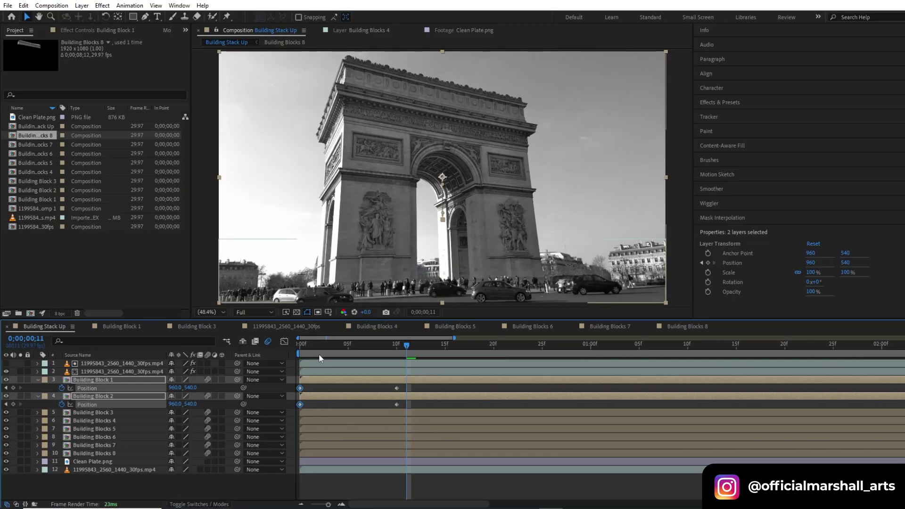
key("Home")
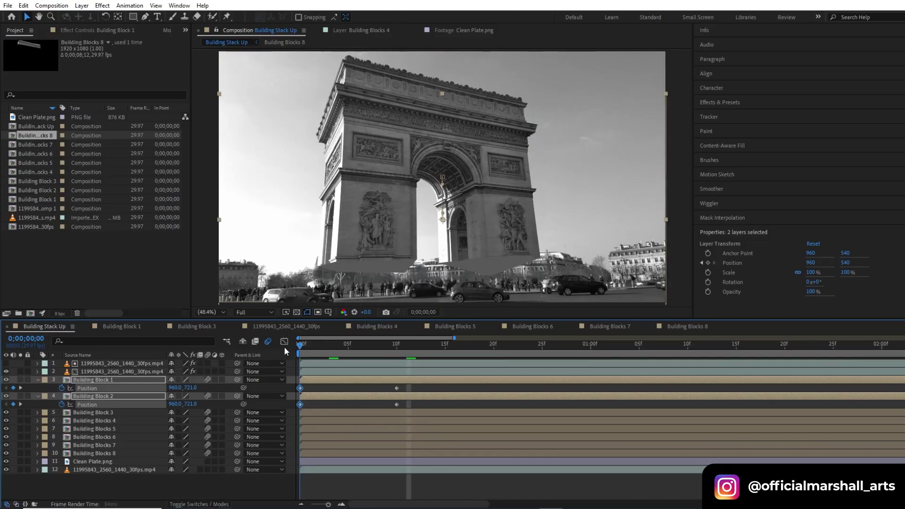
key("space")
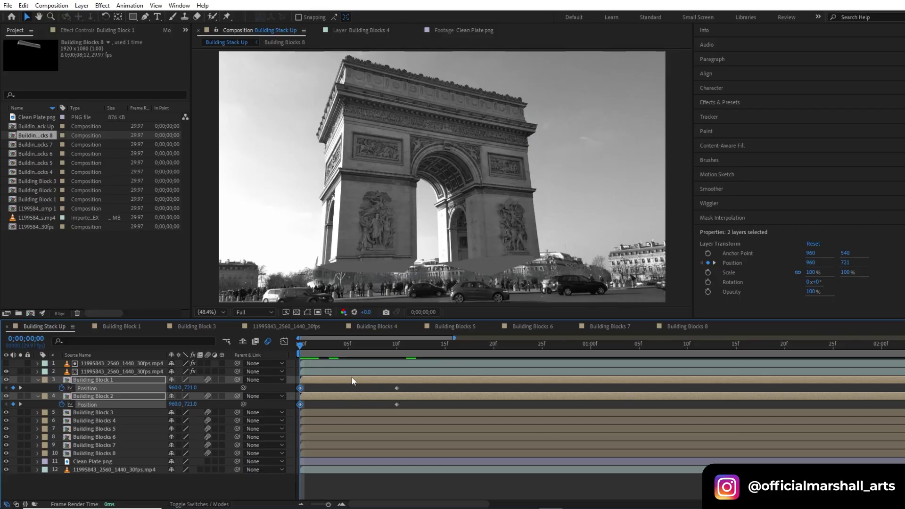
Step: Move the ending Position keyframes of Building Block 1 and Building Block 2 to frame 8 and ease both layers' keyframes
left_click(376, 347)
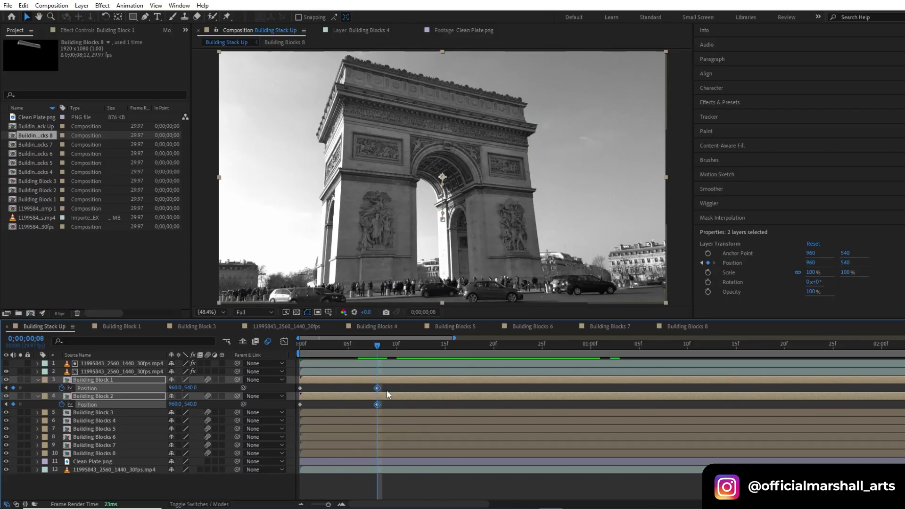
left_click_drag(385, 388, 285, 406)
Step: Shape the Position speed graph of both blocks to peak early with a long slow-down, and preview the motion
left_click(285, 342)
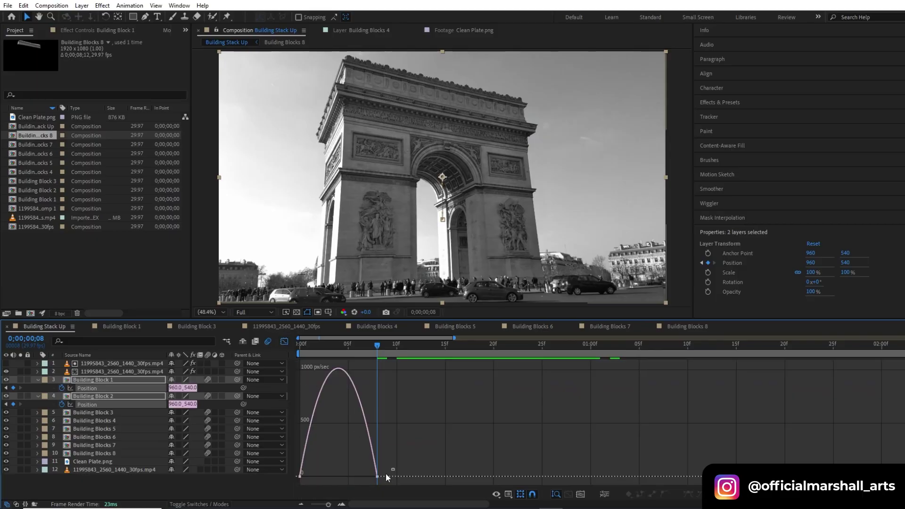
left_click_drag(386, 473, 341, 474)
left_click(299, 347)
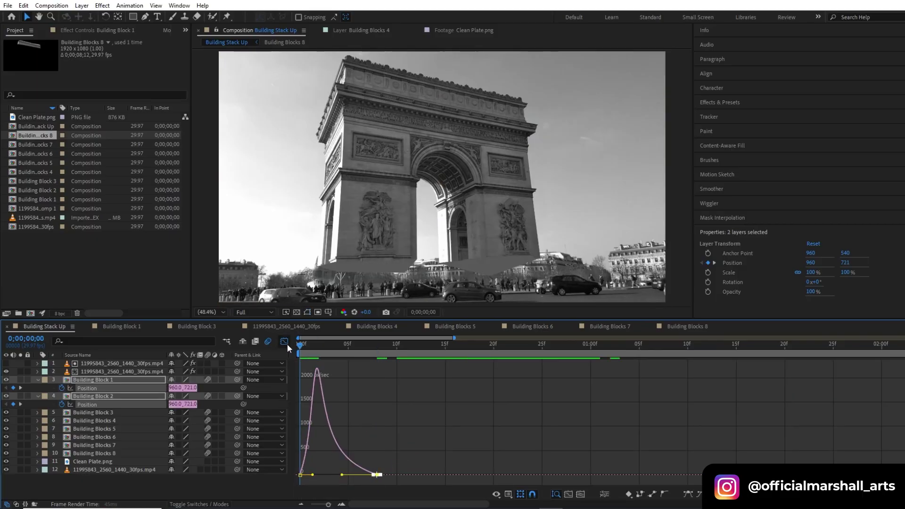
key("space")
key("space")
left_click(284, 342)
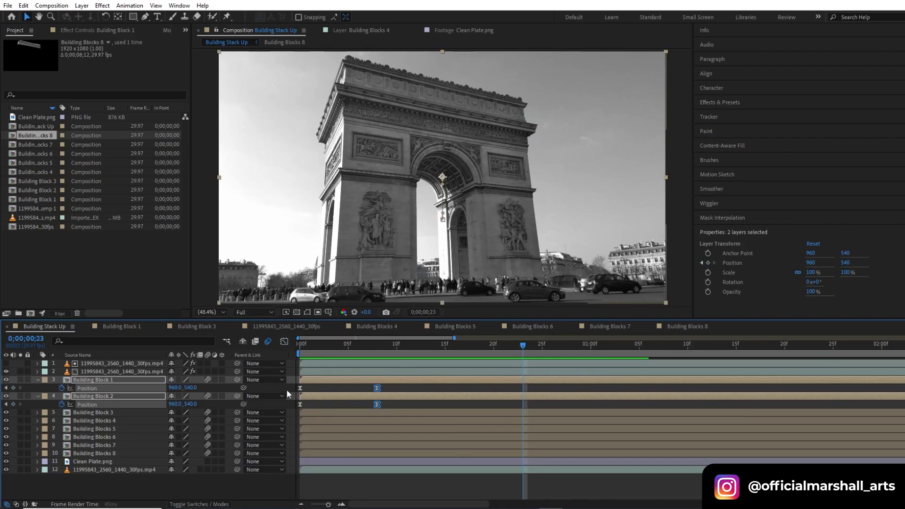
Step: Identify Building Block 3 in isolation, restore the full view, and keyframe its Position at frames 5 and 14
left_click(70, 414)
left_click(20, 412)
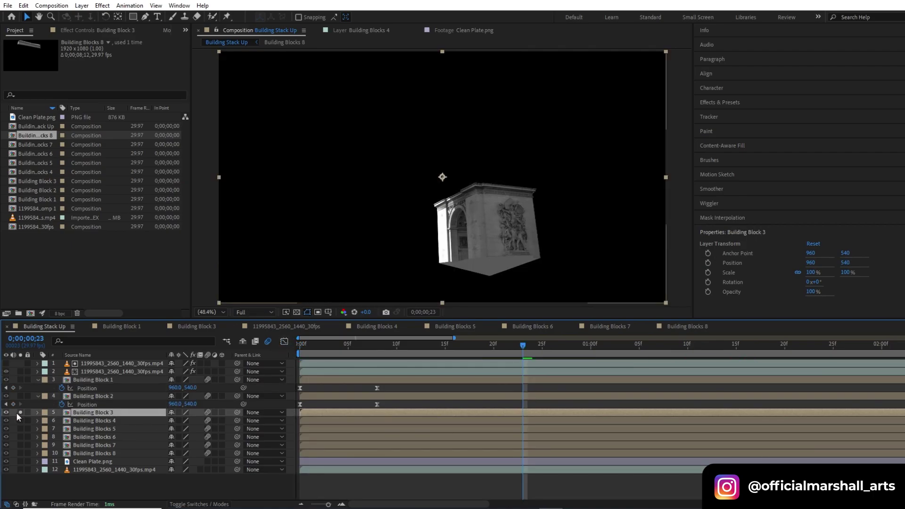
left_click(20, 412)
key("p")
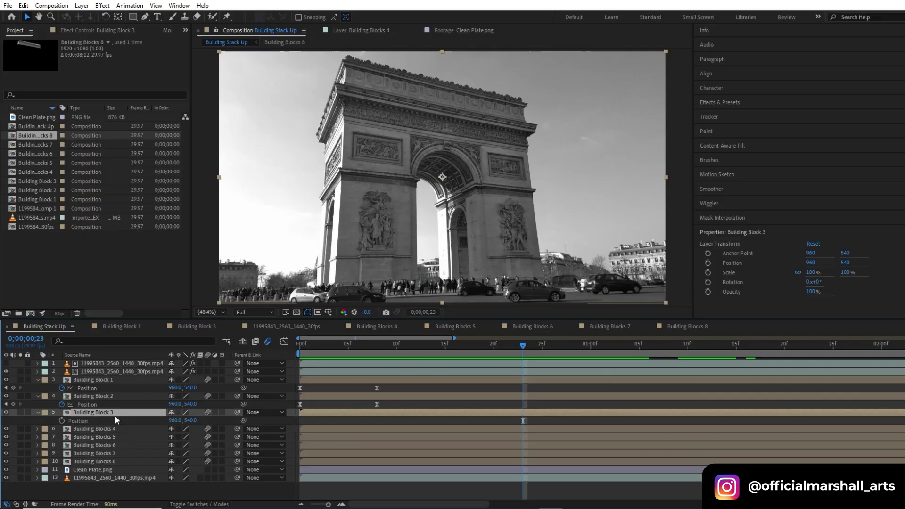
left_click(348, 346)
left_click_drag(346, 347, 431, 350)
left_click(62, 420)
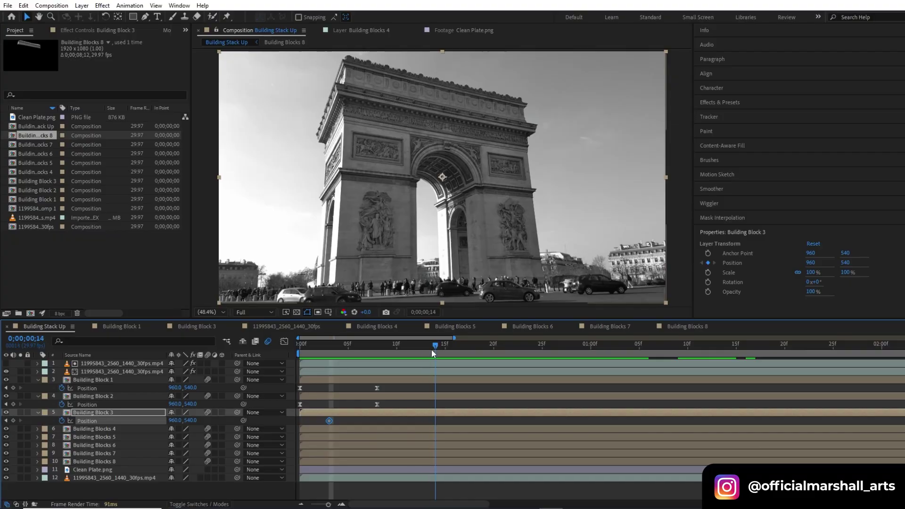
left_click_drag(344, 422, 348, 422)
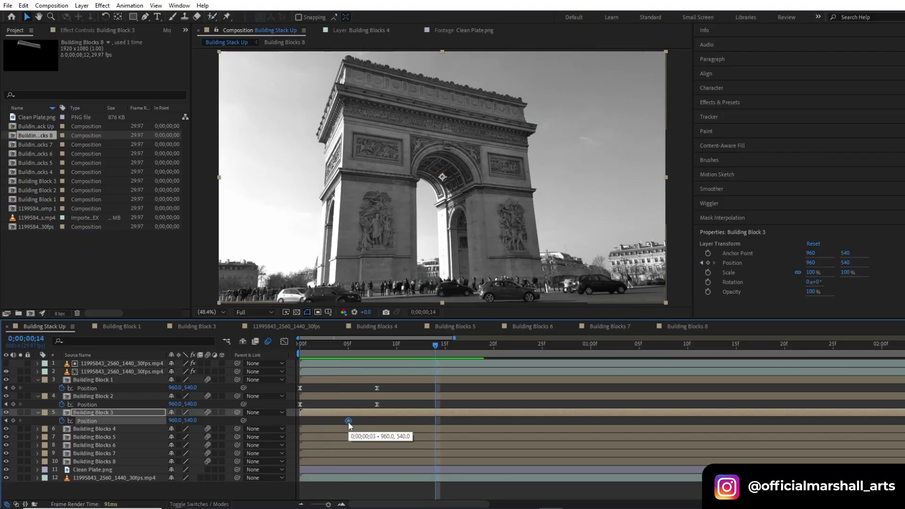
left_click(13, 420)
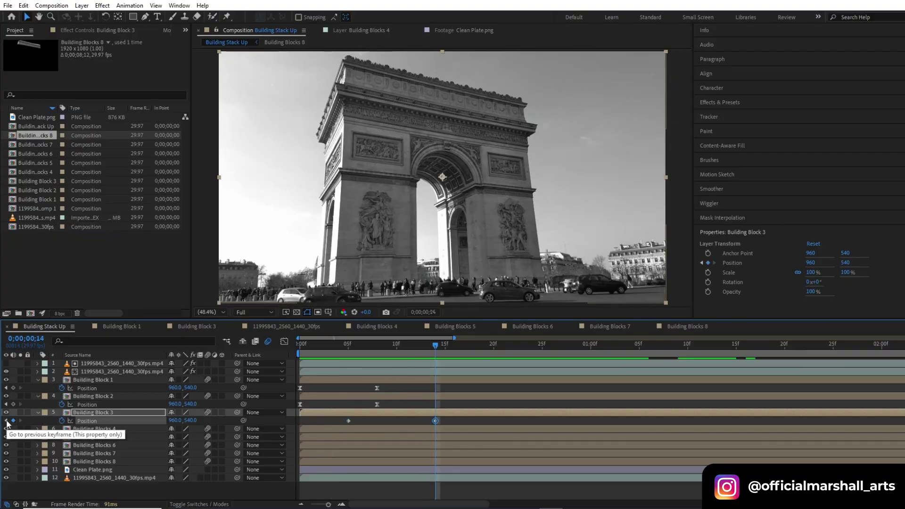
Step: Set Building Block 3's Position at the frame 5 keyframe to 960, -484 so it starts above the frame
left_click(5, 420)
left_click_drag(192, 421, 107, 423)
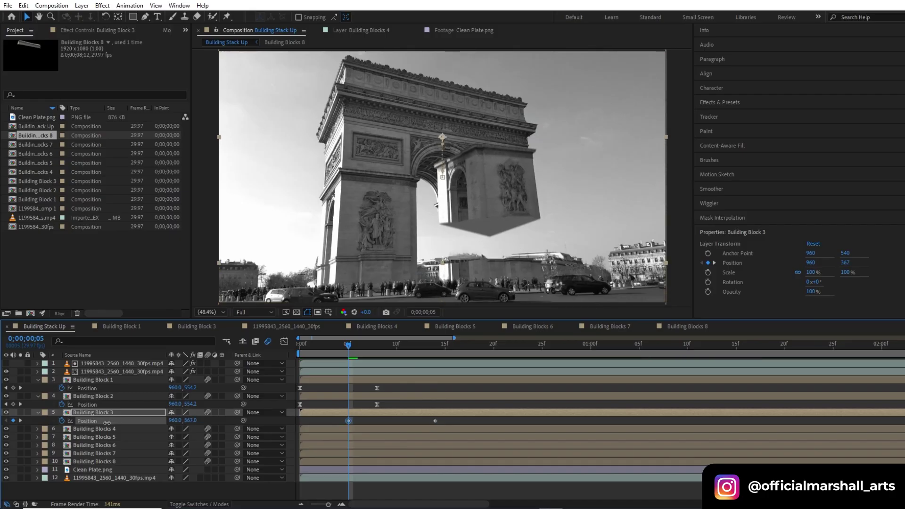
left_click_drag(191, 420, 68, 422)
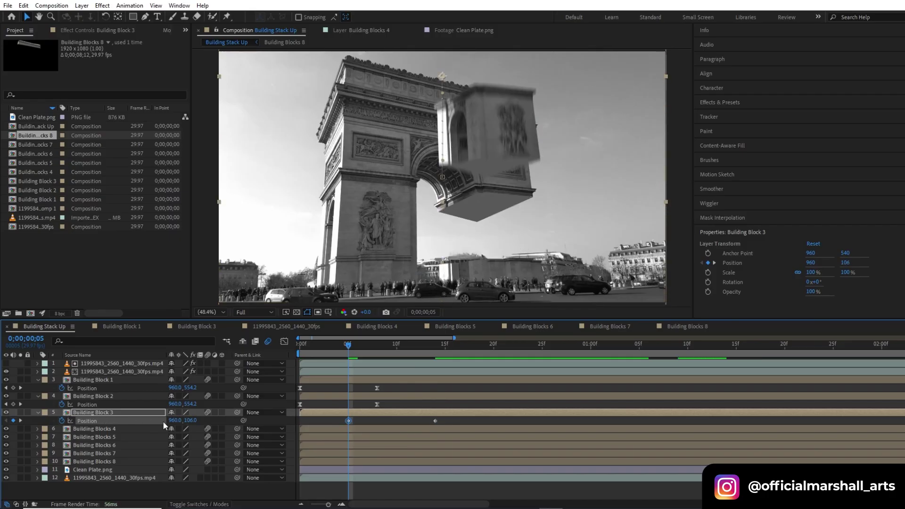
left_click_drag(190, 421, 64, 421)
scroll(352, 228, "down", 2)
left_click_drag(190, 420, 67, 423)
left_click_drag(189, 420, 162, 421)
Step: Keyframe Building Blocks 4's Position at frames 7 and 16, with the starting value set to 960, -471
left_click(110, 429)
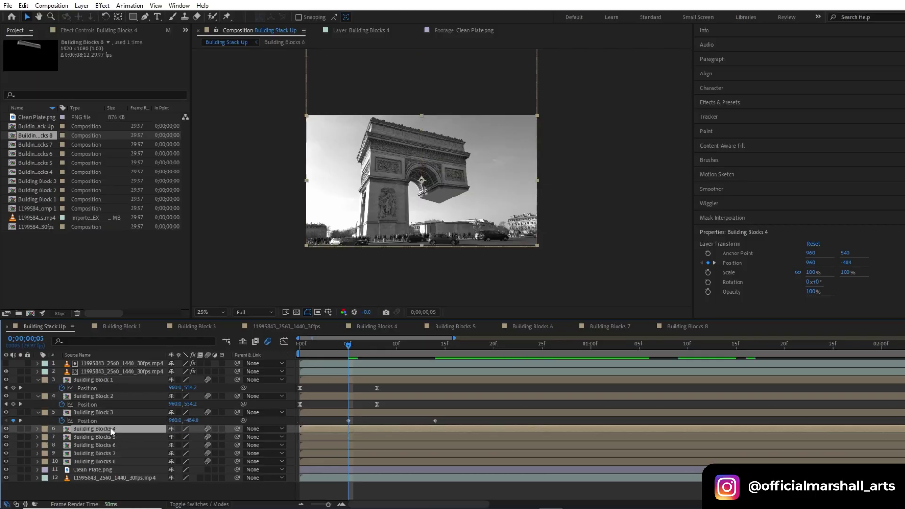
key("p")
left_click(62, 437)
mouse_move(347, 346)
left_mouse_down()
mouse_move(457, 351)
mouse_move(358, 352)
left_mouse_up()
left_click(13, 437)
left_click_drag(348, 437, 364, 440)
key("k")
left_click_drag(190, 436, 8, 445)
Step: Hide Building Blocks 5 through 8 and preview the animation from the start
key("Home")
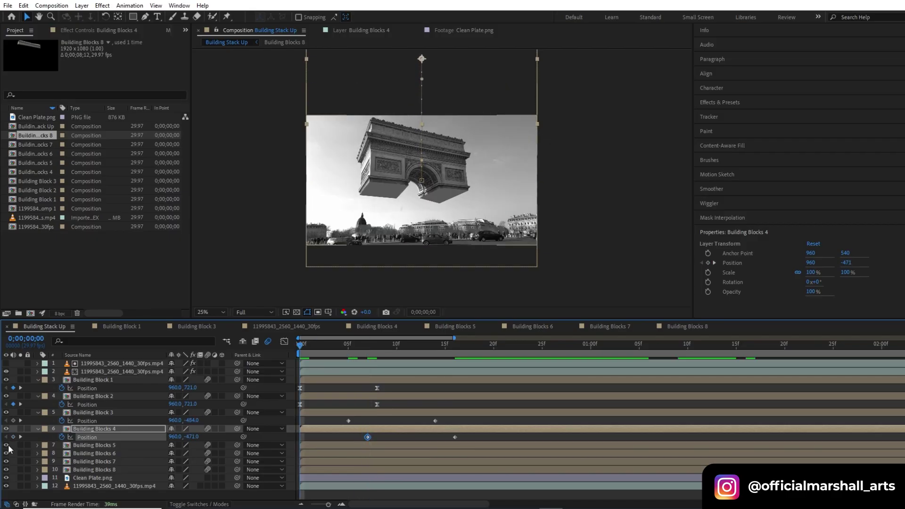
key("space")
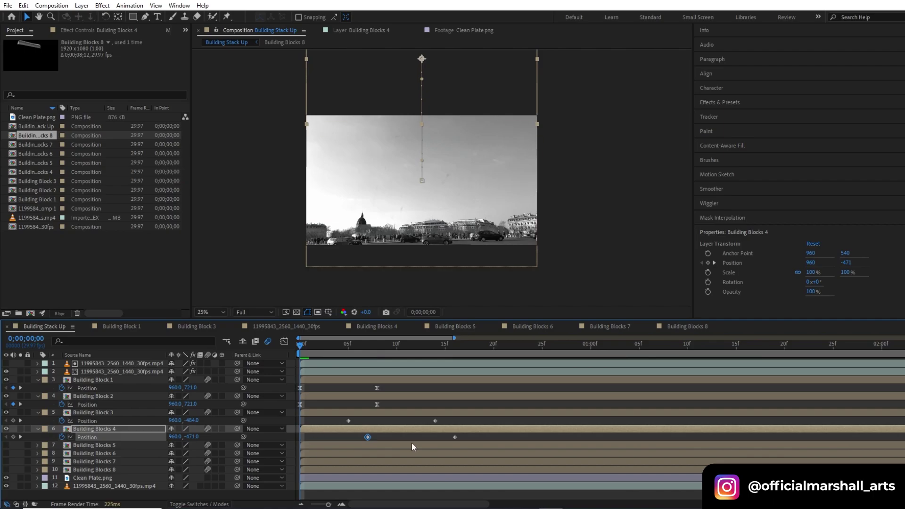
key("space")
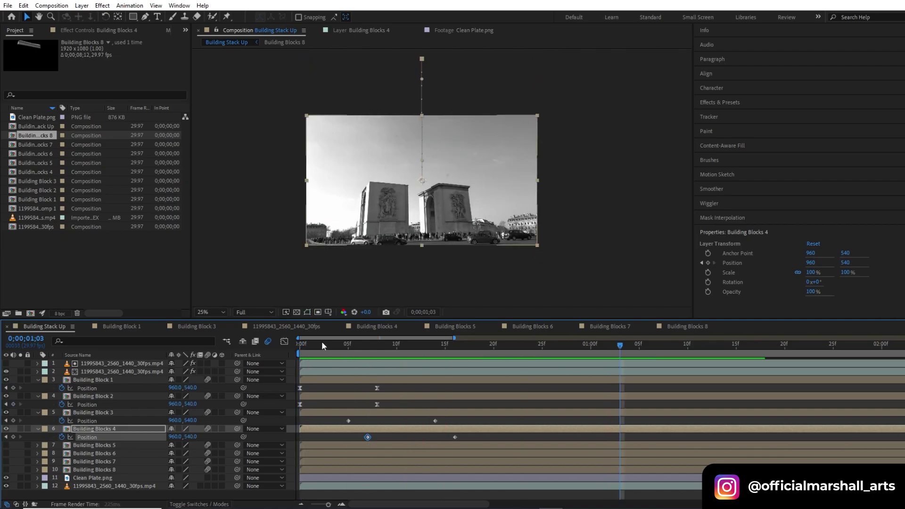
Step: Move the ending Position keyframes of Building Block 3 to frame 12 and Building Blocks 4 to frame 14, easing both layers' keyframes
left_click_drag(425, 420, 415, 420)
left_click(455, 436)
key("equal")
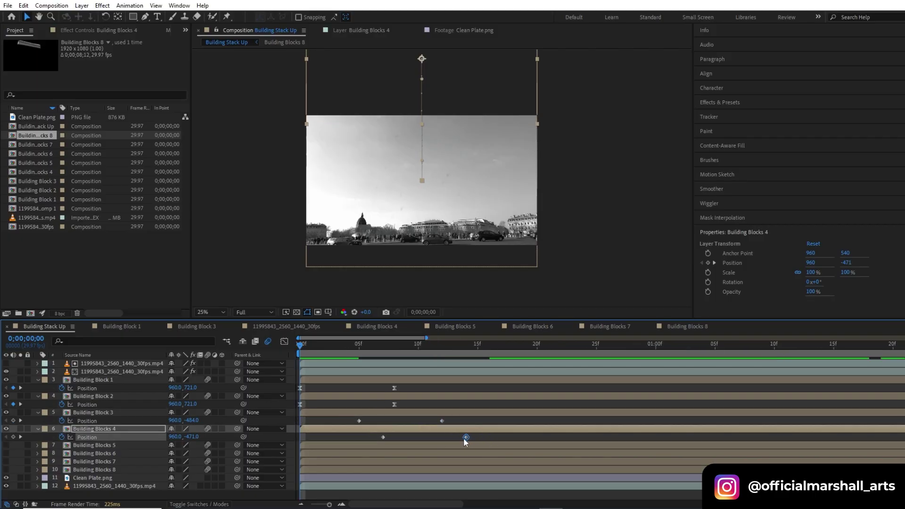
left_click_drag(479, 423, 458, 425)
key("F9")
Step: Shape the Position speed graphs of Building Block 3 and Building Blocks 4 for a long slow-down and preview the motion
left_click(284, 341)
left_click_drag(428, 477, 405, 476)
left_click(284, 342)
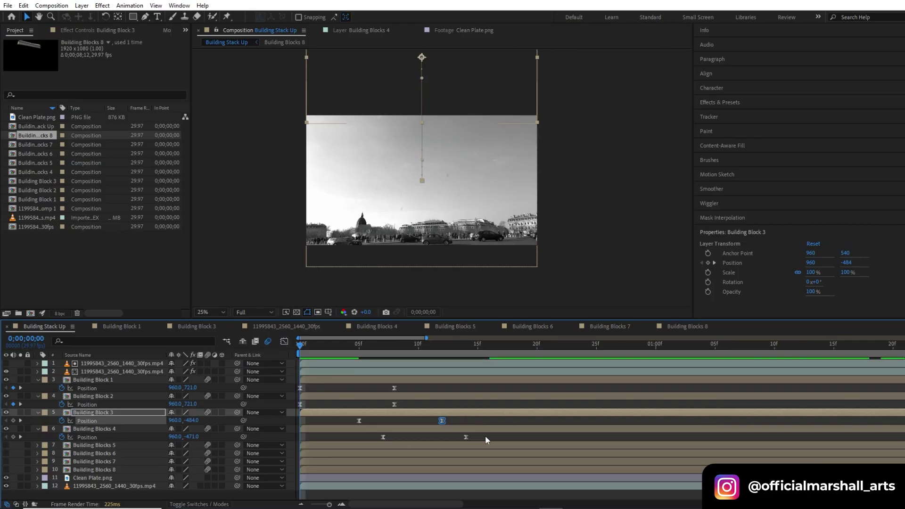
left_click(485, 437)
left_click(285, 342)
key("shift+F3")
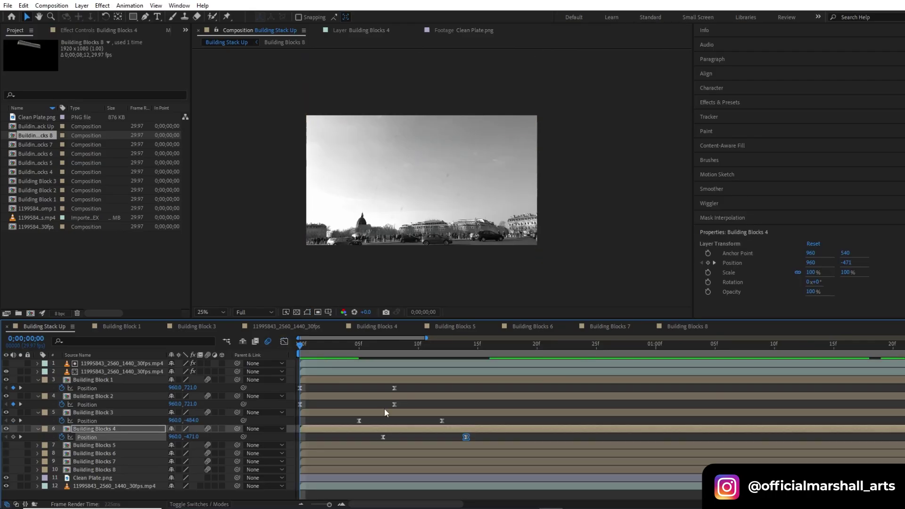
key("space")
Step: Show Building Blocks 5, move its anchor point to 670, 568, and keyframe its starting Position at frame 14 as 670, 647
left_click(363, 430)
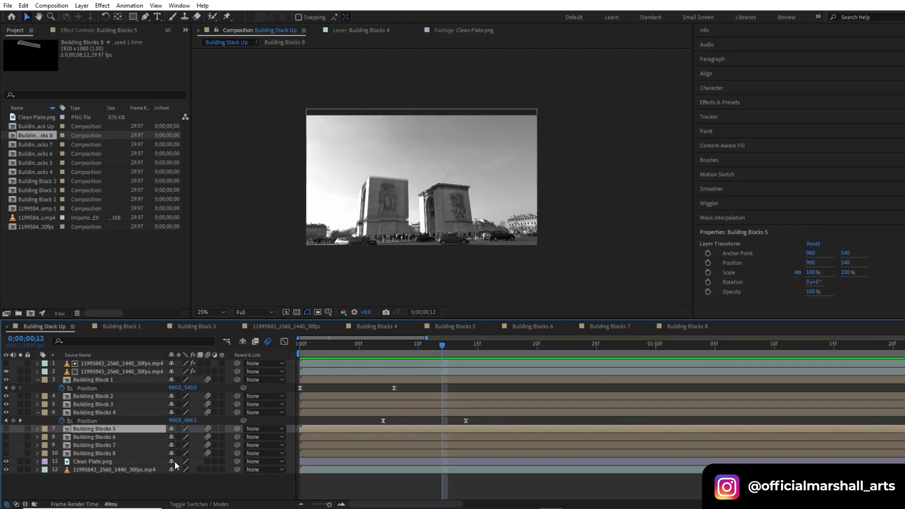
left_click(6, 429)
key("p")
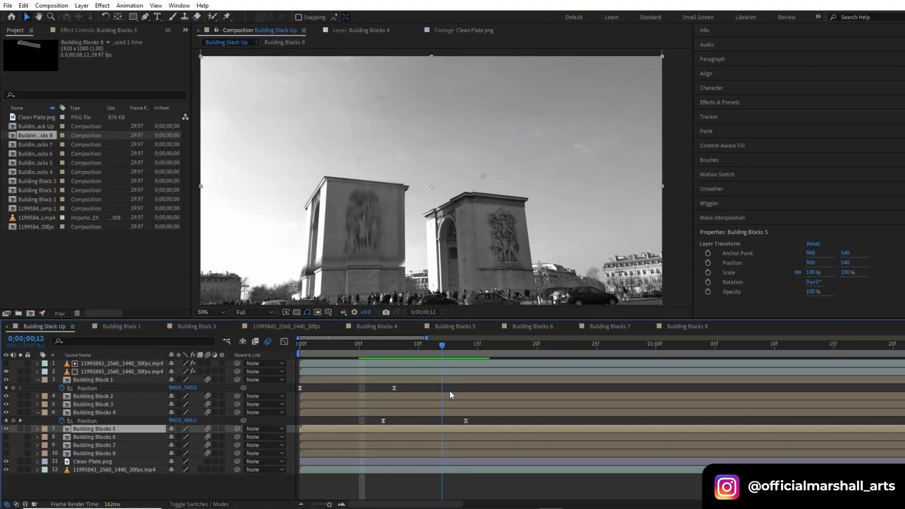
key("Page_Down")
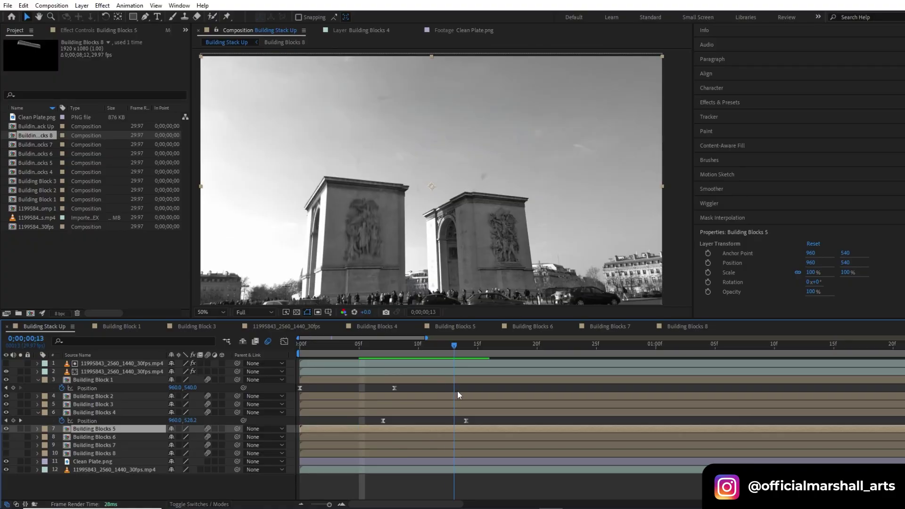
key("p")
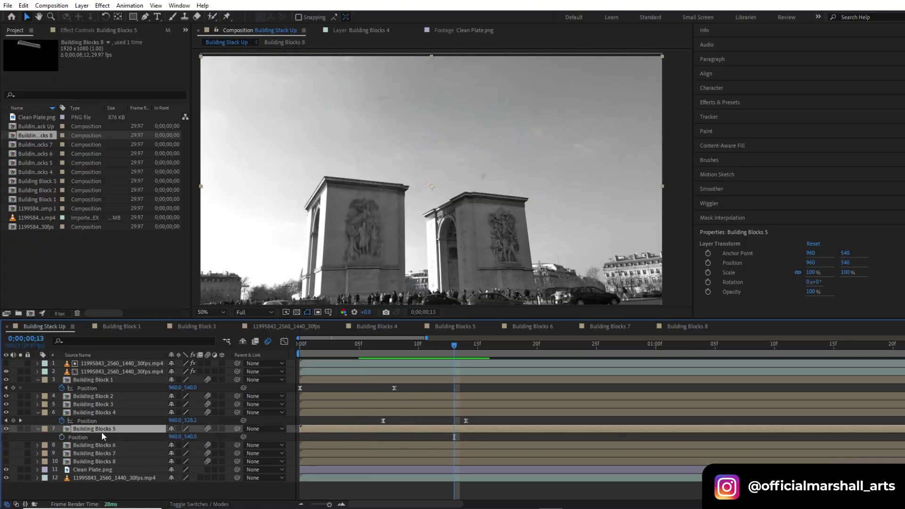
left_click(62, 437)
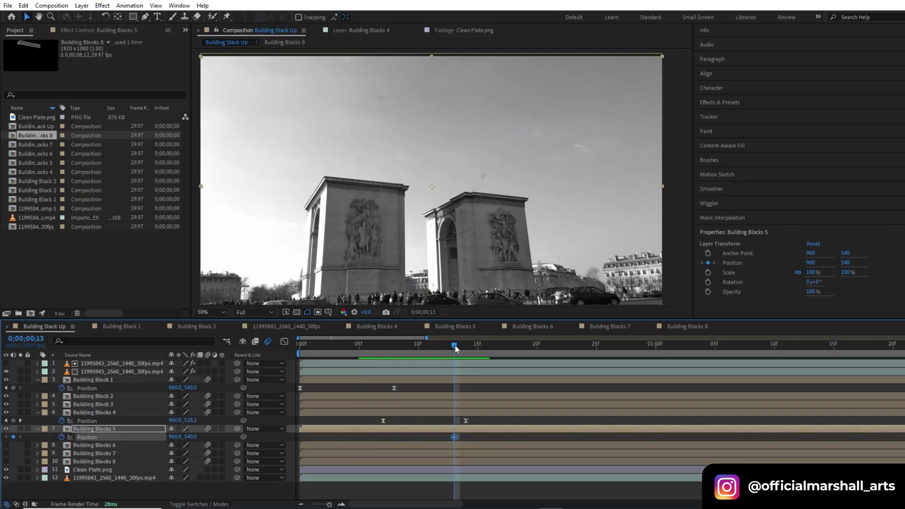
left_click_drag(456, 348, 501, 348)
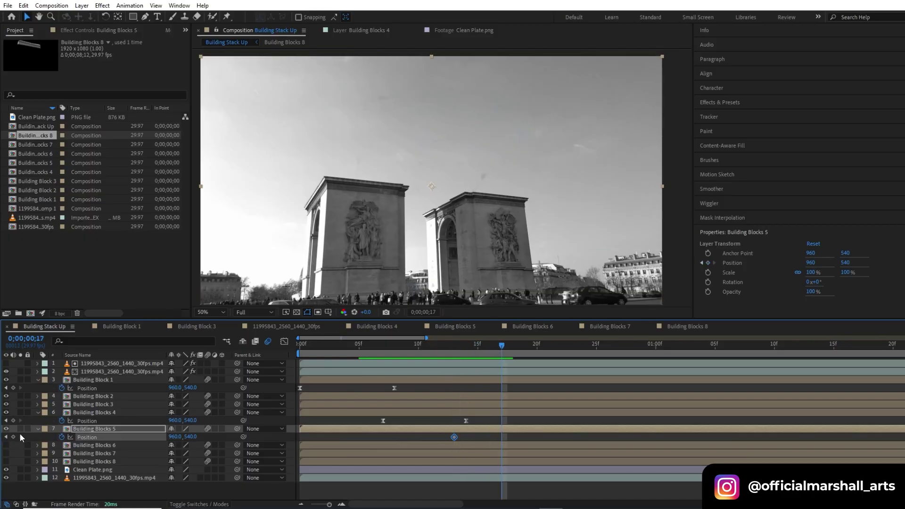
left_click(6, 437)
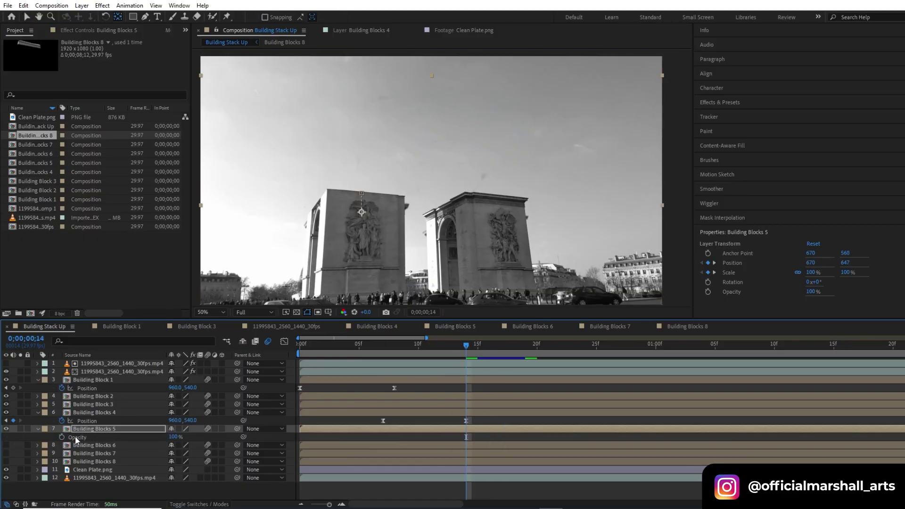
Step: Keyframe Building Blocks 5's Opacity from 0% at frame 14 to 100% at frame 17
left_click(62, 436)
left_click_drag(174, 436, 123, 437)
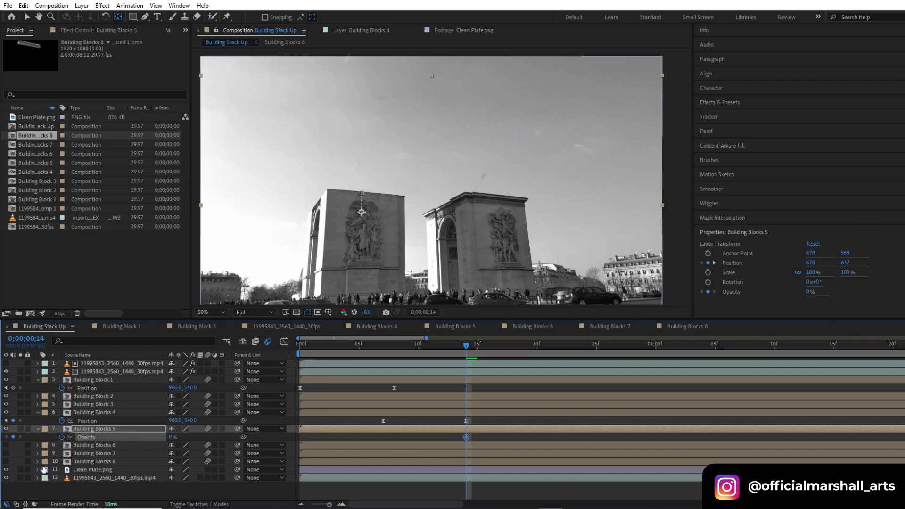
key("u")
left_click_drag(467, 347, 502, 348)
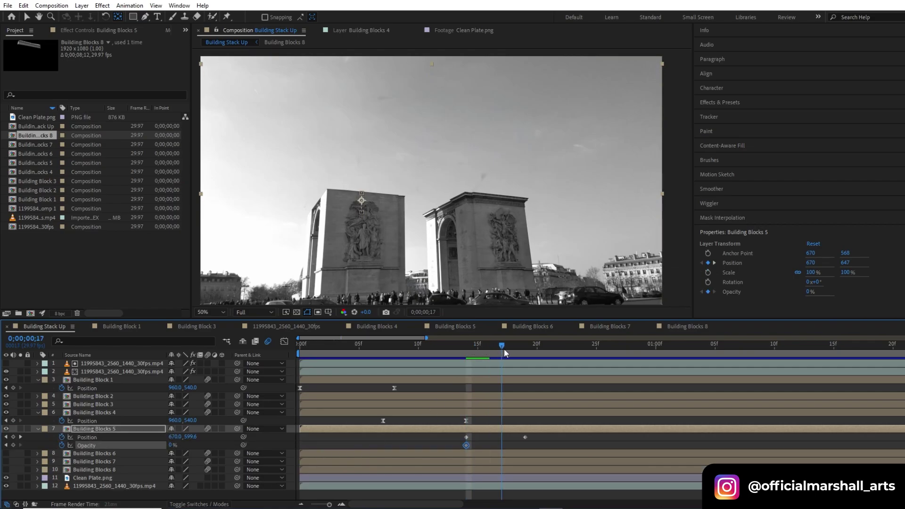
left_click(174, 445)
type("100")
key("Return")
Step: Extend Building Blocks 5's Position animation to frame 21, ease it with an early-peaking speed graph, and preview it from the start
left_click_drag(528, 440, 448, 439)
key("F9")
left_click(284, 343)
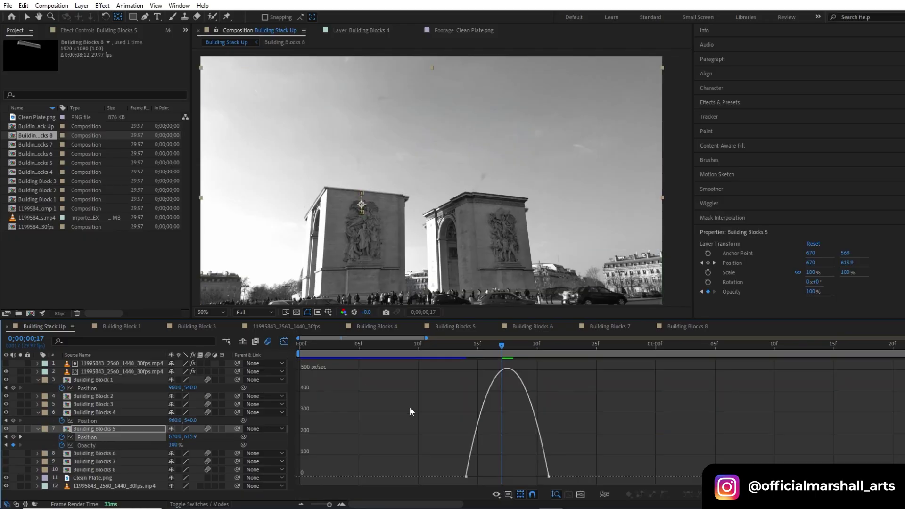
left_click_drag(558, 467, 521, 476)
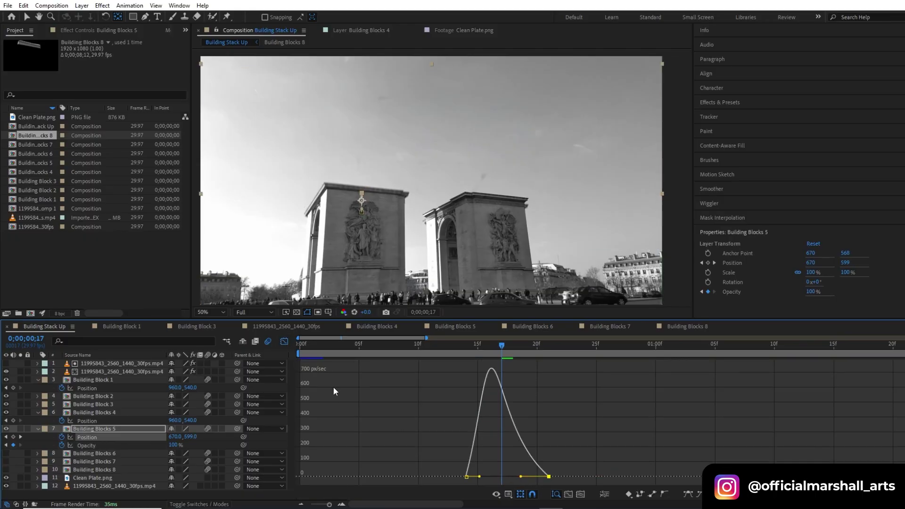
left_click(284, 341)
left_click_drag(370, 345, 299, 432)
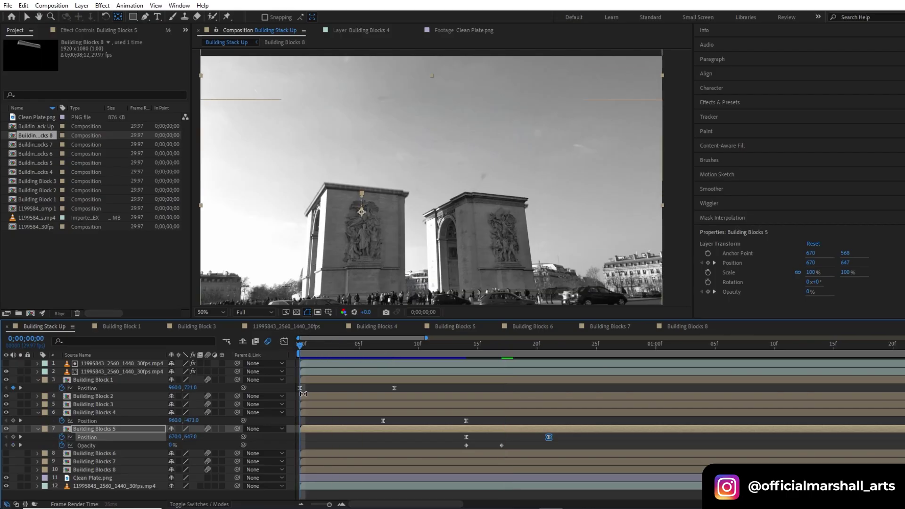
key("space")
key("space")
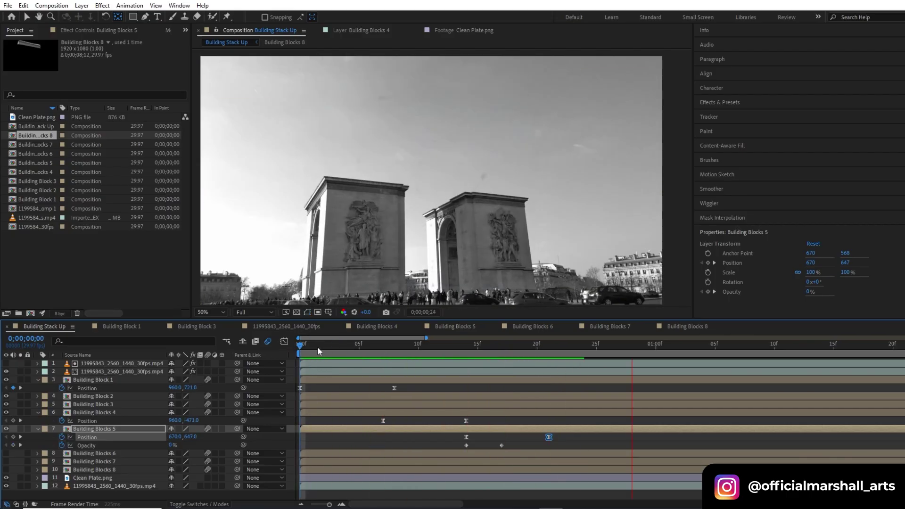
left_click(300, 345)
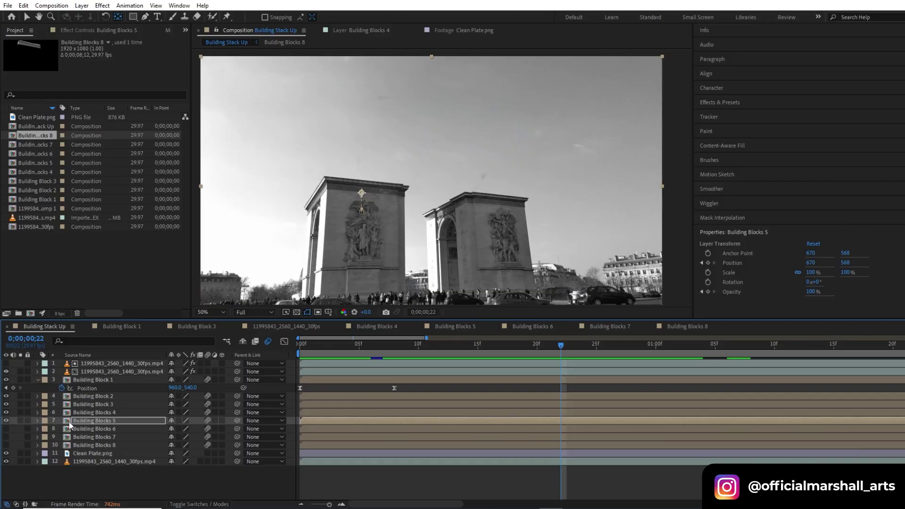
Step: Show Building Blocks 6 and keyframe its Position at 960, 540 on frames 18 and 27
left_click(85, 428)
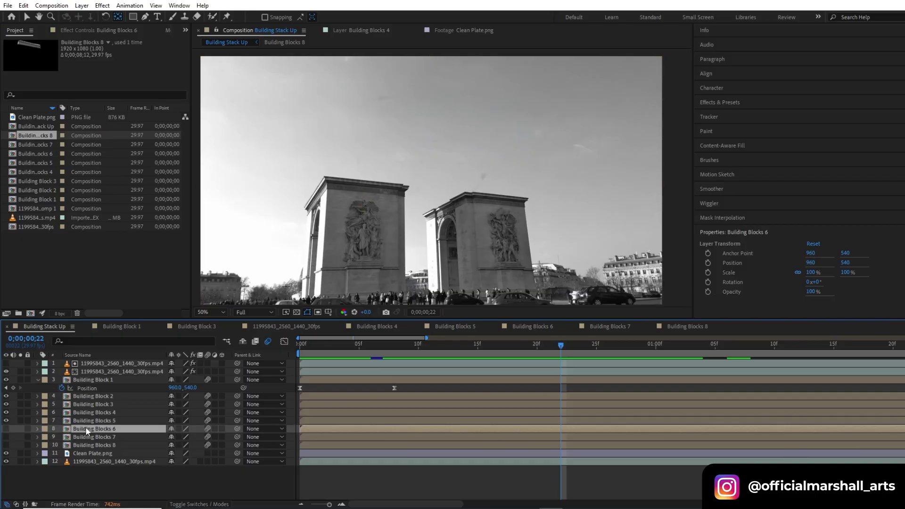
left_click(6, 429)
key("comma")
left_click(511, 419)
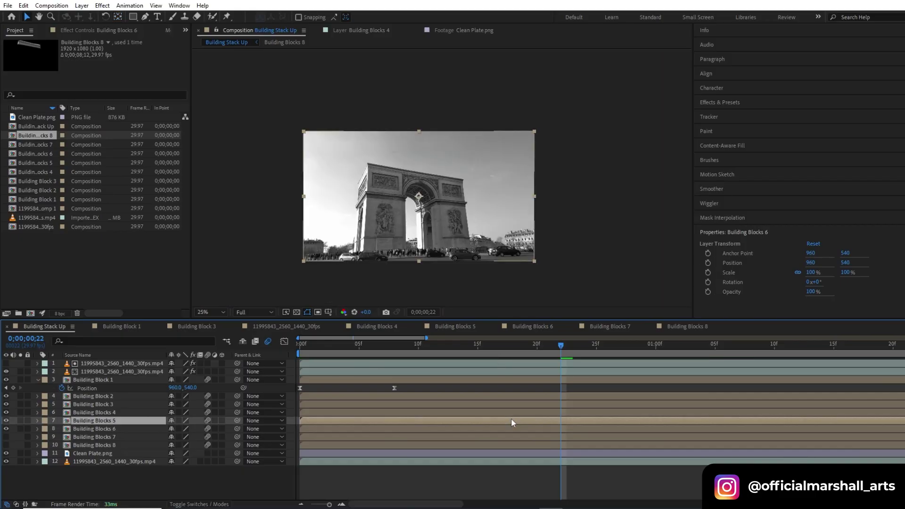
key("u")
left_click_drag(494, 344, 513, 344)
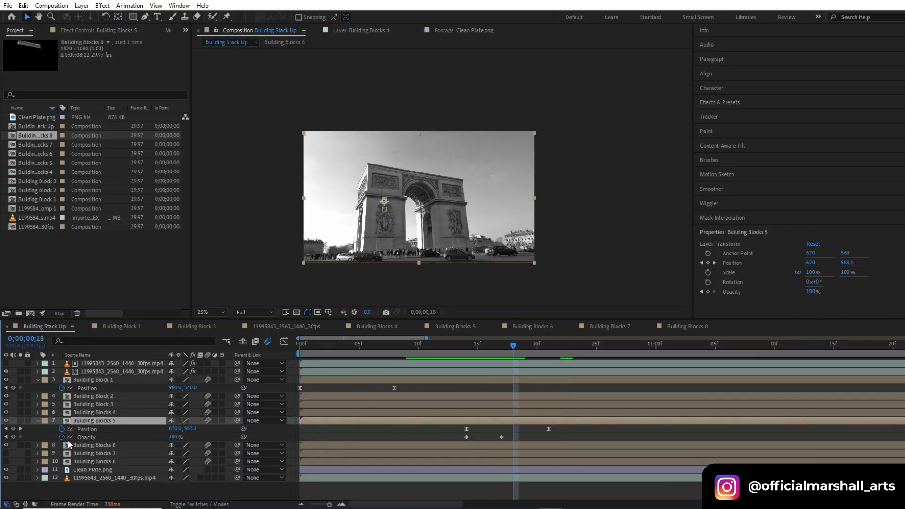
left_click(85, 444)
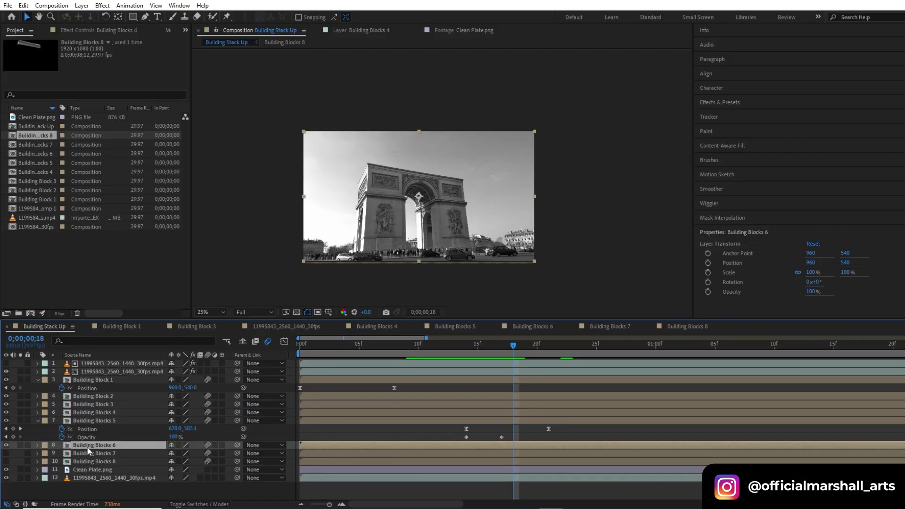
key("alt+shift+p")
left_click(61, 453)
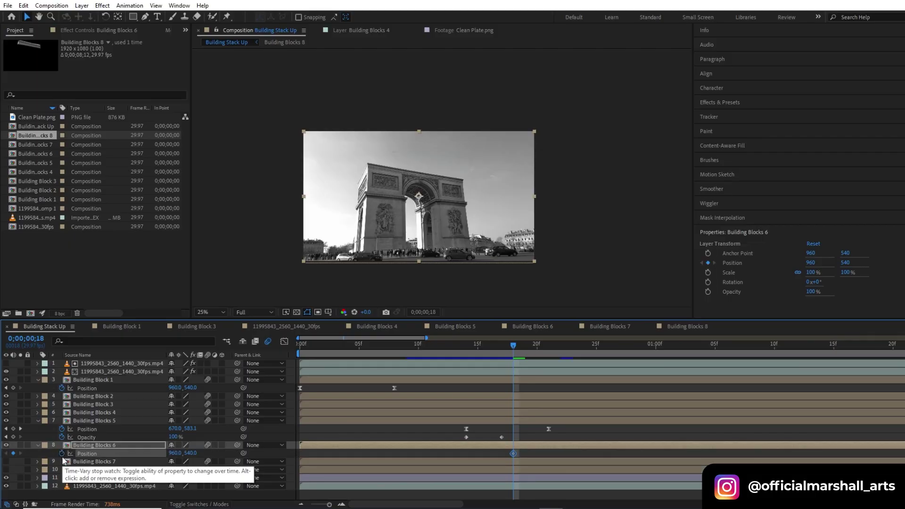
left_click_drag(513, 345, 621, 355)
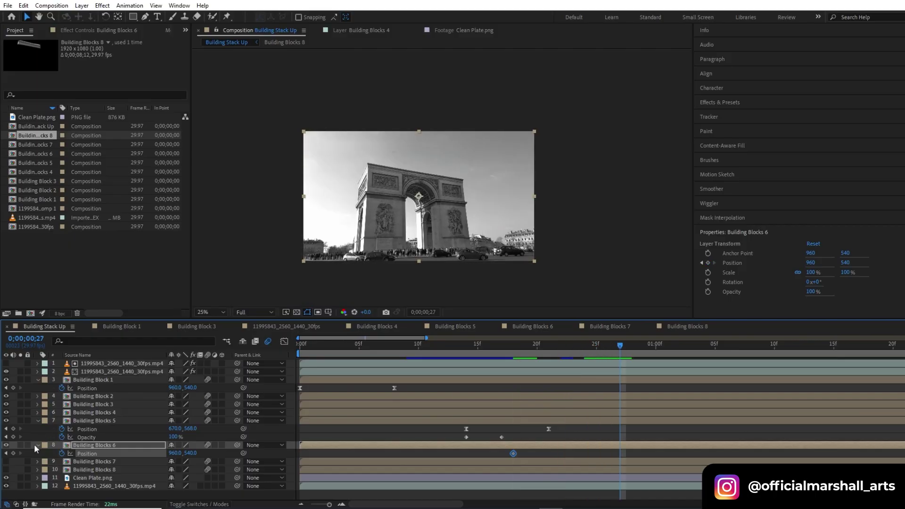
Step: Raise Building Blocks 6's starting Position at frame 18 to 960, -117
left_click(514, 346)
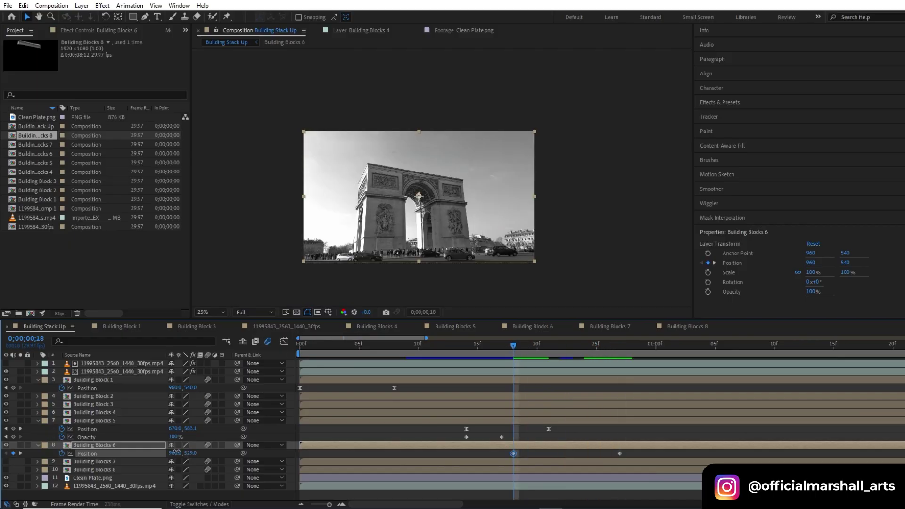
left_click_drag(176, 451, 4, 467)
left_click_drag(191, 453, 61, 454)
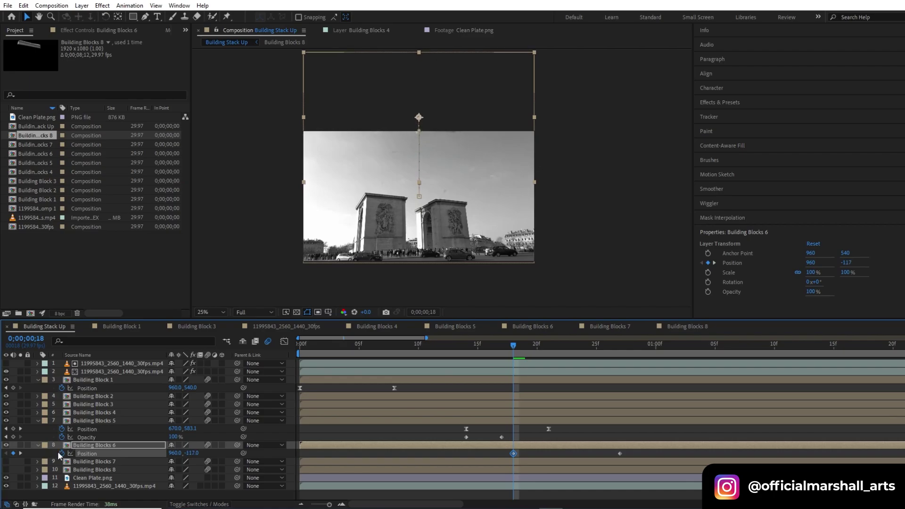
Step: Keyframe Building Blocks 6's Rotation from -22° at frame 18 to 0° at frame 27, with starting Position 960, -290
key("r")
left_click(62, 453)
key("shift+p")
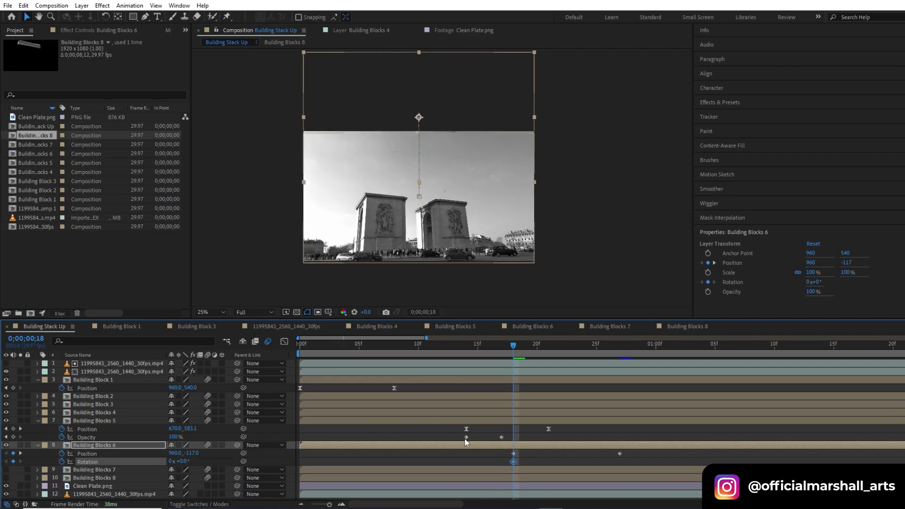
left_click_drag(527, 343, 623, 355)
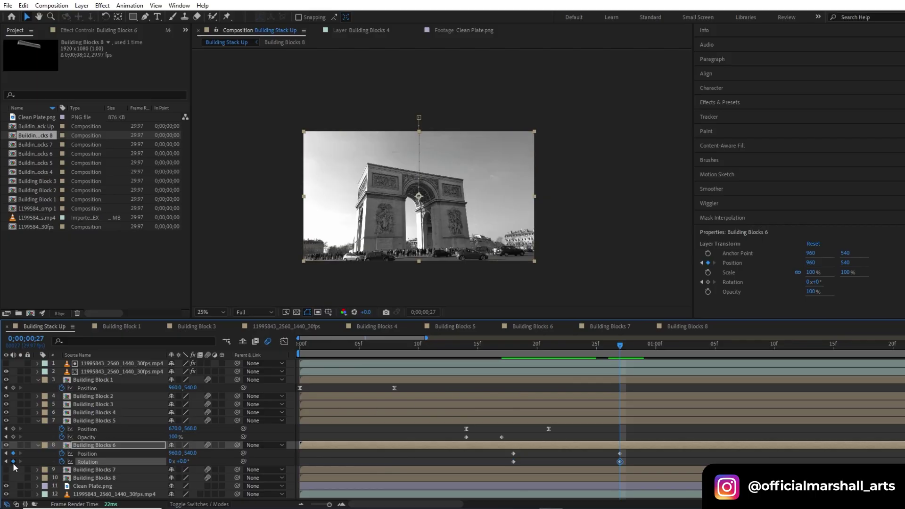
left_click(513, 351)
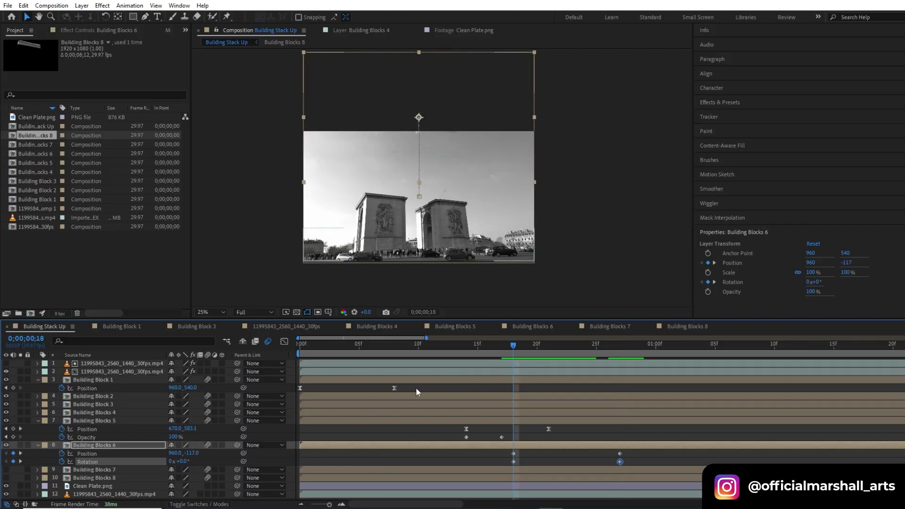
left_click_drag(180, 462, 113, 453)
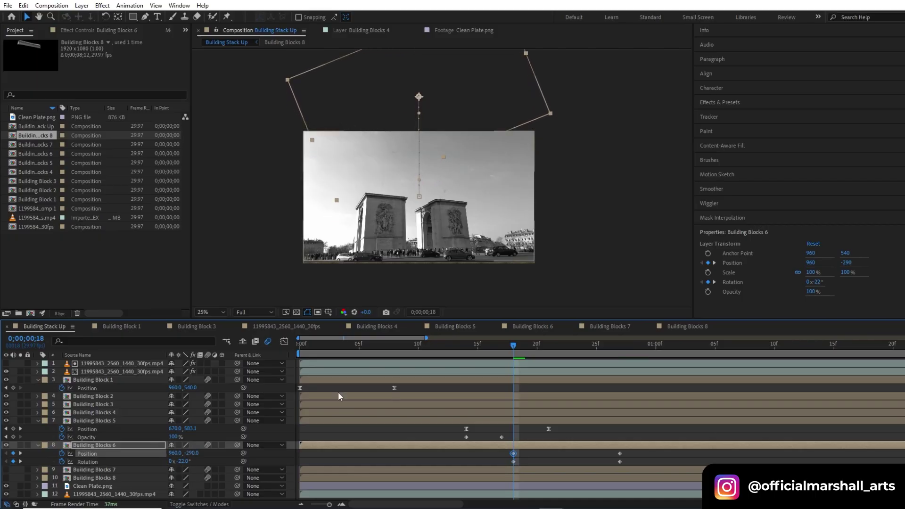
Step: Easy-ease Building Blocks 6's Position and Rotation keyframes, adjust their graph curve, and preview the animation from the start
left_click_drag(502, 450, 495, 482)
key("F9")
left_click(283, 340)
left_click_drag(602, 475, 562, 477)
key("shift+F3")
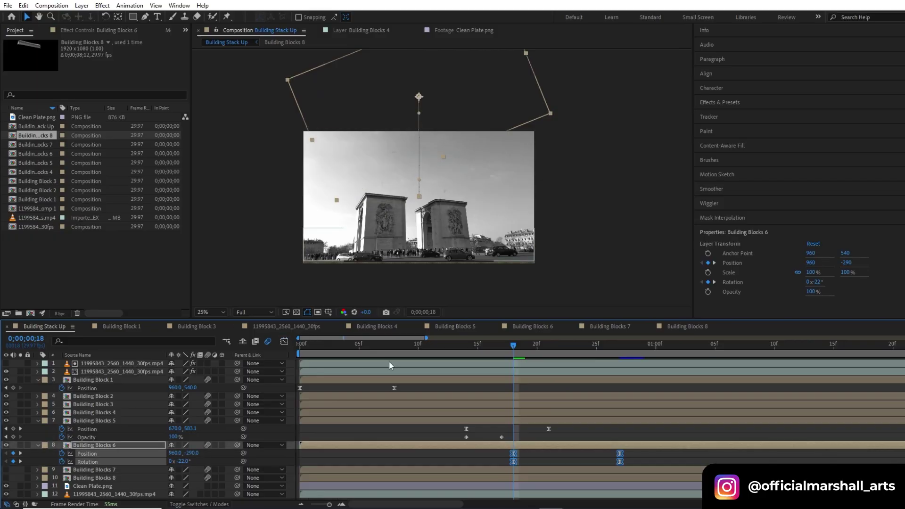
left_click_drag(375, 346, 253, 346)
key("shift+slash")
key("space")
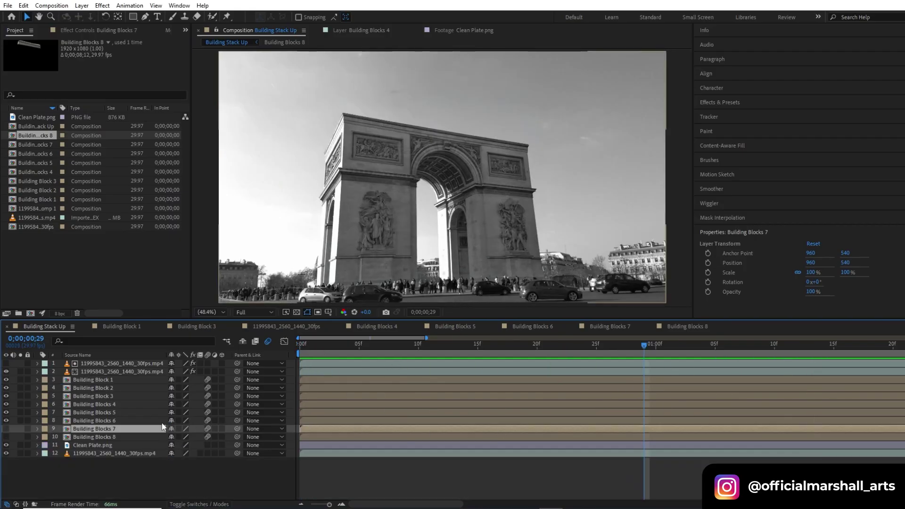
Step: Show Building Blocks 7 and place its final Position keyframe of 960, 540 at 0;00;01;04
left_click(7, 427)
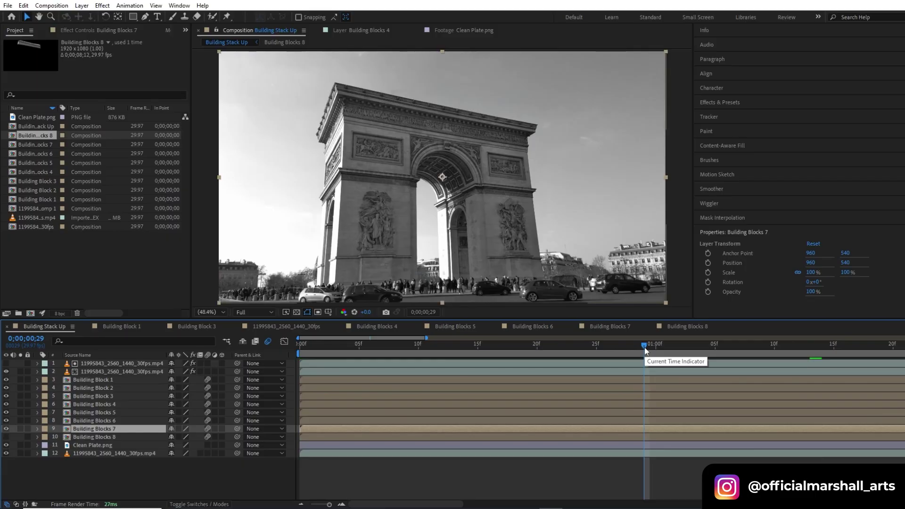
key("p")
left_click(62, 436)
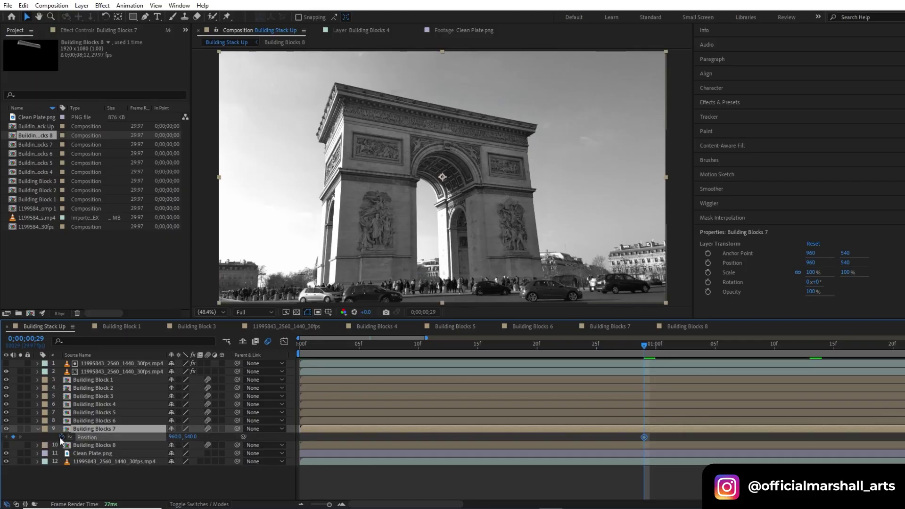
left_click(95, 422)
key("u")
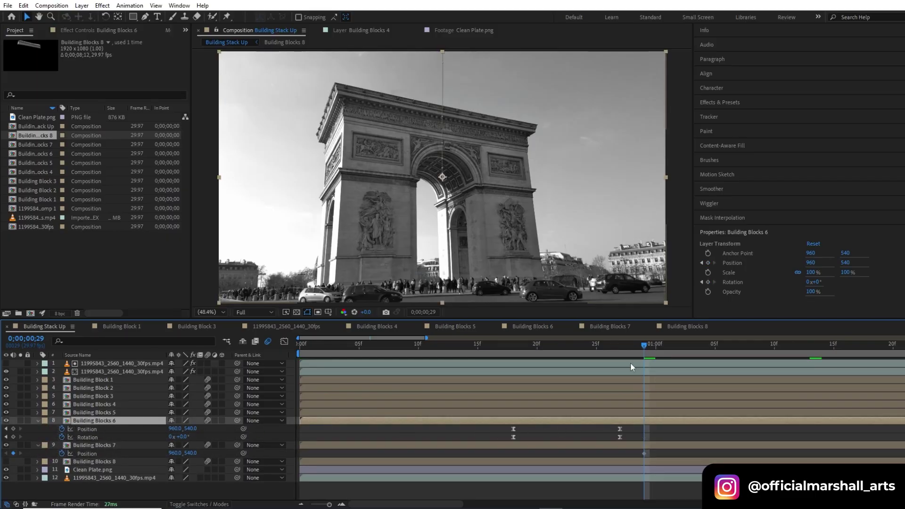
left_click_drag(644, 453, 703, 453)
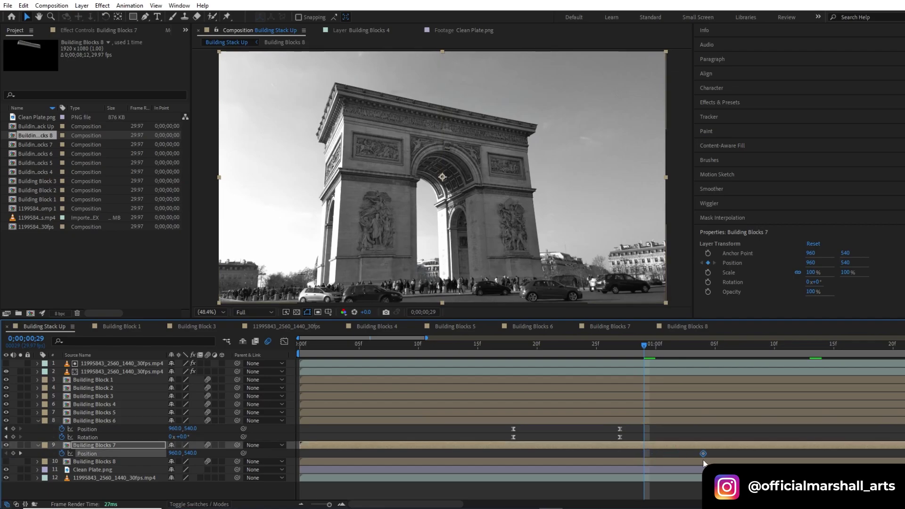
Step: Keyframe Building Blocks 7's starting Position at frame 23 beyond the upper-right of the frame, at about 1901.6, 15.5
left_click_drag(647, 357, 572, 358)
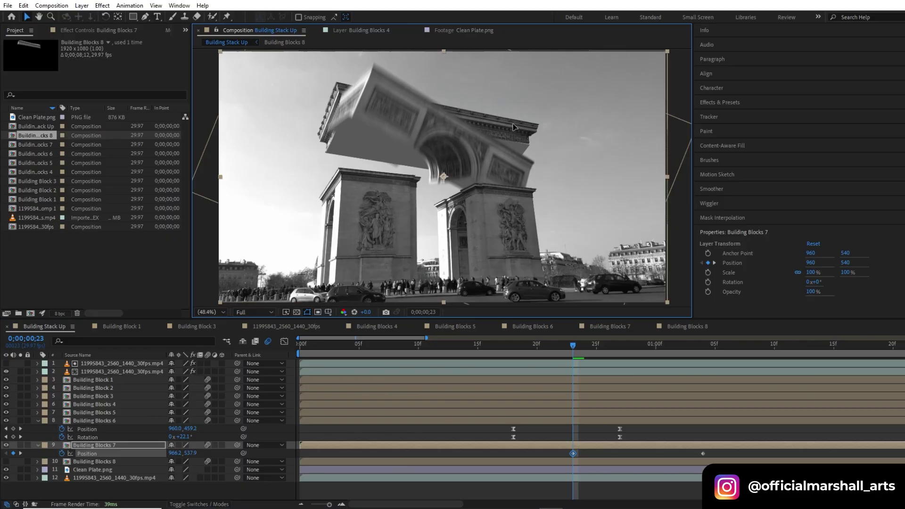
left_click_drag(495, 134, 714, 14)
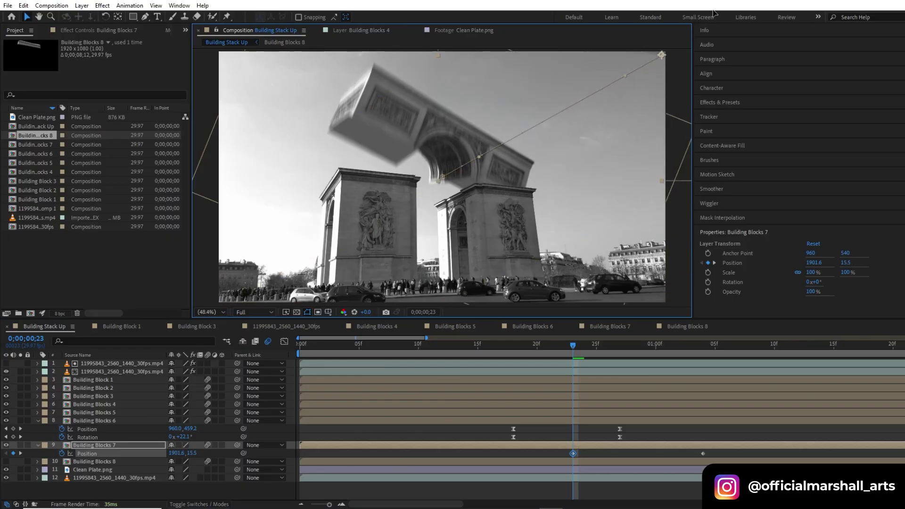
Step: Easy-ease Building Blocks 7's Position keyframes, shape the speed graph for a longer slow-down, and preview from the start
left_click_drag(716, 450, 559, 468)
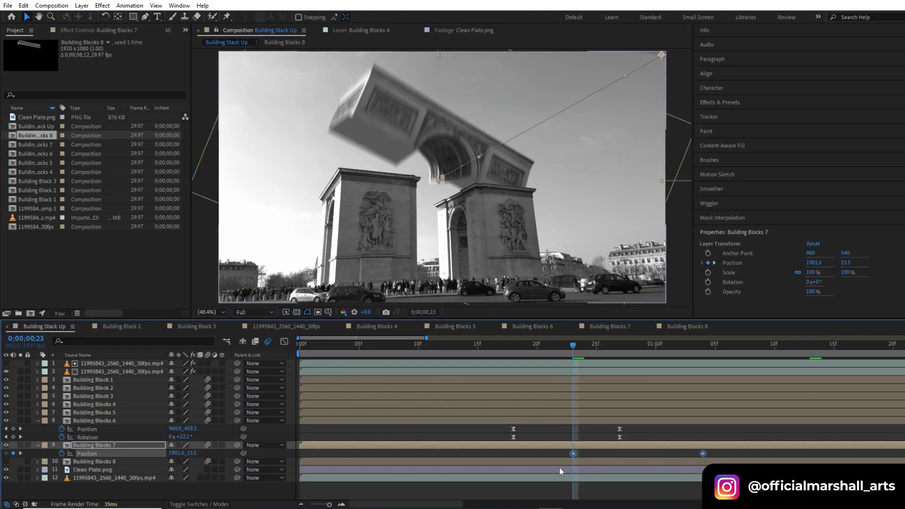
key("F9")
key("shift+F3")
left_click_drag(679, 473, 645, 479)
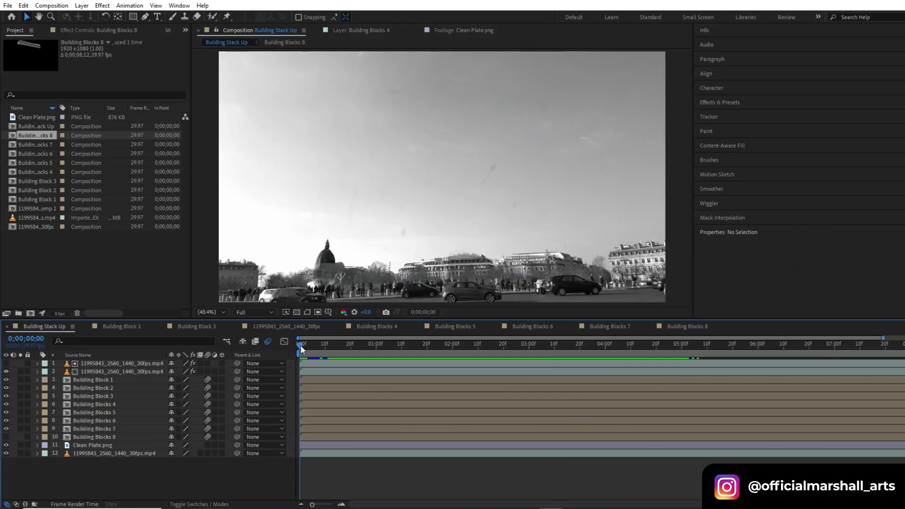
key("space")
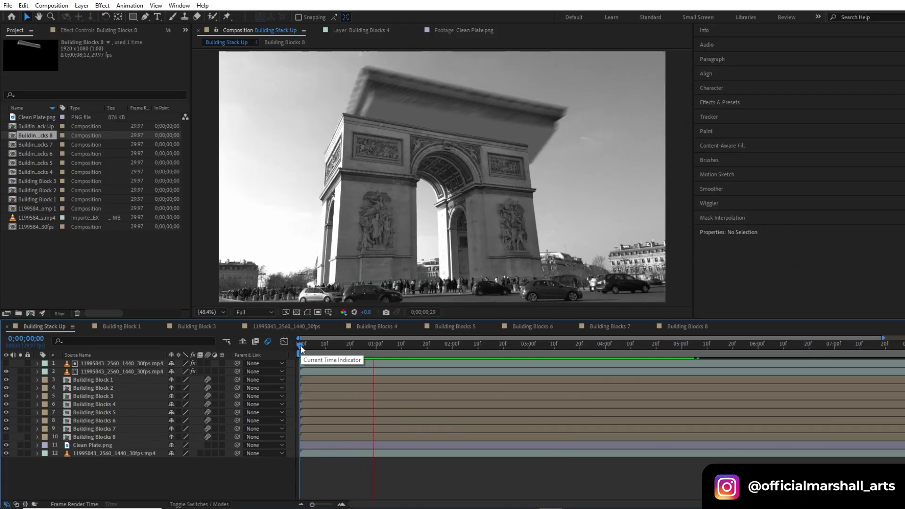
Step: Show Building Blocks 8 and place a Position keyframe of 960, 540 at 0;00;01;13
left_click(87, 436)
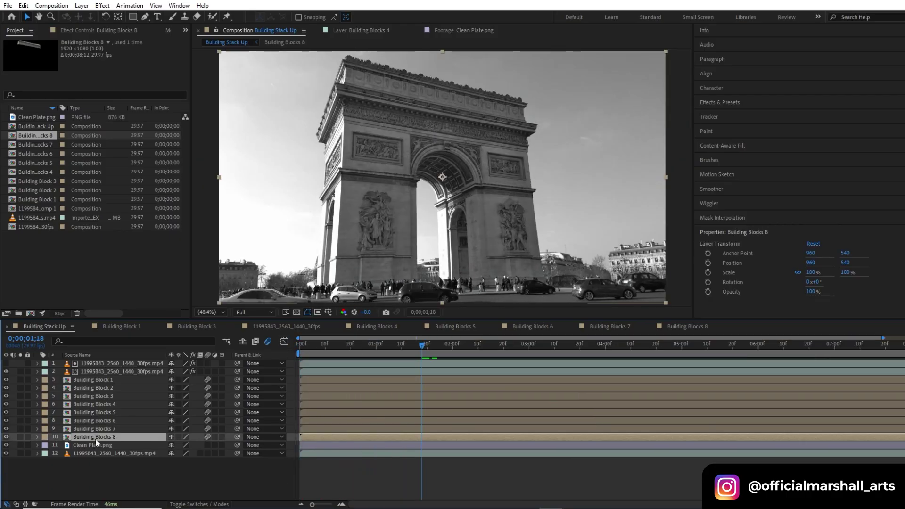
key("alt+shift+p")
left_click(102, 429)
key("p")
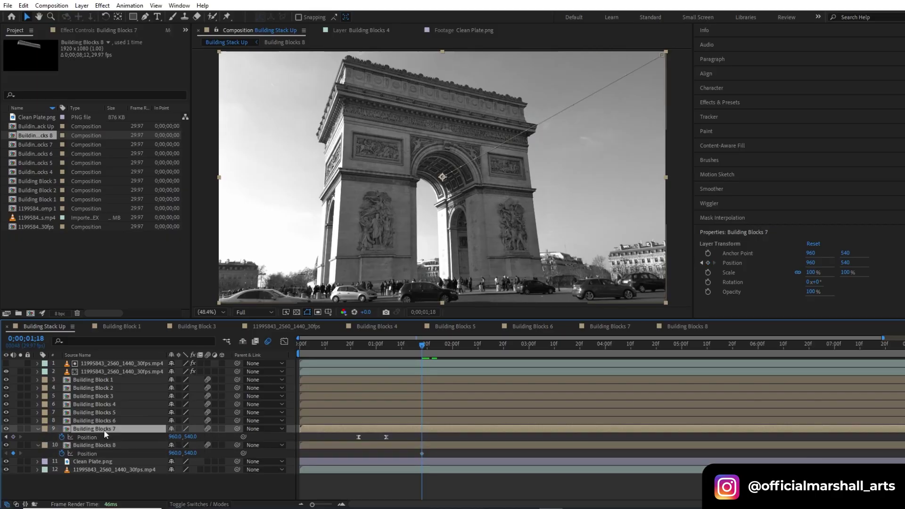
left_click_drag(419, 453, 409, 453)
Step: Keyframe Building Blocks 8's starting Position as 960, 833 and move that keyframe to 0;00;01;04
left_click_drag(403, 352, 371, 348)
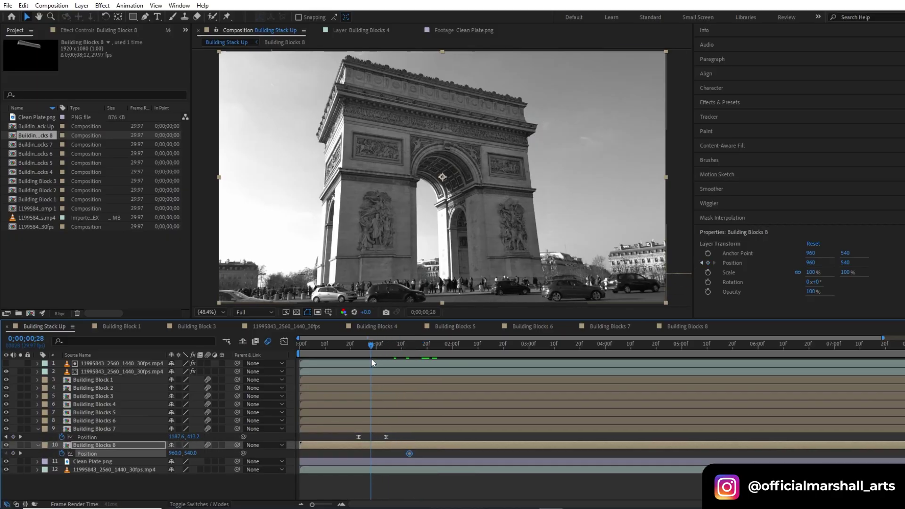
left_click_drag(190, 453, 386, 454)
left_click(373, 453)
left_click_drag(421, 450, 397, 459)
Step: Move Building Blocks 8's final Position keyframe to 0;00;01;20 and add an overshoot of 960, 496.2 at 0;00;01;13
left_click_drag(403, 347, 409, 348)
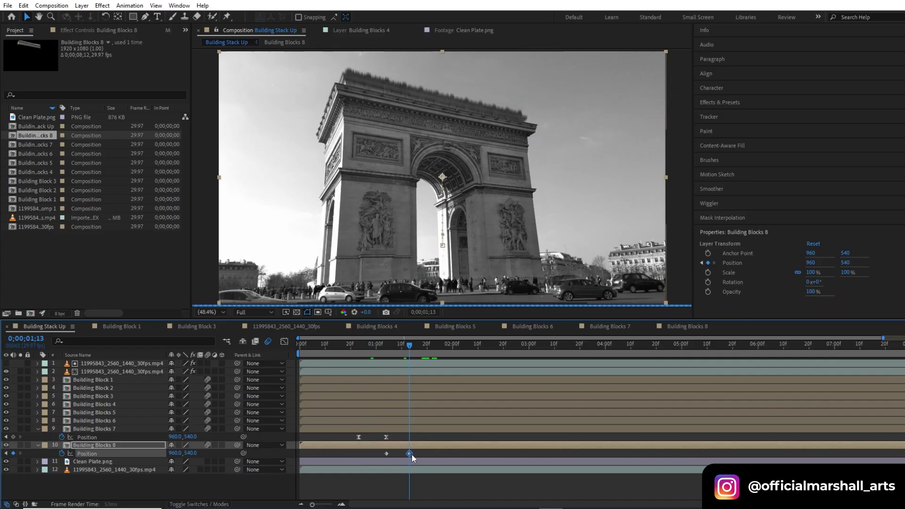
left_click_drag(410, 454, 427, 454)
left_click_drag(191, 454, 125, 473)
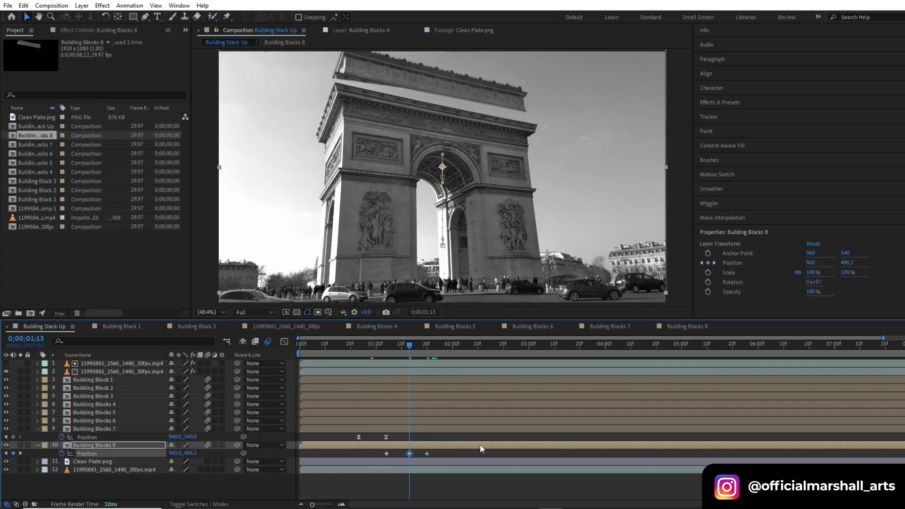
Step: Easy-ease Building Blocks 8's three Position keyframes and adjust the end of their speed graph
left_click_drag(480, 444, 364, 462)
key("F9")
left_click(284, 342)
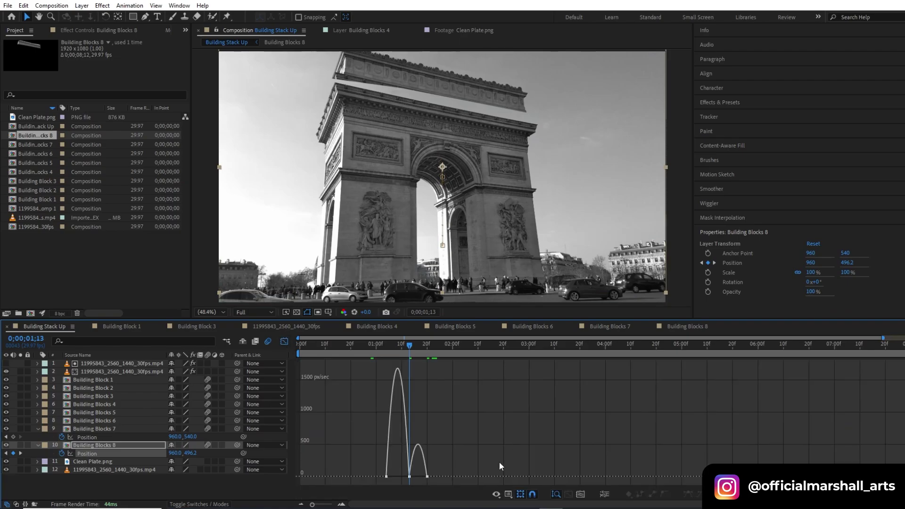
left_click_drag(423, 474, 422, 477)
left_click(284, 342)
Step: Trim the start of Building Blocks 8 to its first Position keyframe and preview the animation from the start
key("j")
left_click(301, 444)
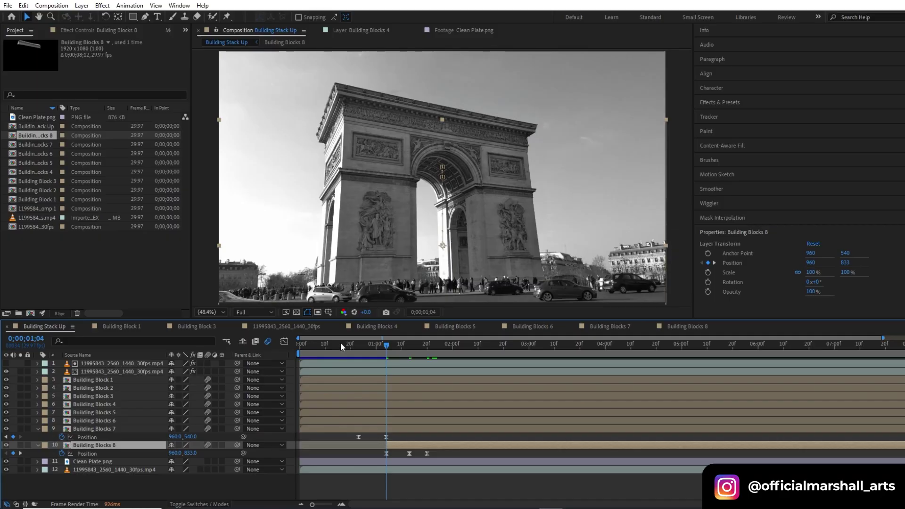
left_click(300, 344)
key("space")
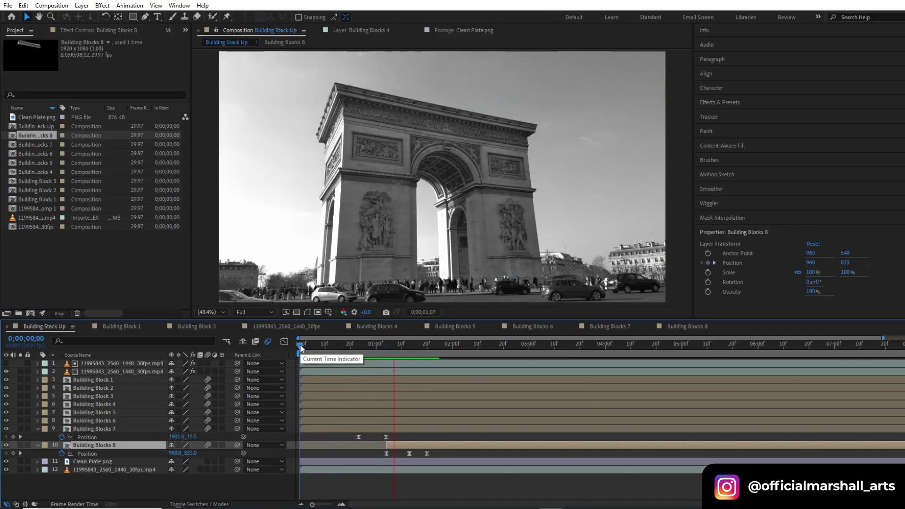
Step: Open the Building Blocks 8 composition and draw a closed gray shape with the Pen tool as the block's underside
left_click(454, 348)
double_click(415, 445)
left_click(410, 365)
key("g")
key("F2")
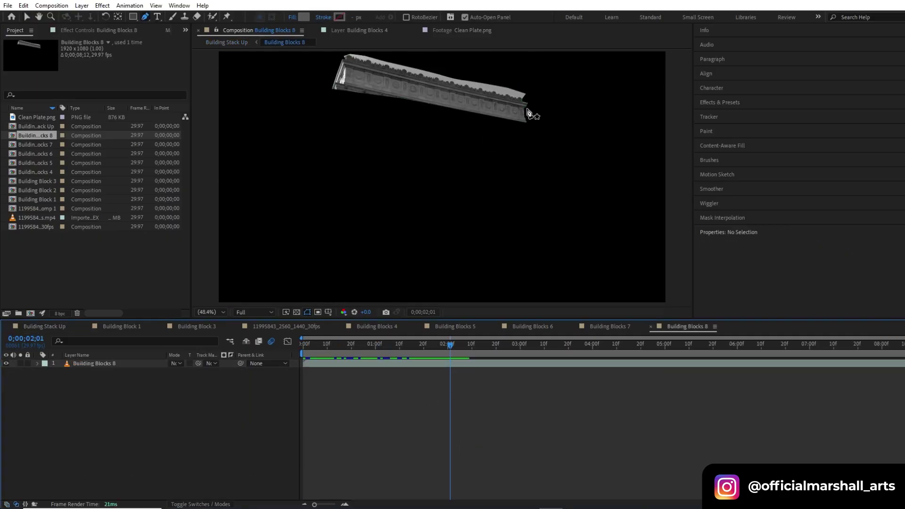
left_click(526, 122)
left_click(327, 105)
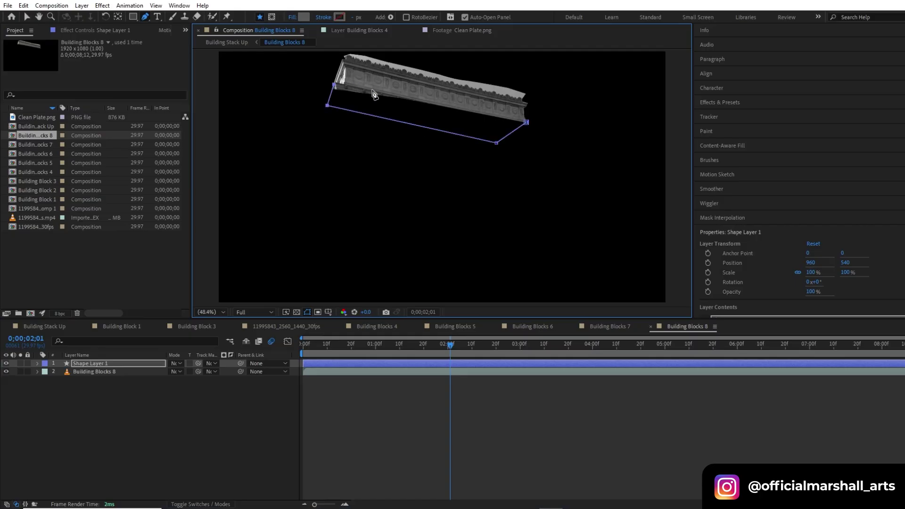
left_click(526, 122)
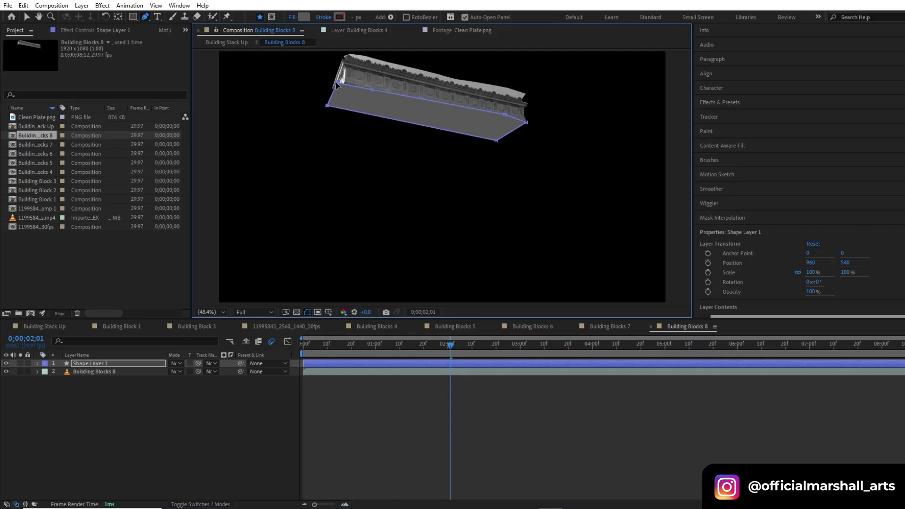
left_click(606, 413)
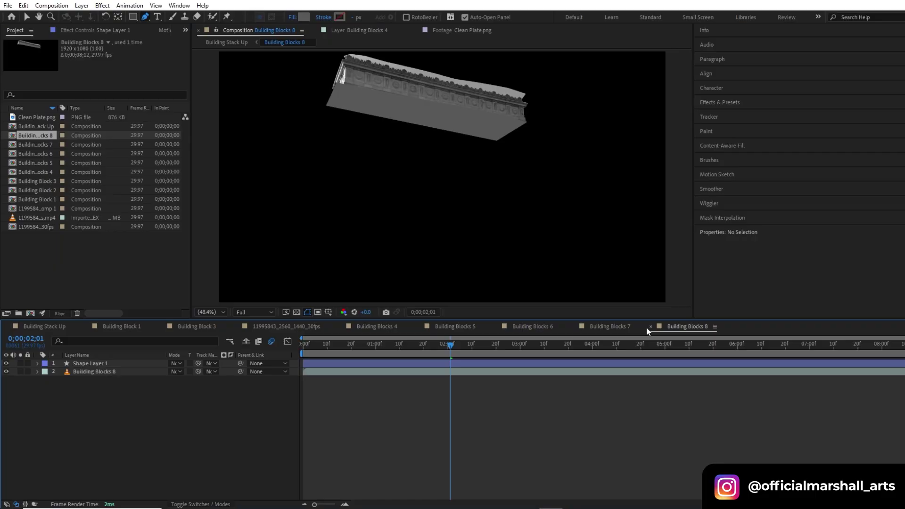
Step: Move Shape Layer 1 below Building Blocks 8 in its composition, return to the Building Stack Up composition and preview it
left_click_drag(117, 364, 129, 380)
left_click(133, 406)
left_click(44, 326)
key("space")
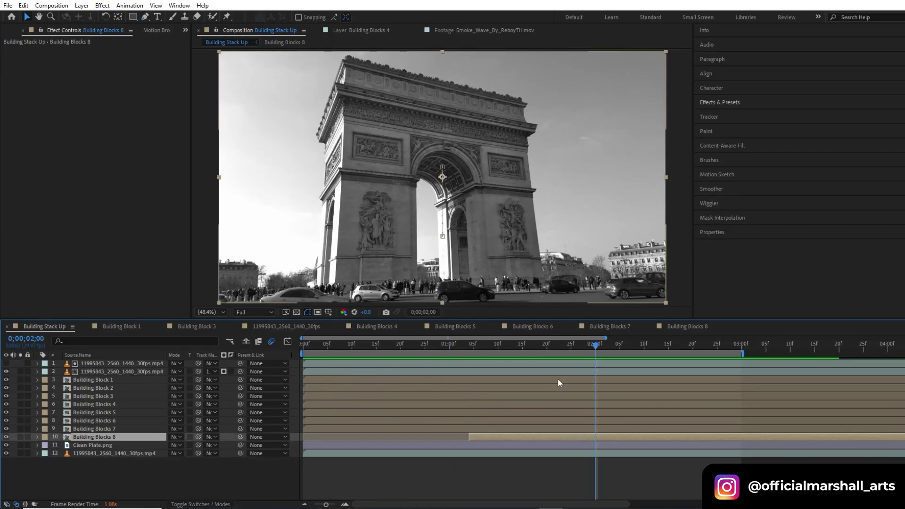
Step: Split all eight building block layers at 0;00;02;00 and pre-compose the later halves together as Pre-comp 1
left_click(558, 380, "shift")
key("ctrl+shift+d")
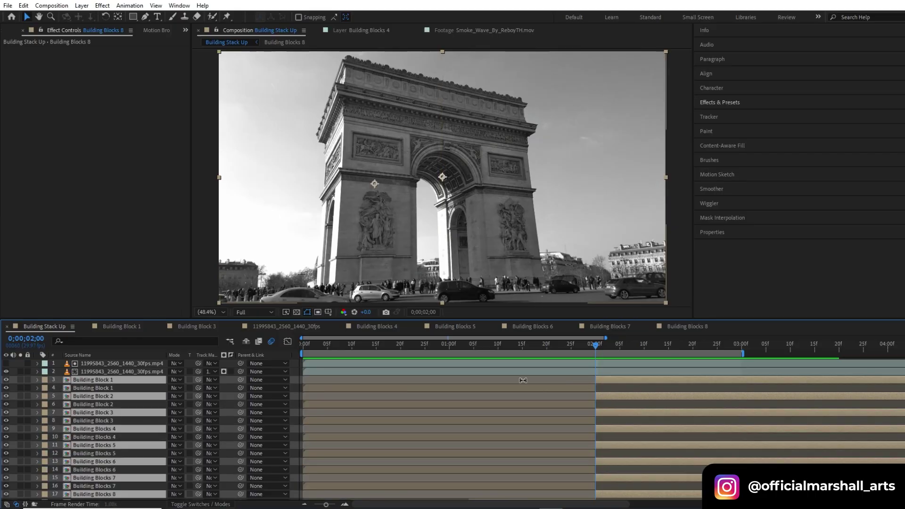
left_click_drag(120, 390, 123, 386)
right_click(137, 380)
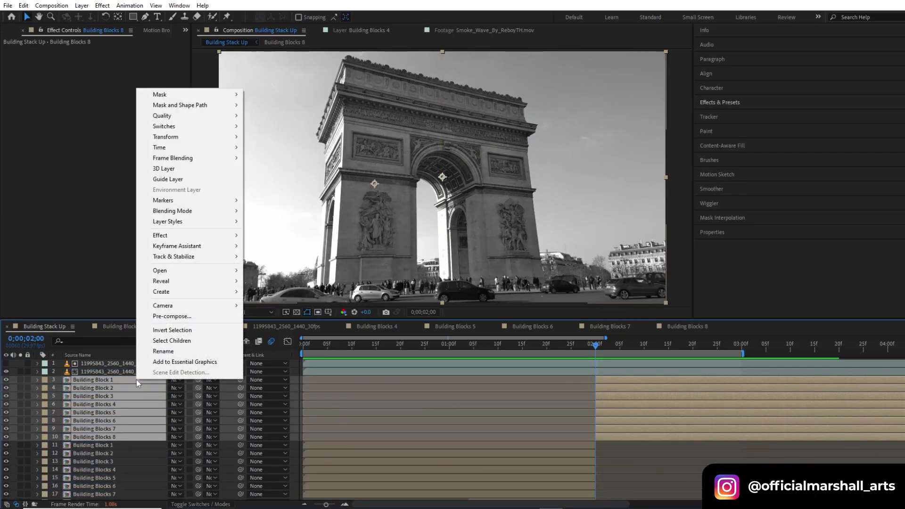
left_click(170, 317)
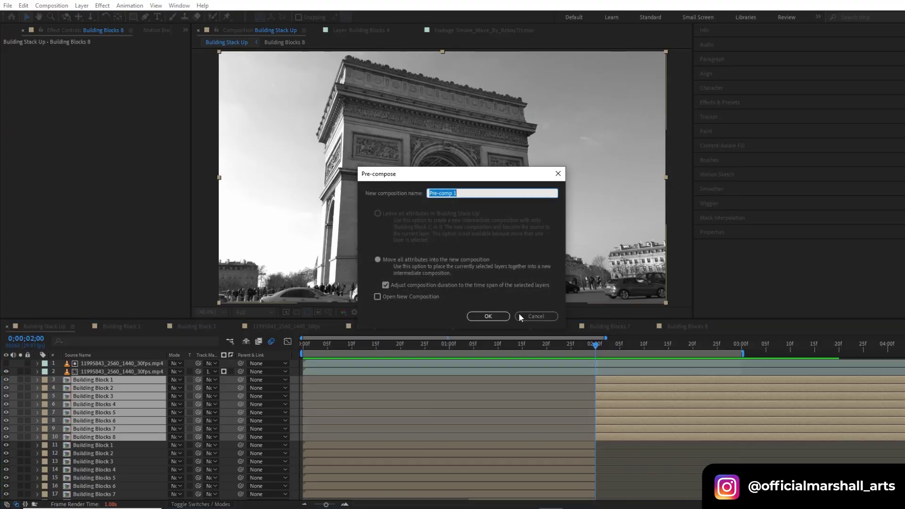
left_click(488, 316)
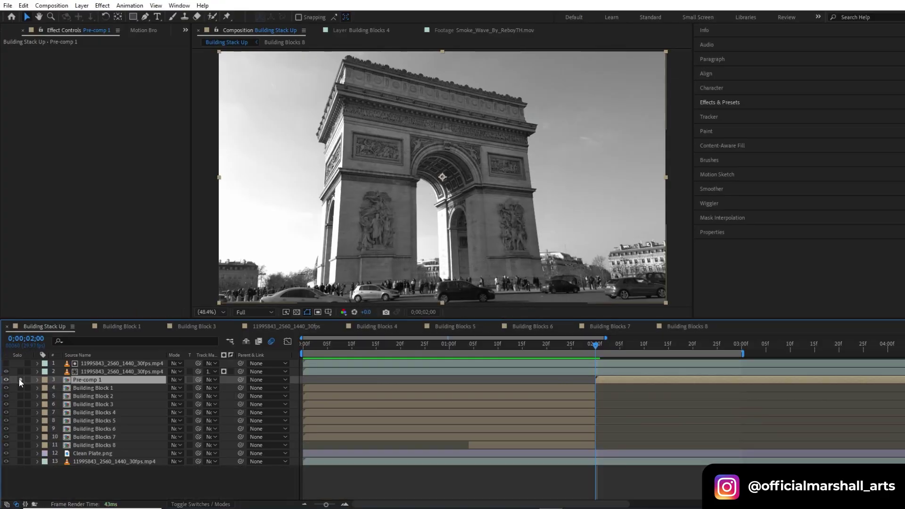
Step: Solo Pre-comp 1 and apply the Find Edges effect to it with Invert enabled
left_click(20, 380)
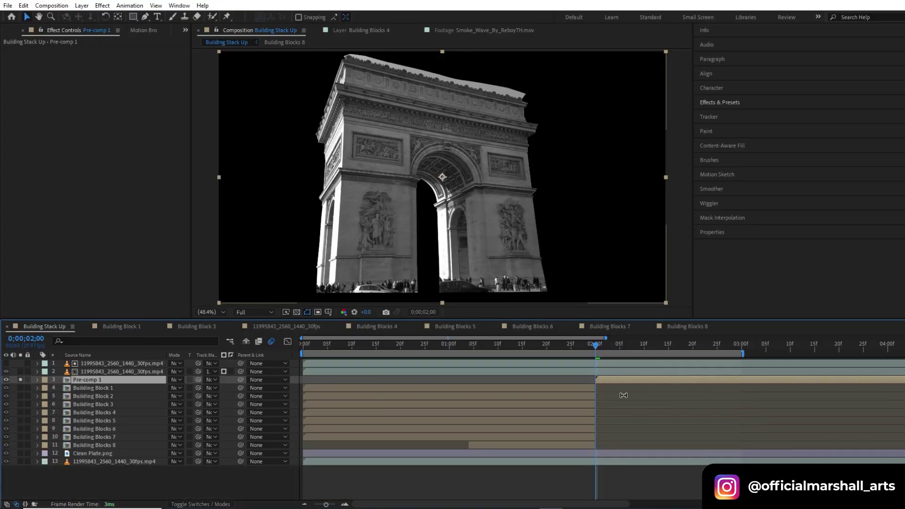
left_click(725, 103)
left_click(721, 114)
type("find edg")
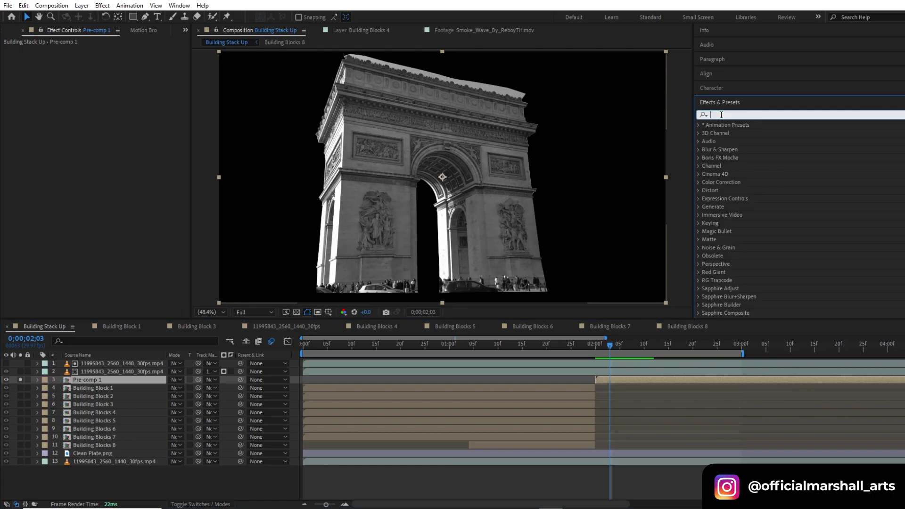
left_click_drag(740, 133, 603, 379)
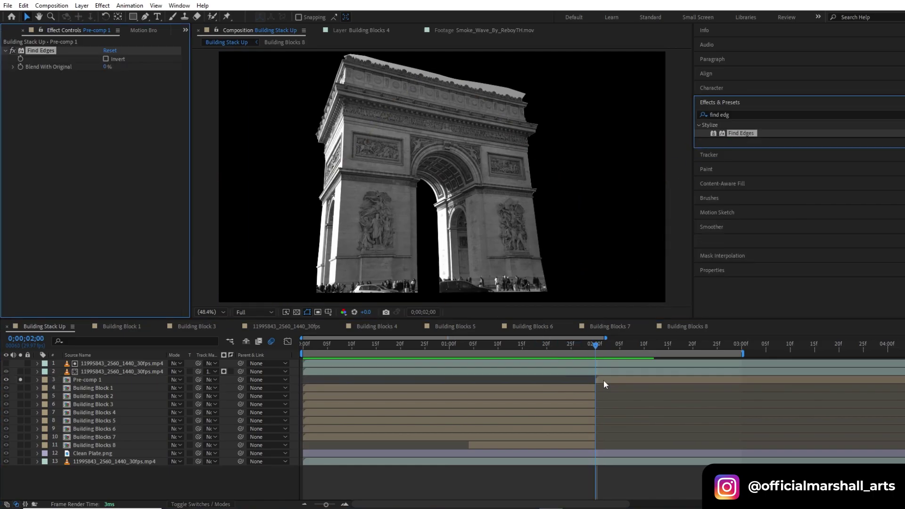
left_click(105, 59)
Step: Add a Levels effect to Pre-comp 1 with Input Black 53.5 and Input White 94.4
left_click(735, 114)
type("levels")
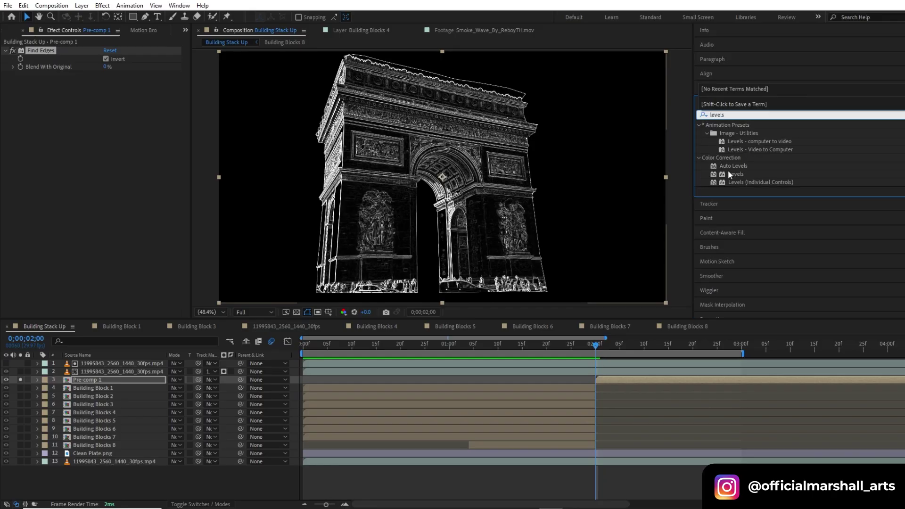
left_click(730, 176)
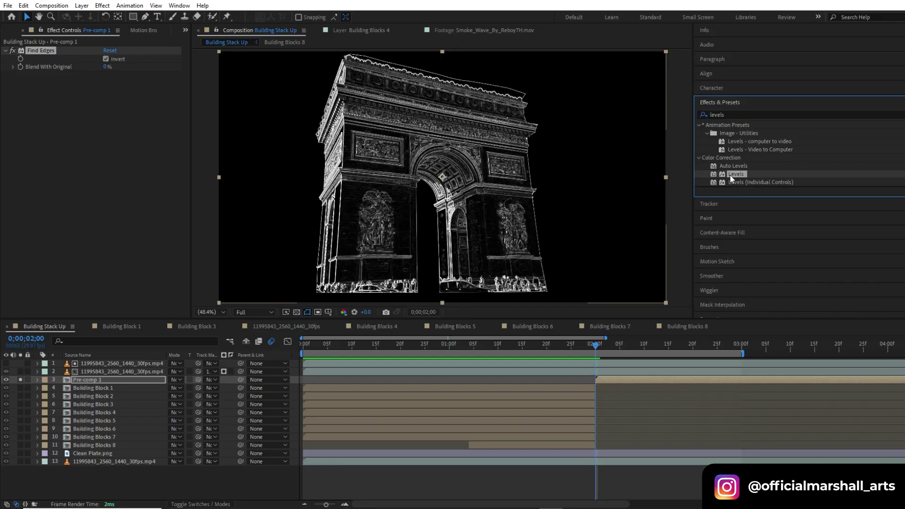
double_click(730, 175)
left_click_drag(122, 149, 83, 160)
Step: Trim the Building Stack Up composition to its work area
right_click(641, 353)
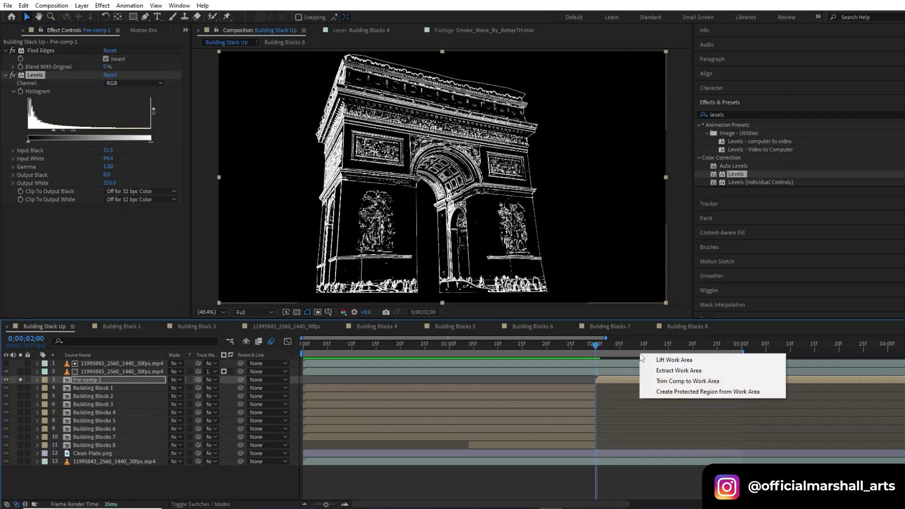
left_click(649, 380)
left_click(711, 379)
key("t")
key("t")
Step: Find the Extract keying effect and apply it to Pre-comp 1
left_click_drag(725, 114, 692, 120)
type("ex")
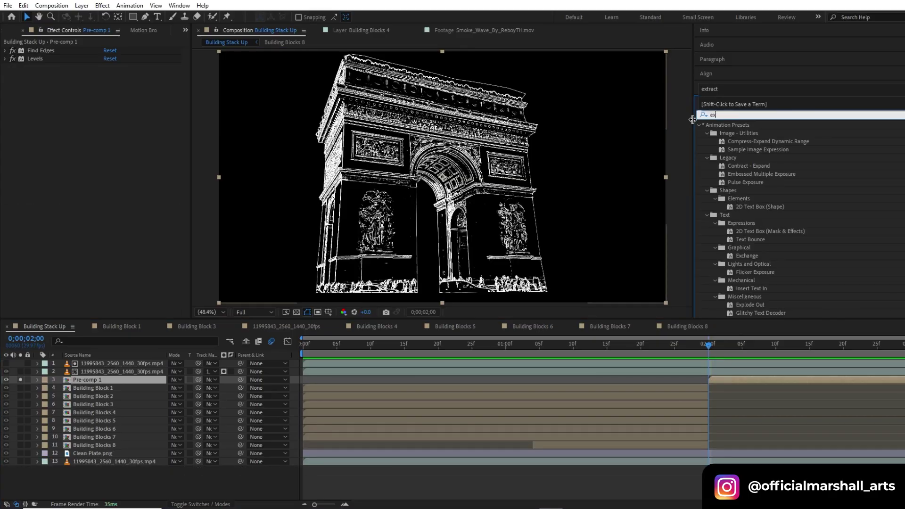
type("tract")
left_click_drag(727, 157, 709, 378)
Step: Create a red solid in Building Stack Up to check the line extraction against
right_click(231, 347)
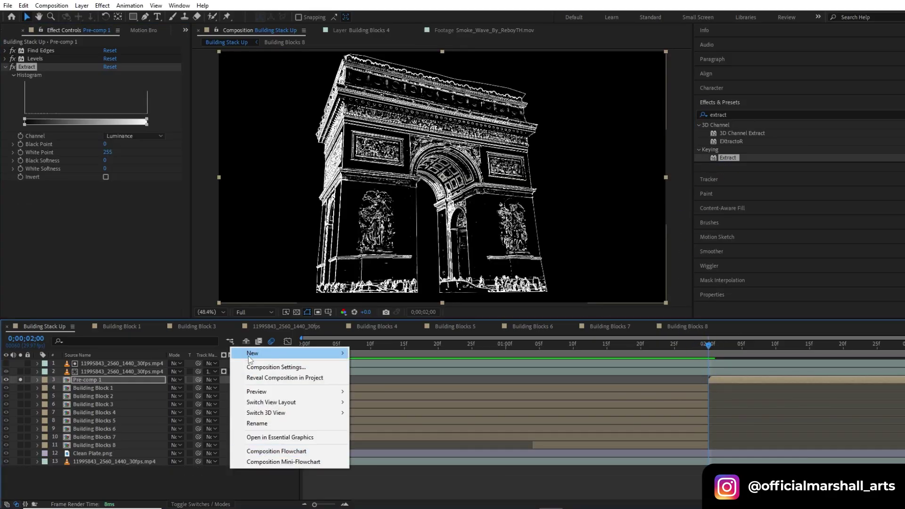
left_click(377, 367)
left_click(456, 314)
left_click(273, 245)
left_click(496, 341)
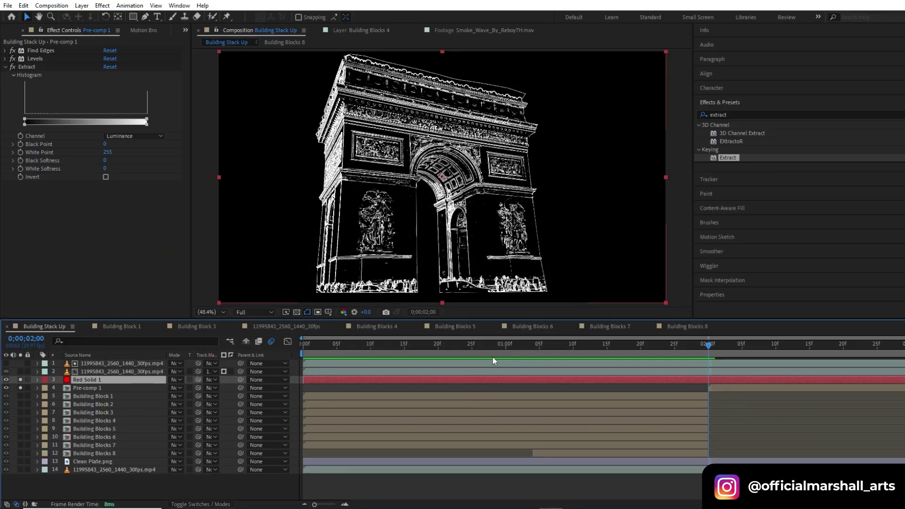
Step: Place the red solid beneath Pre-comp 1, split it at 0;00;02;00 and delete its earlier part
left_click_drag(141, 380, 155, 392)
key("ctrl+shift+d")
left_click(696, 395)
key("Delete")
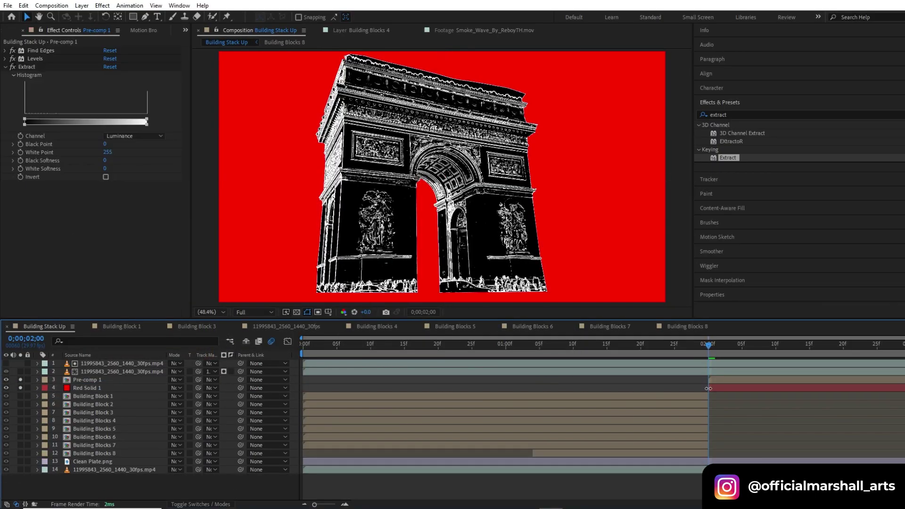
Step: Set the Black Point of Pre-comp 1's Extract effect to 113
left_click(710, 387)
left_click(713, 379)
left_click_drag(104, 144, 106, 144)
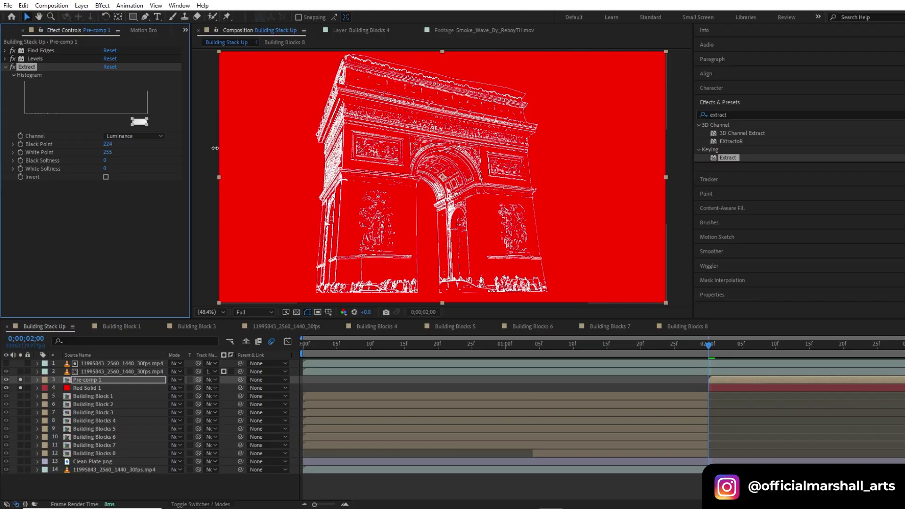
Step: Delete the red solid
left_click(723, 389)
key("Delete")
Step: Auto-trace Pre-comp 1 onto a new layer across the work area, using the Alpha channel and a 0.1 px tolerance
left_click(721, 380)
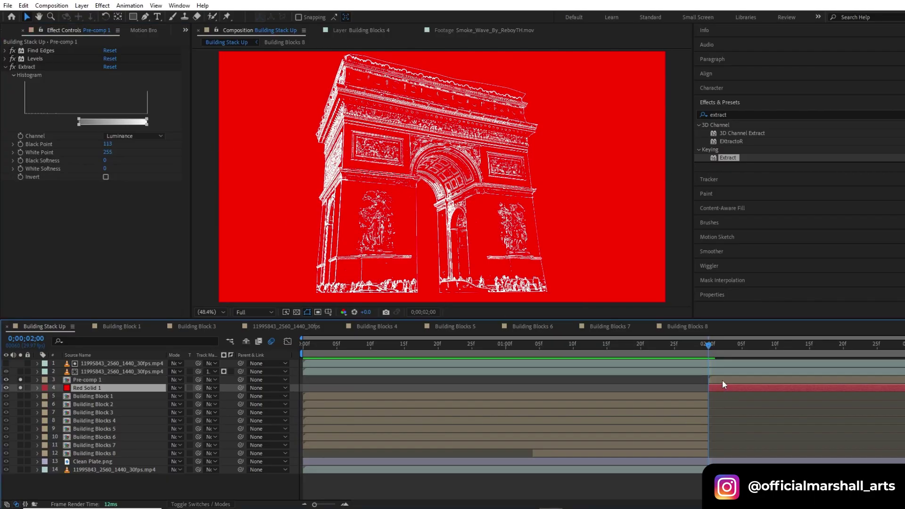
left_click(77, 7)
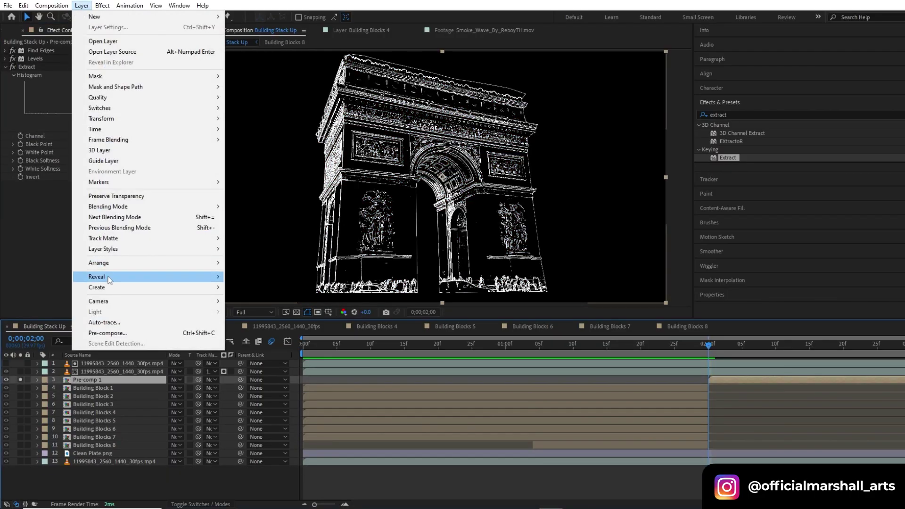
left_click(114, 326)
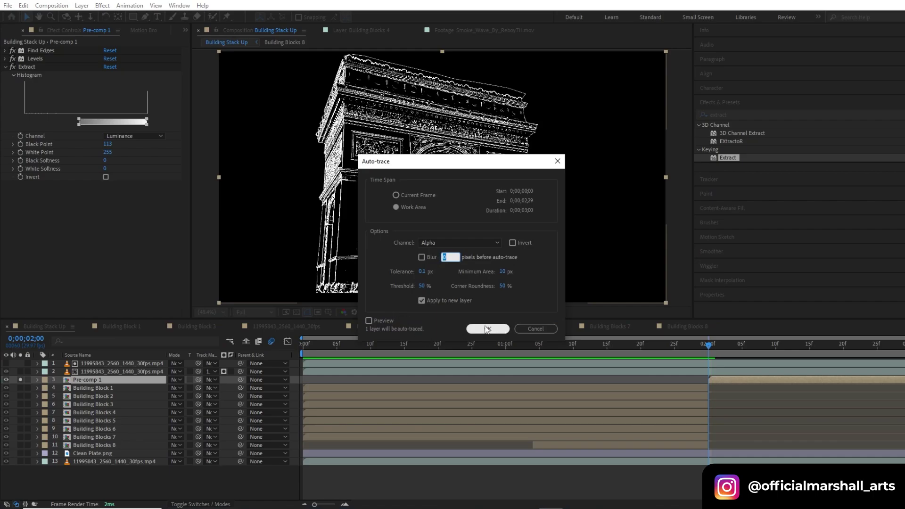
left_click(487, 329)
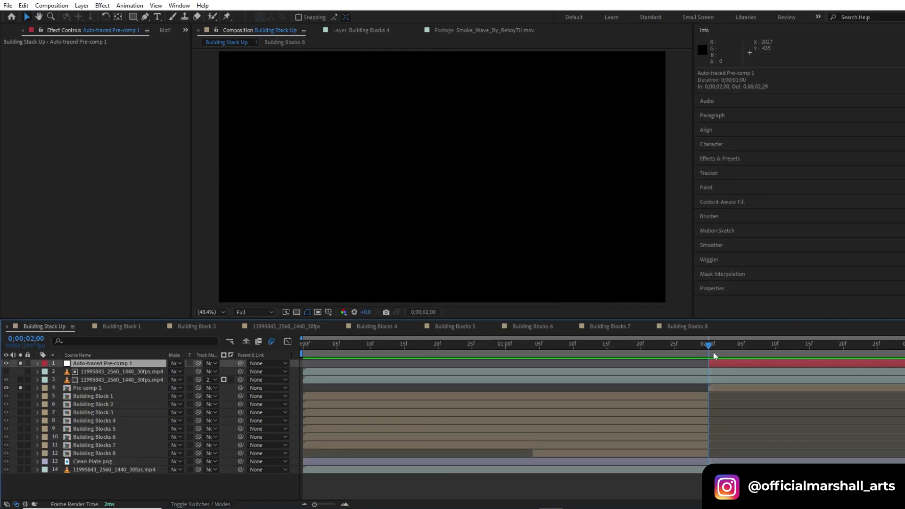
key("space")
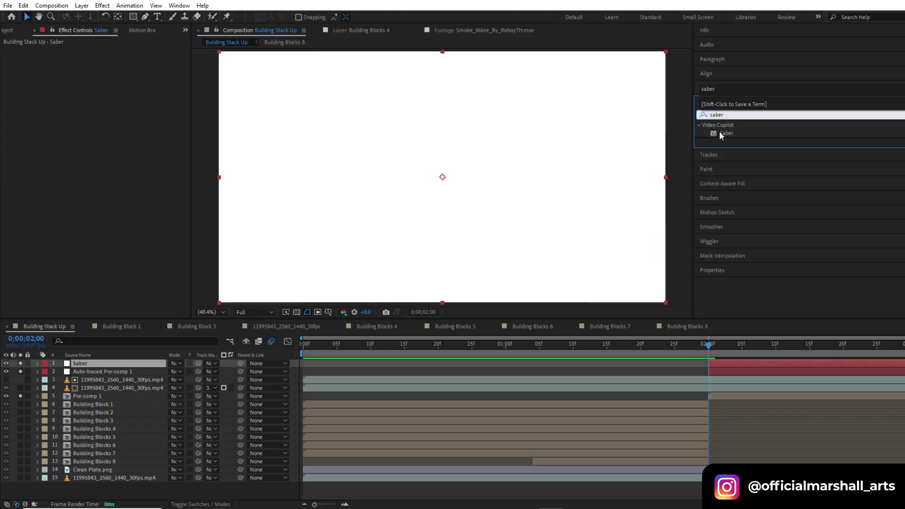
Step: Apply the Saber effect with Layer Masks as core type and set Glow Intensity 5% and Core Size 1 on the auto-traced layer
double_click(725, 133)
left_click(99, 371)
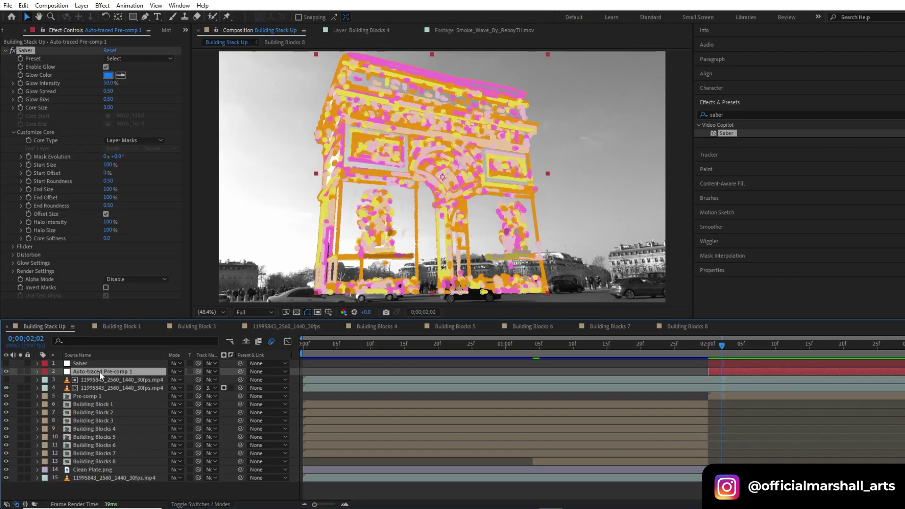
left_click(108, 83)
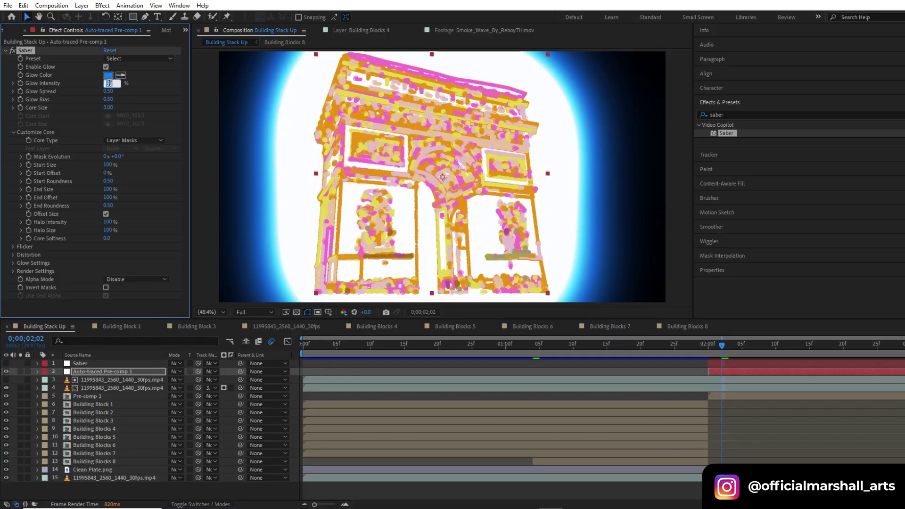
left_click(108, 108)
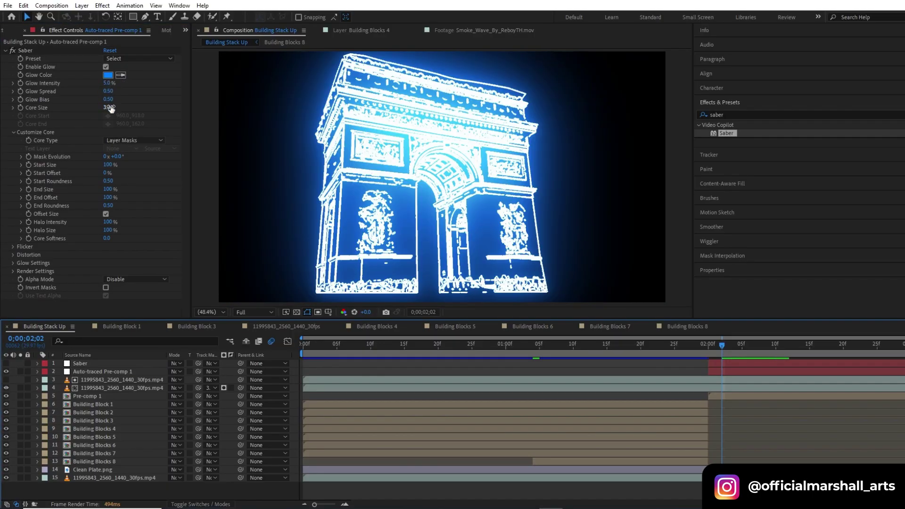
type("1")
key("Return")
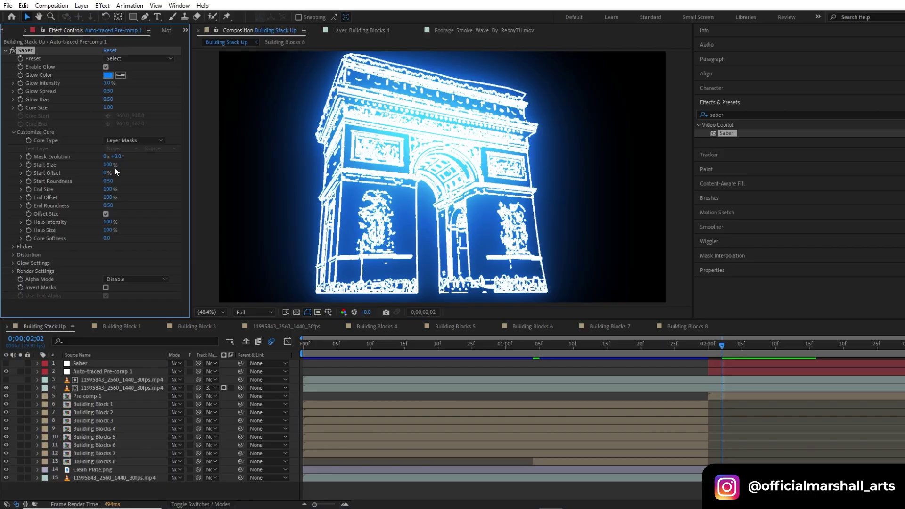
Step: Pre-compose the auto-traced layer as Auto-traced Pre-comp 1 Comp 1, moving all attributes into it
left_click(736, 396)
left_click(735, 372)
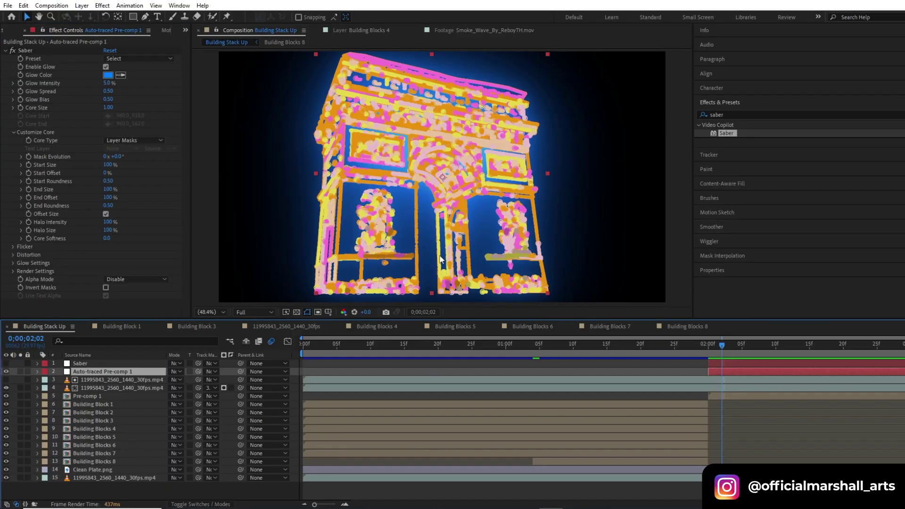
key("ctrl+shift+c")
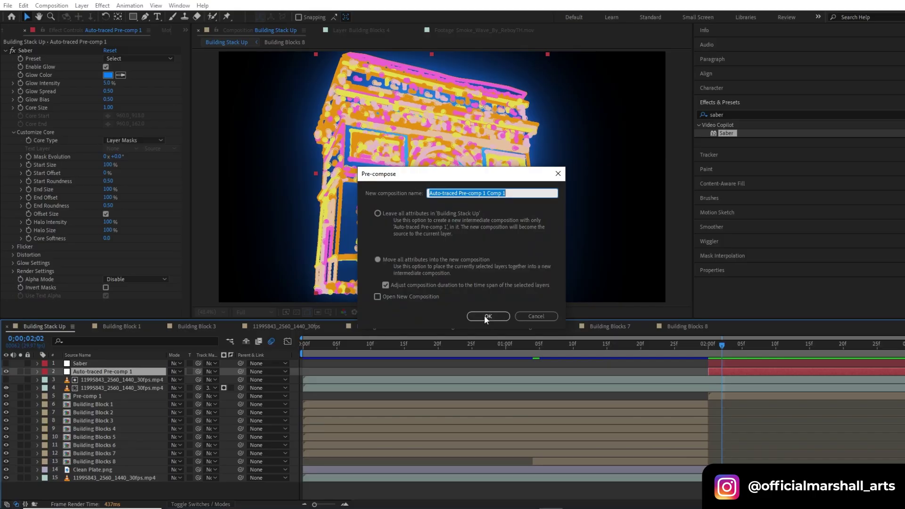
left_click(486, 315)
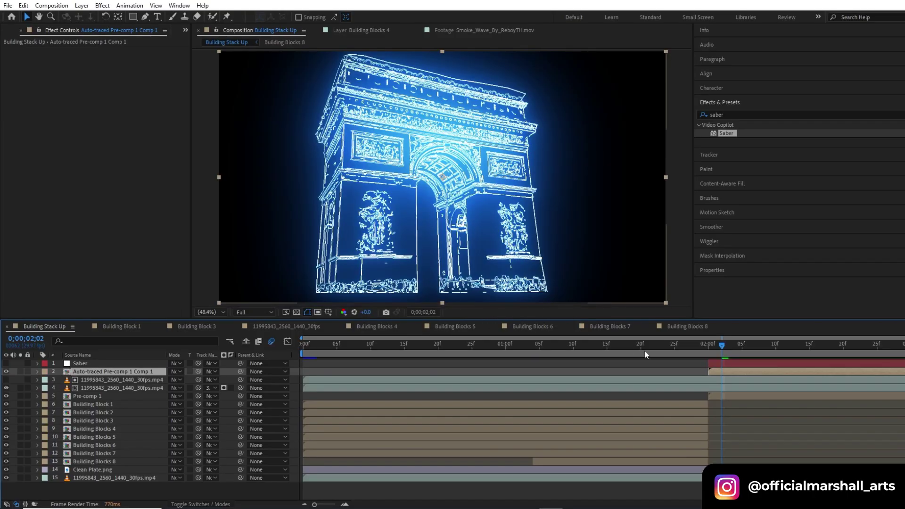
Step: Draw a rectangular mask across the arch's base on the auto-traced composition layer and set its blending mode to Add
left_click(715, 345)
left_click(133, 17)
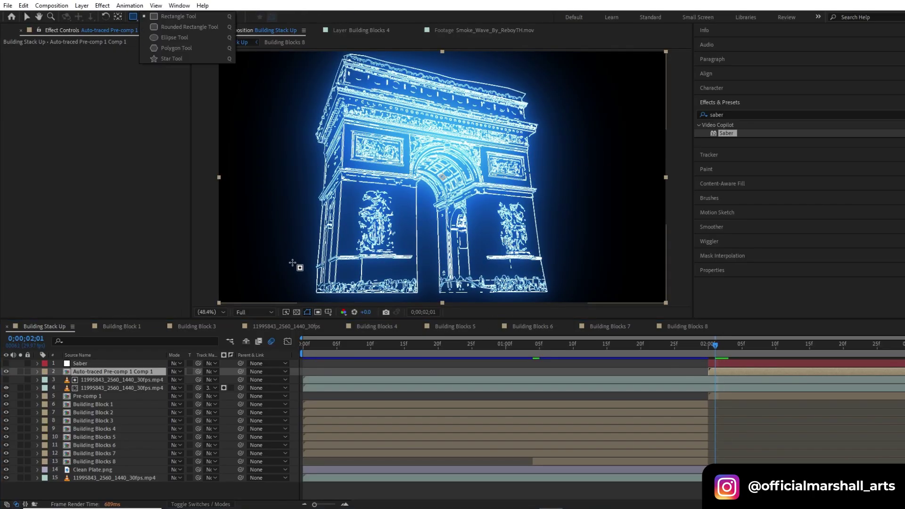
left_click_drag(292, 262, 576, 303)
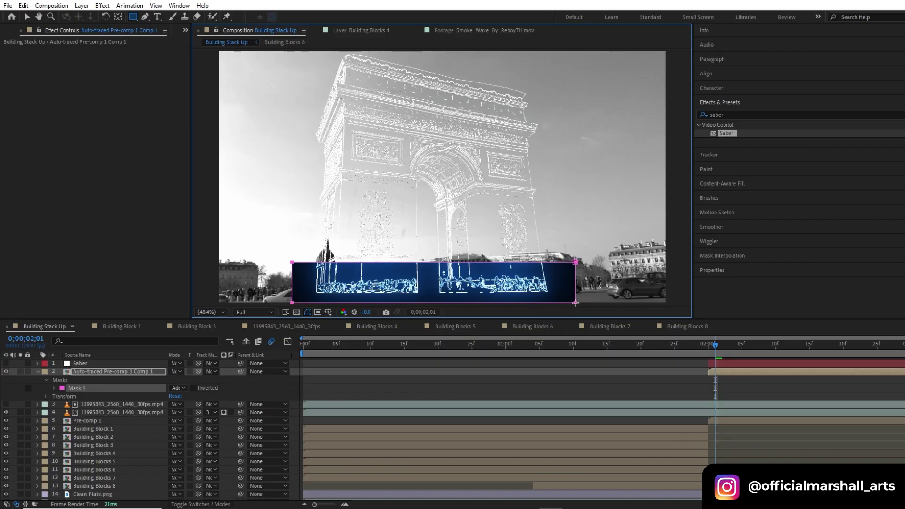
left_click(176, 371)
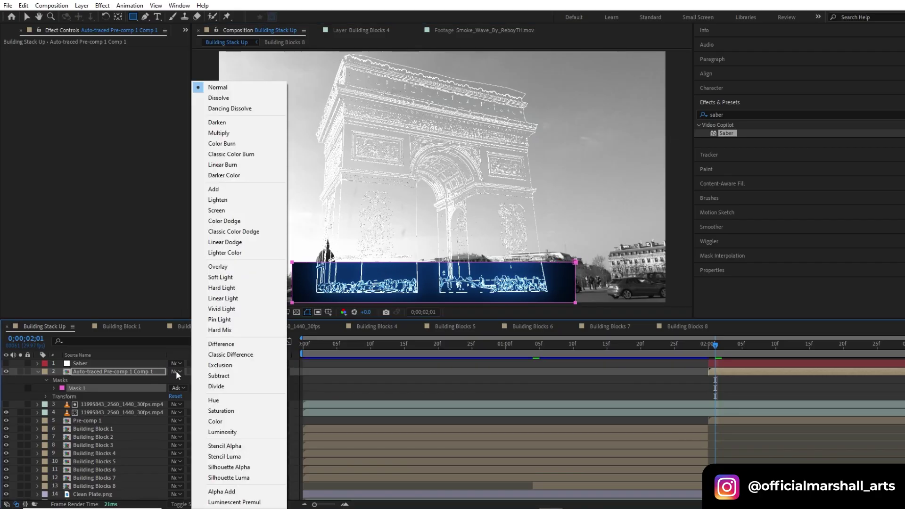
left_click(211, 189)
Step: Turn off the edge-extraction effects on Pre-comp 1
left_click(722, 421)
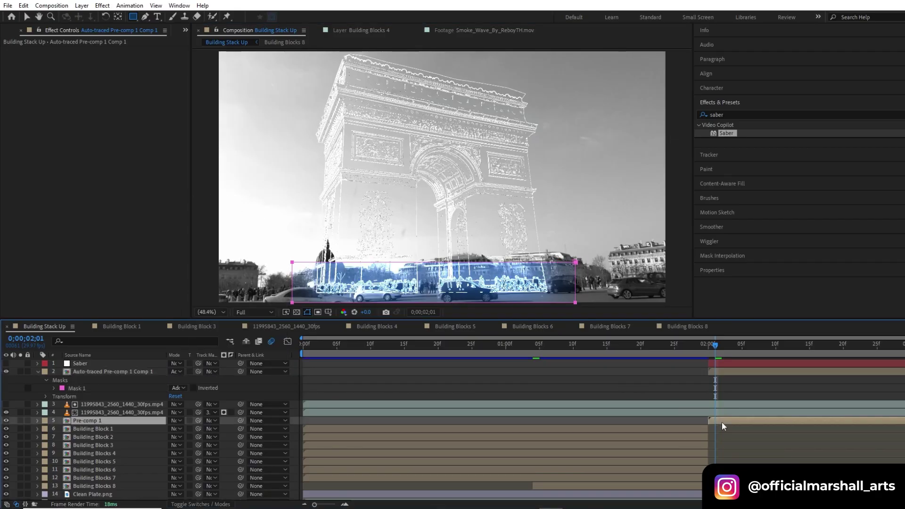
mouse_move(13, 53)
left_mouse_down()
mouse_move(15, 64)
mouse_move(15, 49)
left_mouse_up()
Step: Set Mask Feather to 134 pixels on Mask 1 of the auto-traced composition layer
left_click(113, 371)
key("v")
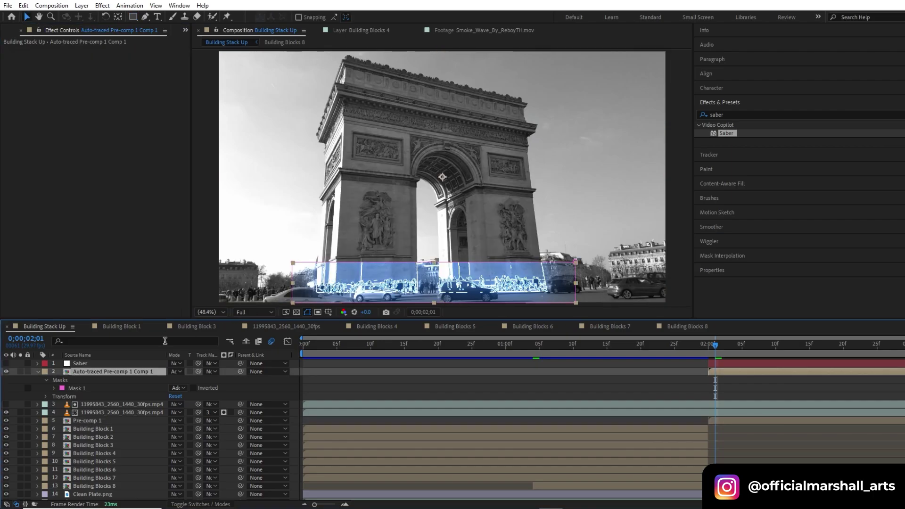
left_click(53, 388)
left_click_drag(189, 401, 246, 403)
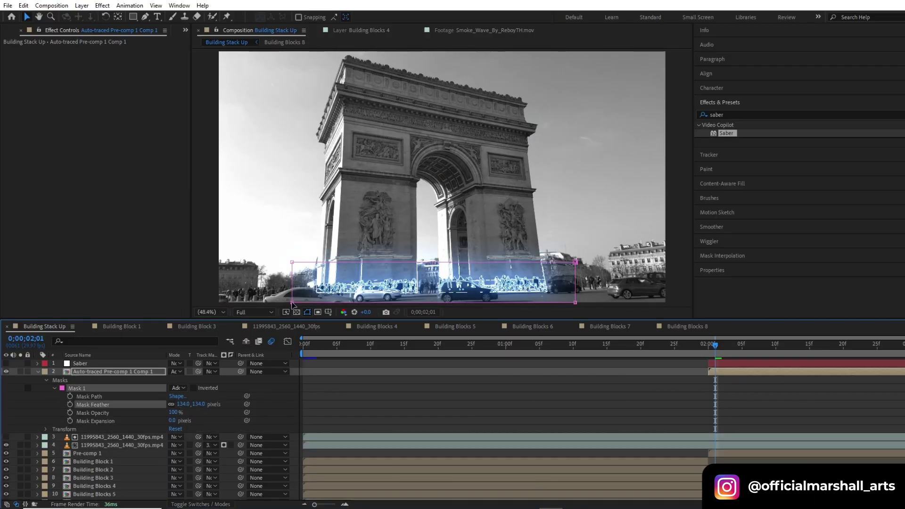
Step: Start Mask Path keyframing for Mask 1 at 0;00;02;00 and move the mask just below the frame
left_click(710, 351)
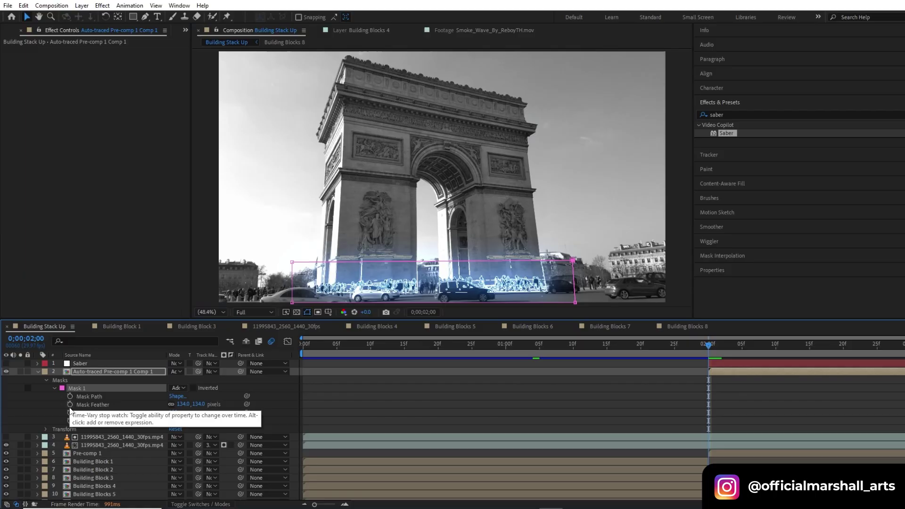
left_click(69, 396)
scroll(383, 233, "down", 2)
double_click(481, 270)
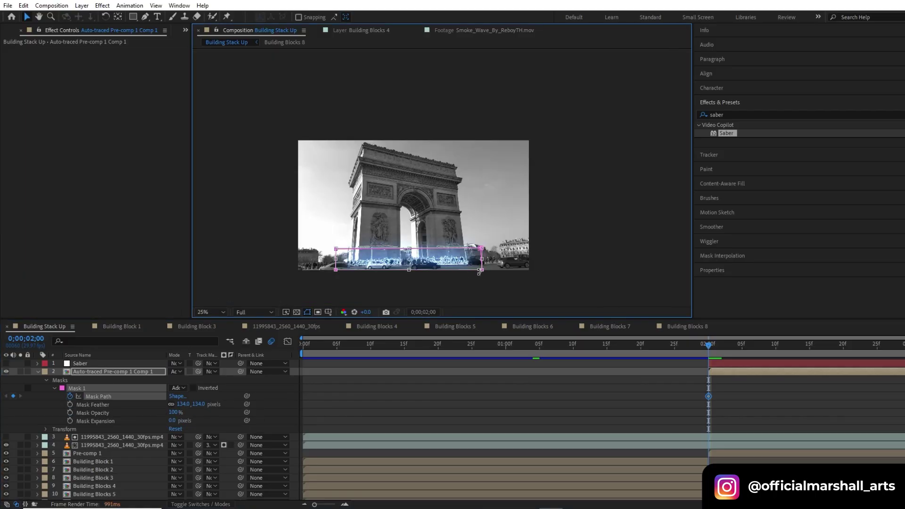
left_click_drag(433, 271, 432, 298)
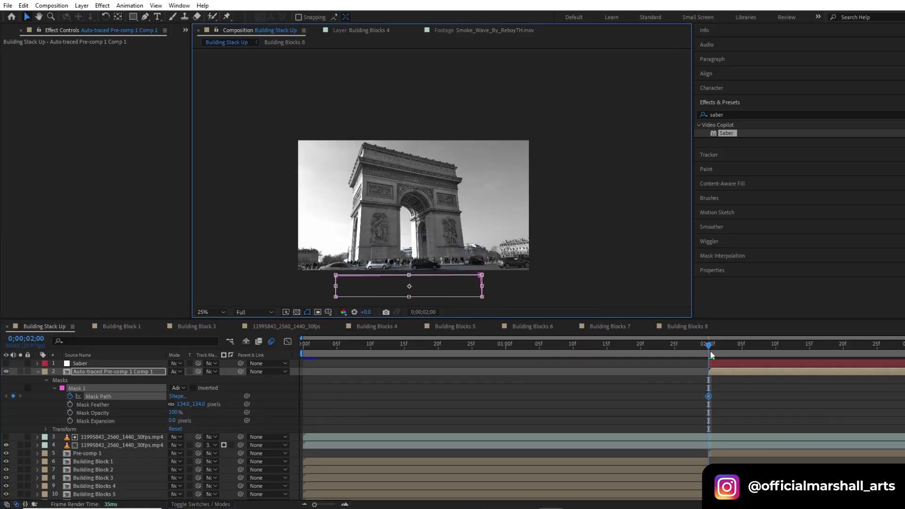
Step: Keyframe Mask 1 at 0;00;02;12 by moving it above the arch, and preview the animation from the start
left_click(762, 346)
left_click_drag(771, 351, 791, 352)
double_click(480, 276)
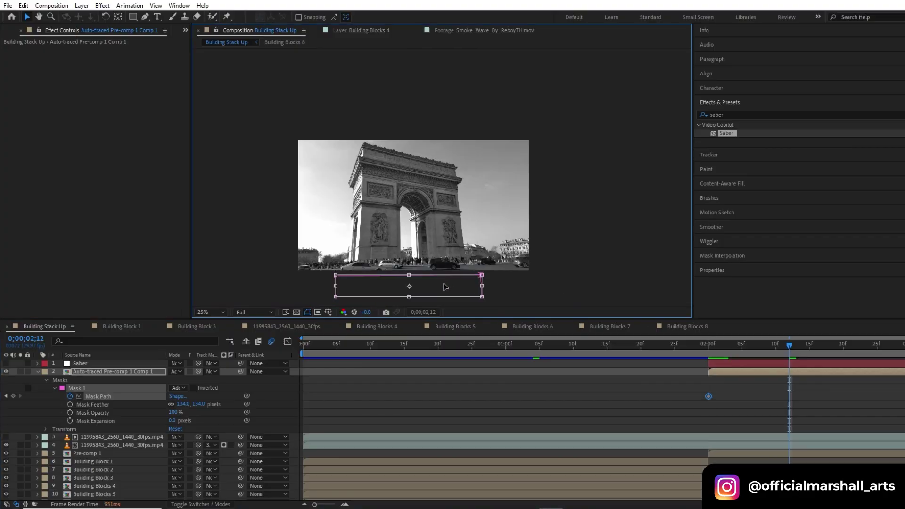
left_click_drag(432, 287, 430, 121)
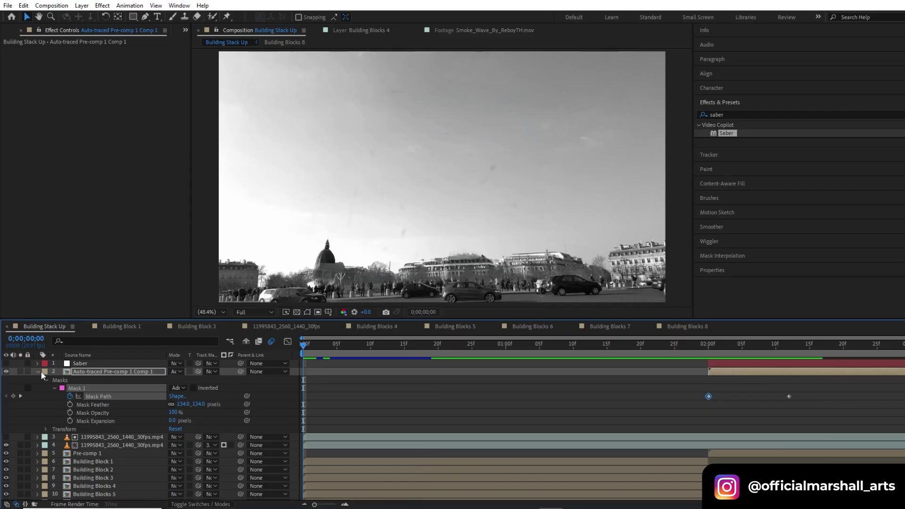
left_click(41, 372)
key("space")
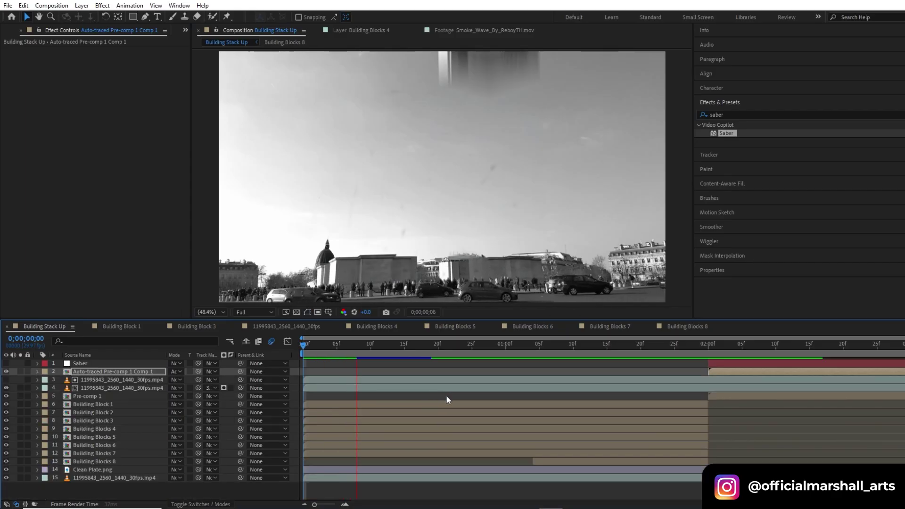